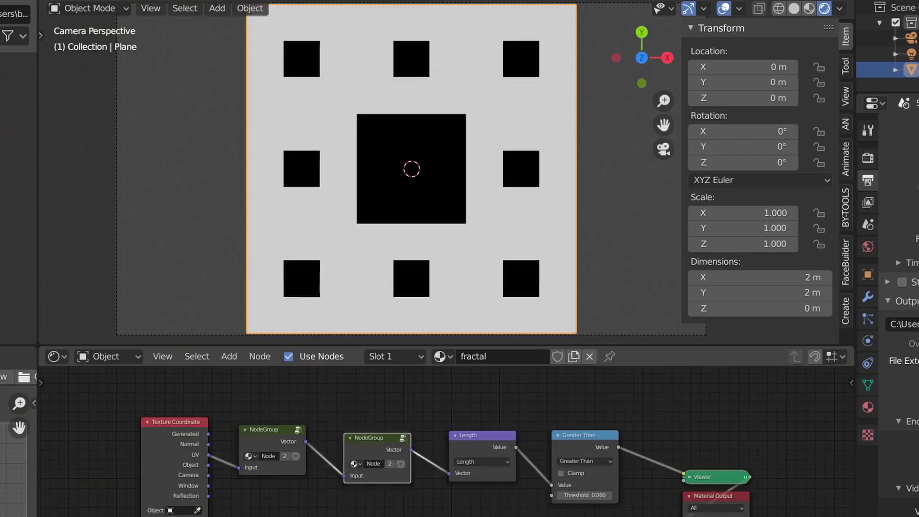
{"action": "key", "text": "shift+d"}
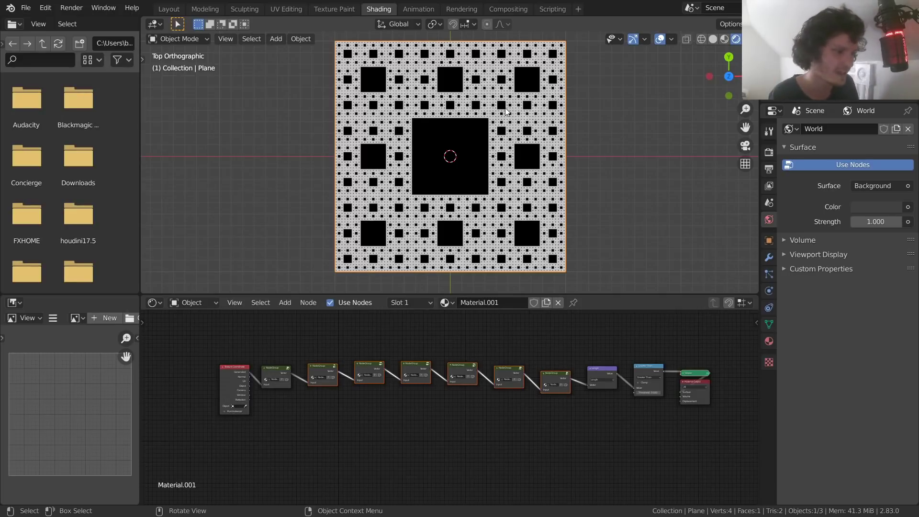
{"action": "scroll", "coordinate": [505, 109], "scroll_direction": "up", "scroll_amount": 6}
{"action": "scroll", "coordinate": [505, 107], "scroll_direction": "down", "scroll_amount": 3}
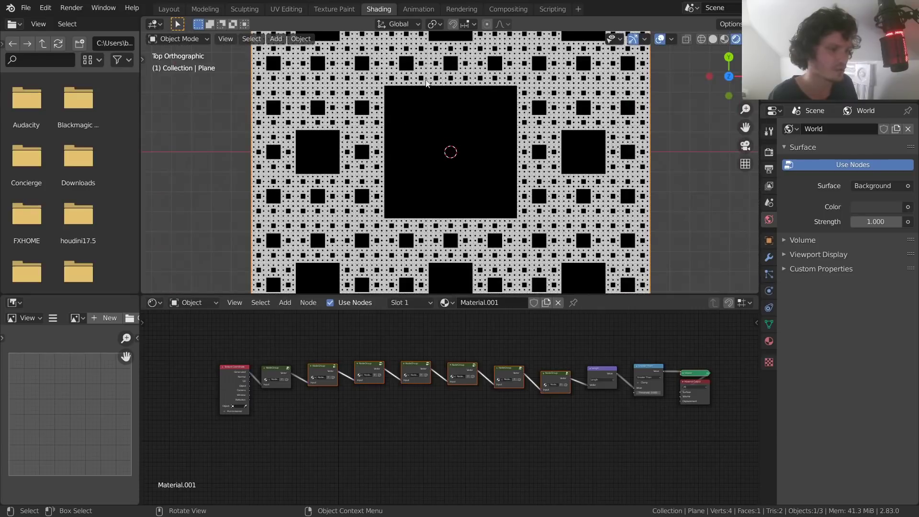
{"action": "middle_click_drag", "start_coordinate": [453, 167], "coordinate": [435, 187], "text": "shift"}
{"action": "scroll", "coordinate": [441, 213], "scroll_direction": "down", "scroll_amount": 2}
{"action": "scroll", "coordinate": [271, 403], "scroll_direction": "up", "scroll_amount": 4}
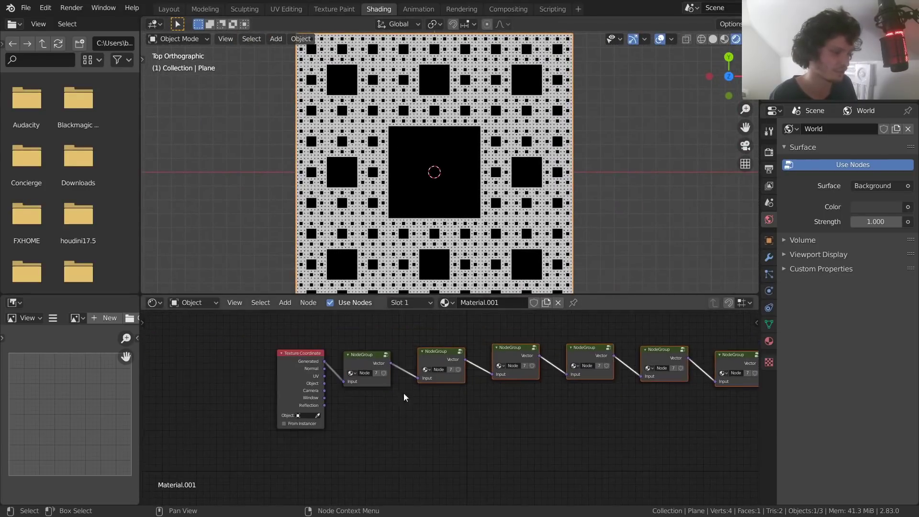
Delete the six duplicated node groups between the first node group and the Length node, keeping the chain connected.
{"action": "left_click", "coordinate": [326, 341]}
{"action": "scroll", "coordinate": [450, 409], "scroll_direction": "down", "scroll_amount": 6}
{"action": "middle_click_drag", "start_coordinate": [579, 389], "coordinate": [428, 392]}
{"action": "left_click_drag", "start_coordinate": [618, 421], "coordinate": [318, 344]}
{"action": "key", "text": "ctrl+x"}
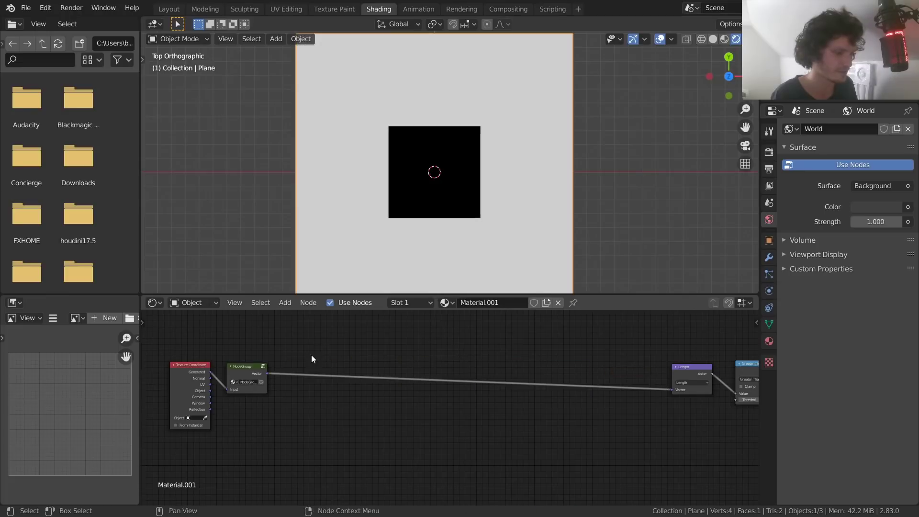
{"action": "scroll", "coordinate": [452, 127], "scroll_direction": "down", "scroll_amount": 1}
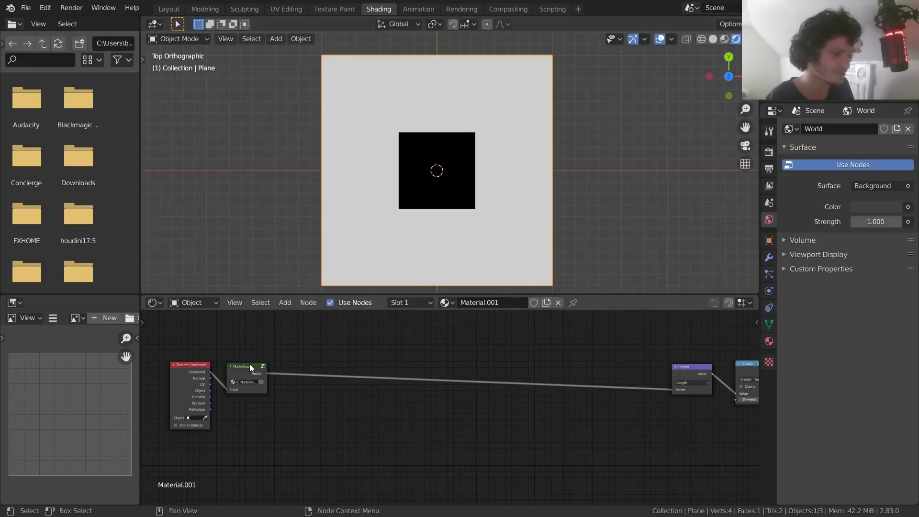
Duplicate the node group six times, placing the copies in series between the first node group and the Length node.
{"action": "key", "text": "shift+d"}
{"action": "left_click", "coordinate": [306, 365]}
{"action": "key", "text": "shift+d"}
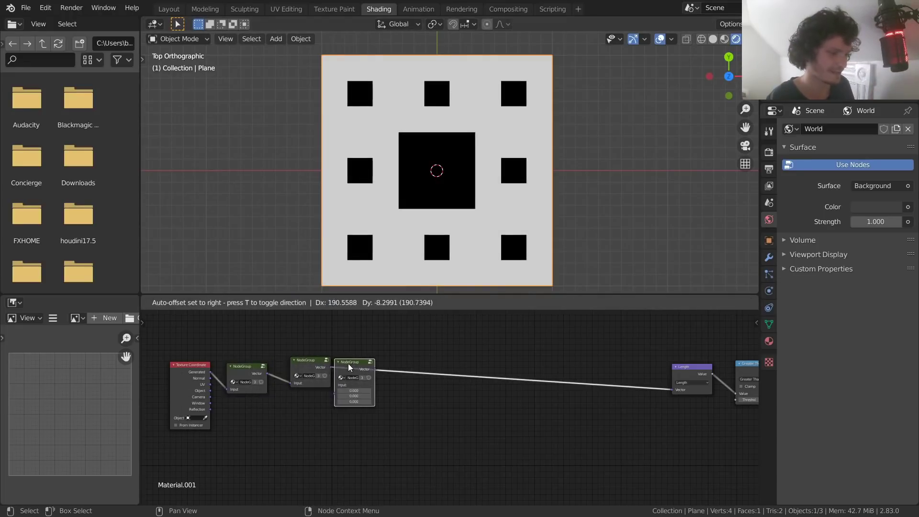
{"action": "left_click", "coordinate": [357, 364]}
{"action": "key", "text": "shift+d"}
{"action": "left_click", "coordinate": [440, 362]}
{"action": "key", "text": "shift+d"}
{"action": "left_click", "coordinate": [515, 369]}
{"action": "key", "text": "shift+d"}
{"action": "left_click", "coordinate": [567, 376]}
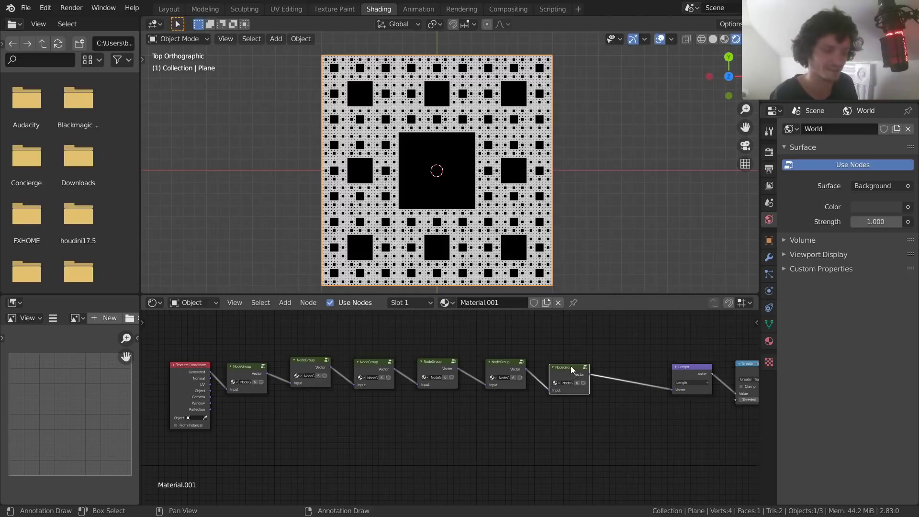
{"action": "key", "text": "shift+d"}
{"action": "left_click", "coordinate": [620, 371]}
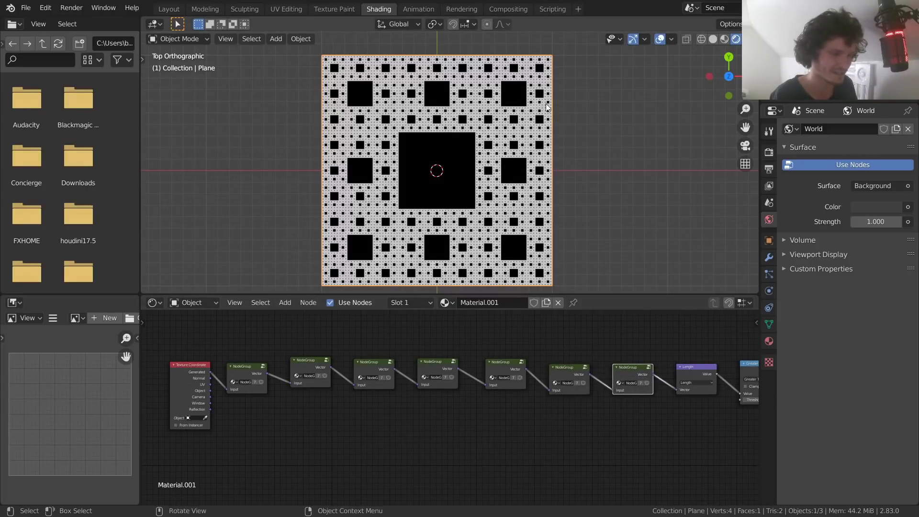
Undo all the node group duplications, going back to a single node group feeding the Length node.
{"action": "scroll", "coordinate": [535, 122], "scroll_direction": "up", "scroll_amount": 8}
{"action": "key", "text": "ctrl+z"}
{"action": "key", "text": "ctrl+z"}
{"action": "key", "text": "ctrl+z"}
{"action": "key", "text": "ctrl+z"}
{"action": "key", "text": "ctrl+z"}
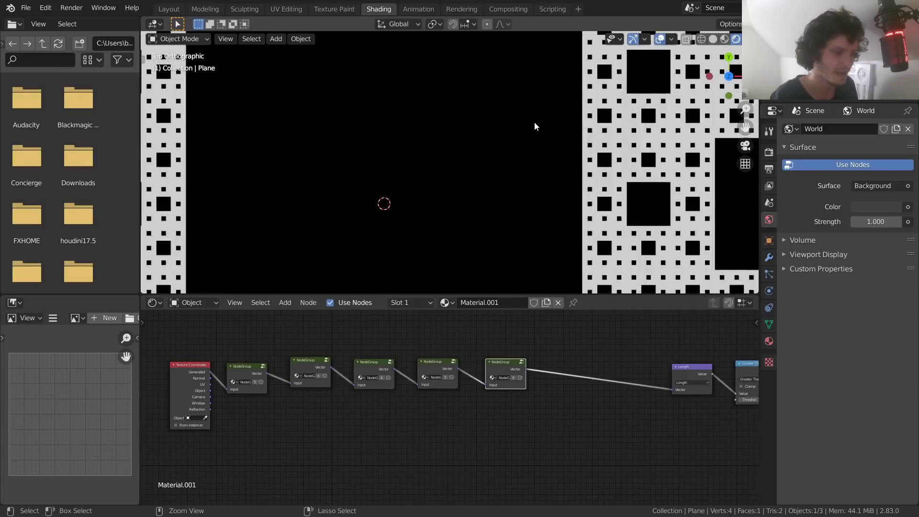
{"action": "key", "text": "ctrl+z"}
{"action": "scroll", "coordinate": [534, 124], "scroll_direction": "down", "scroll_amount": 7}
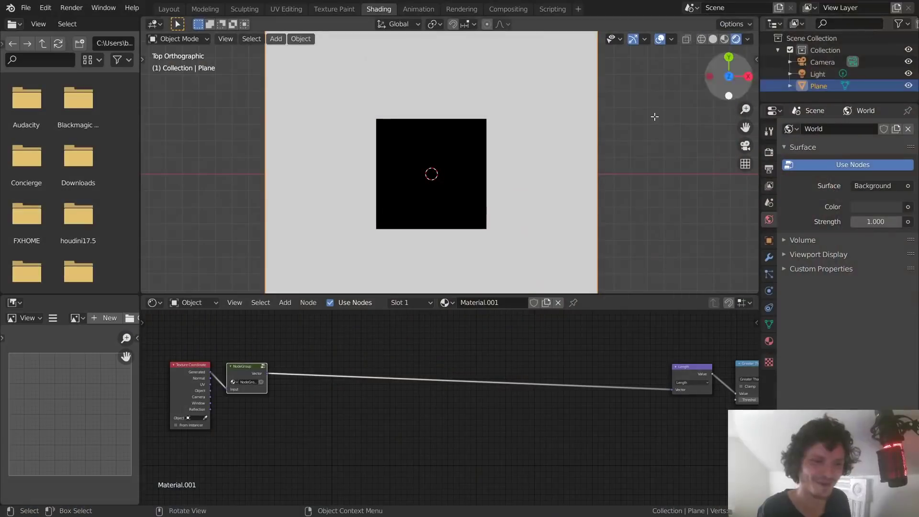
Remove the Length and Greater Than nodes while keeping the node group linked directly to the viewer.
{"action": "scroll", "coordinate": [435, 191], "scroll_direction": "down", "scroll_amount": 1}
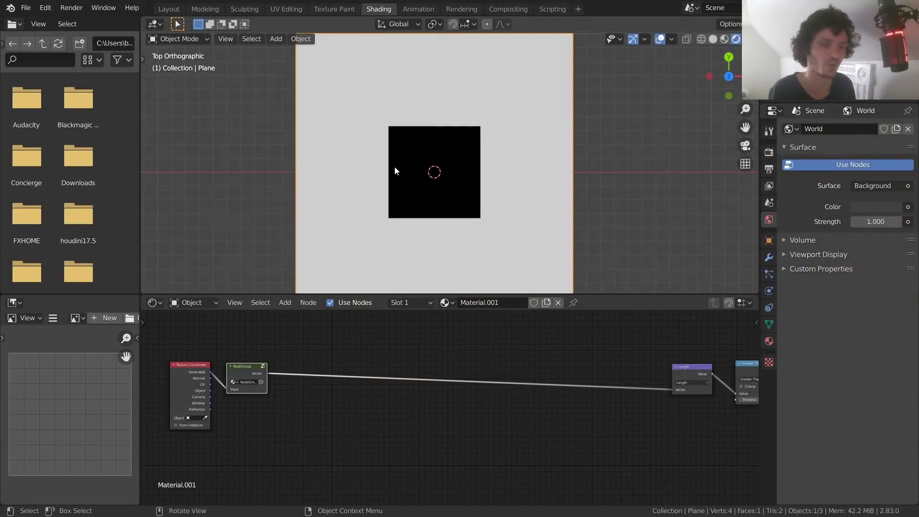
{"action": "middle_click_drag", "start_coordinate": [536, 391], "coordinate": [420, 393]}
{"action": "left_click_drag", "start_coordinate": [590, 427], "coordinate": [356, 364]}
{"action": "middle_click_drag", "start_coordinate": [322, 363], "coordinate": [419, 375]}
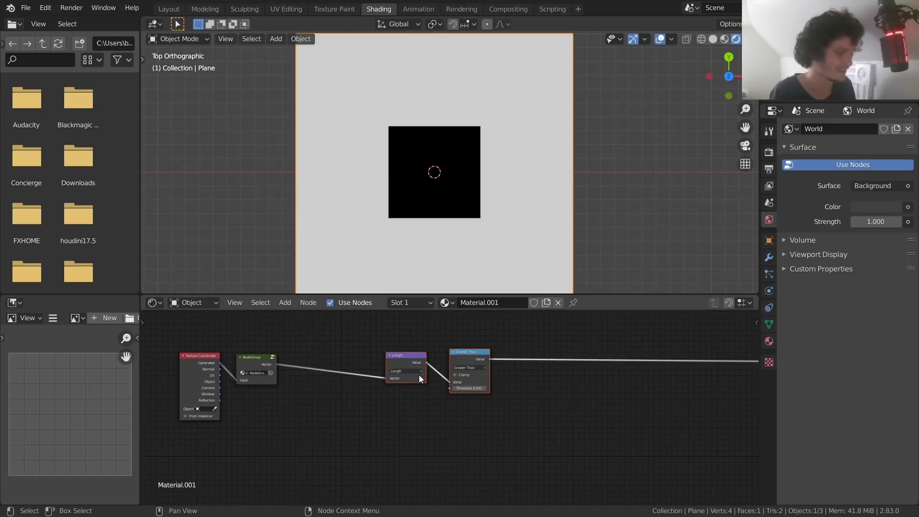
{"action": "key", "text": "ctrl+x"}
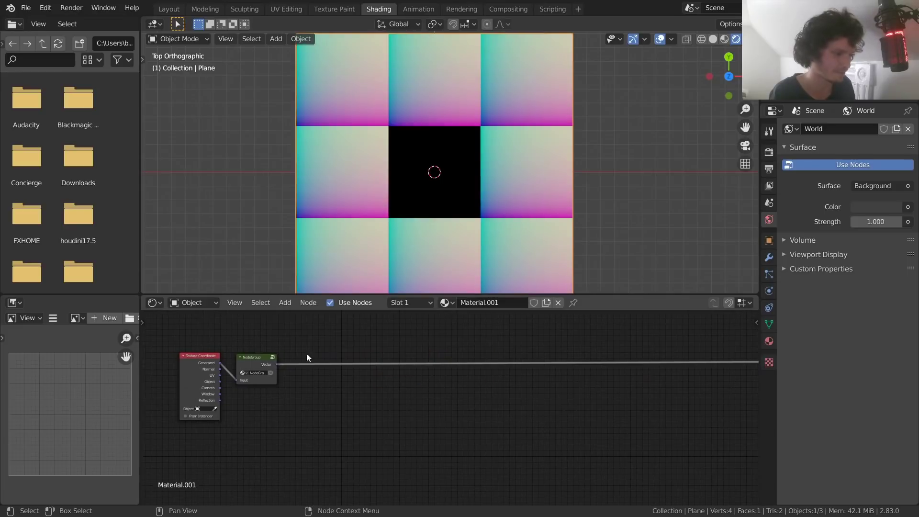
Preview the Texture Coordinate node's Generated output on the plane, followed by the node group's Vector output.
{"action": "scroll", "coordinate": [402, 199], "scroll_direction": "down", "scroll_amount": 2}
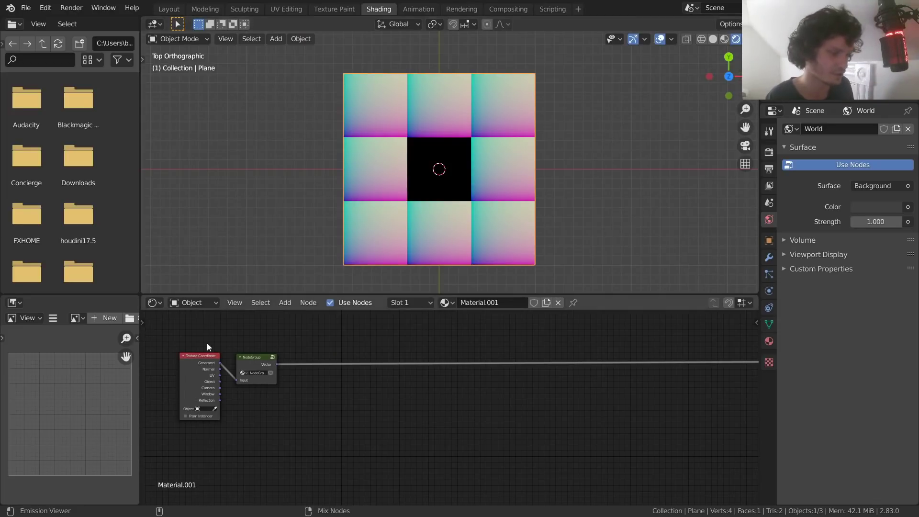
{"action": "left_click", "coordinate": [213, 358], "text": "ctrl+shift"}
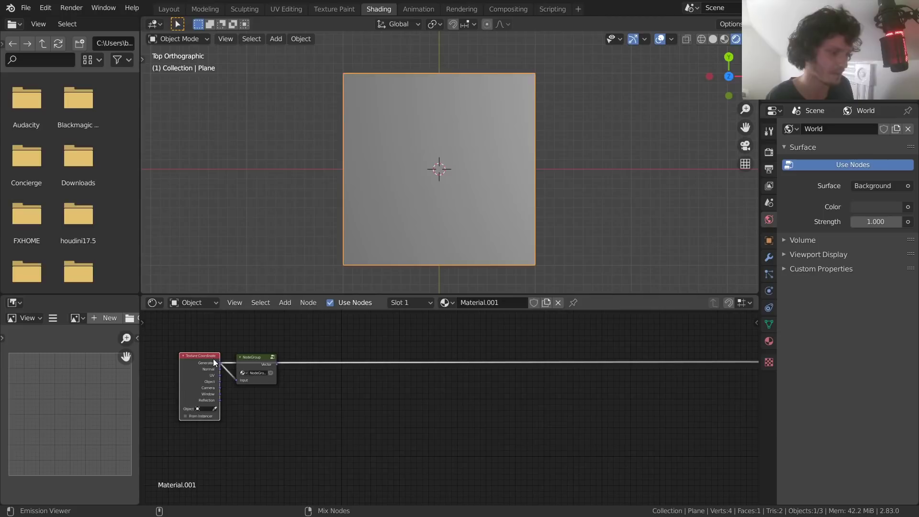
{"action": "left_click", "coordinate": [252, 360], "text": "ctrl+shift"}
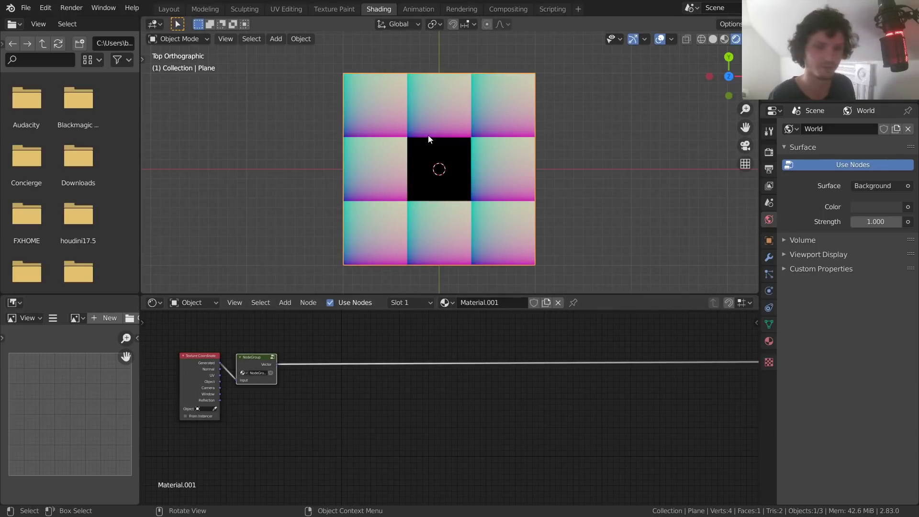
Duplicate the node group four times and chain the copies in series after the original.
{"action": "key", "text": "shift+d"}
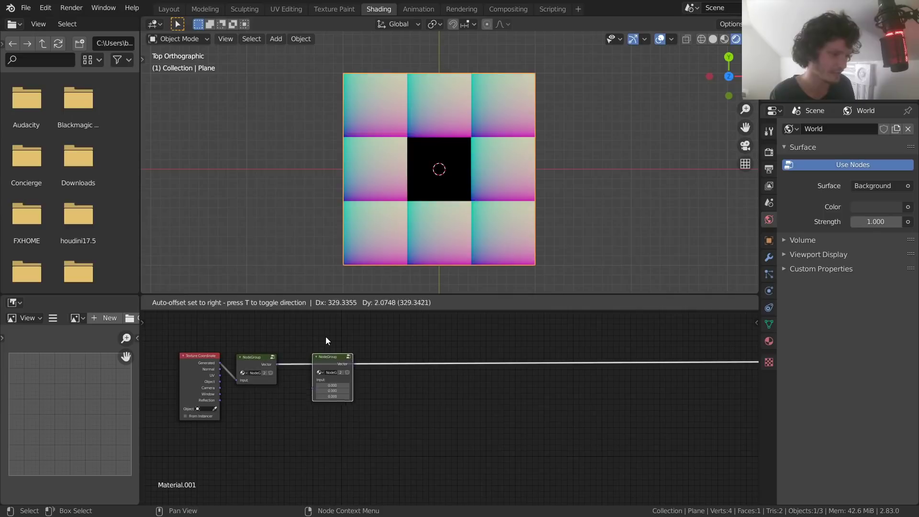
{"action": "left_click", "coordinate": [326, 338]}
{"action": "key", "text": "shift+d"}
{"action": "left_click", "coordinate": [397, 345]}
{"action": "key", "text": "shift+d"}
{"action": "left_click", "coordinate": [467, 345]}
{"action": "key", "text": "shift+d"}
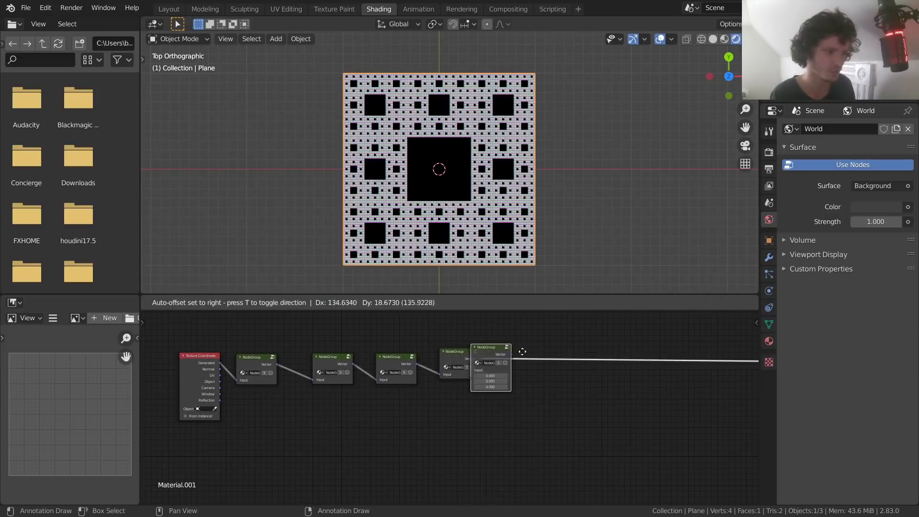
{"action": "left_click", "coordinate": [532, 356]}
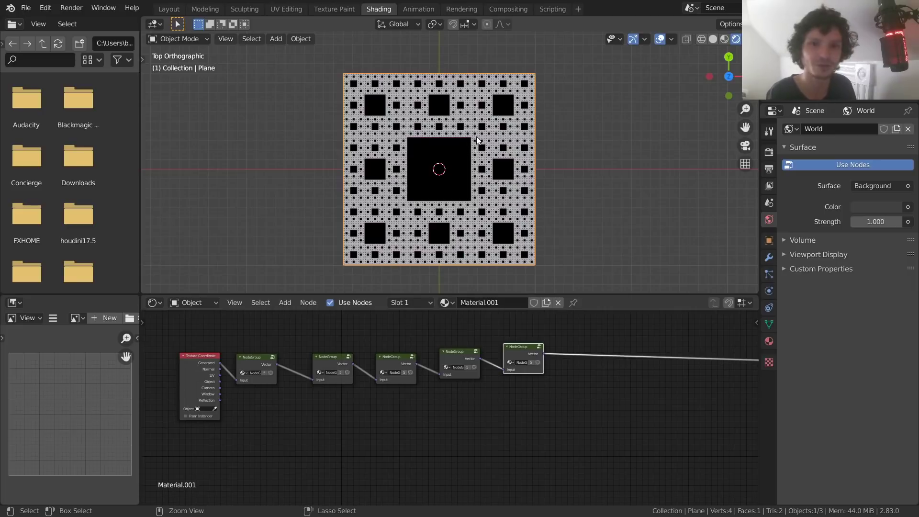
Open the first node group for editing and set its upper Value node to 0.400 and its lower one to 0.307.
{"action": "scroll", "coordinate": [352, 353], "scroll_direction": "up", "scroll_amount": 4}
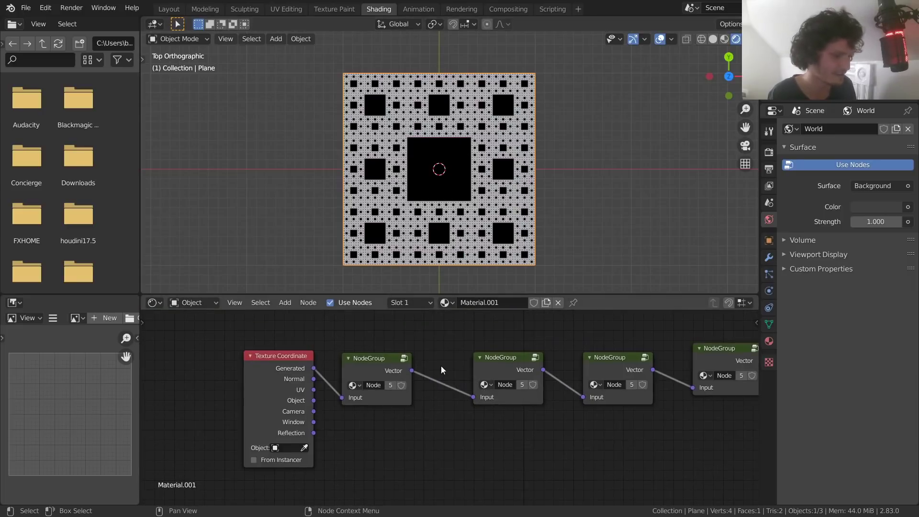
{"action": "left_click", "coordinate": [405, 358]}
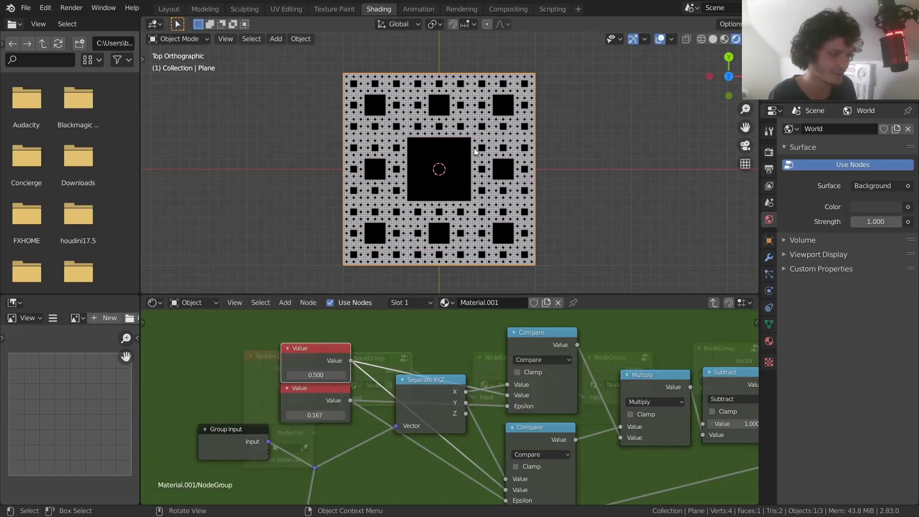
{"action": "mouse_move", "coordinate": [316, 375]}
{"action": "left_mouse_down"}
{"action": "mouse_move", "coordinate": [342, 375]}
{"action": "mouse_move", "coordinate": [252, 375]}
{"action": "mouse_move", "coordinate": [309, 375]}
{"action": "left_mouse_up"}
{"action": "key", "text": "ctrl+z"}
{"action": "left_click_drag", "start_coordinate": [316, 415], "coordinate": [349, 414]}
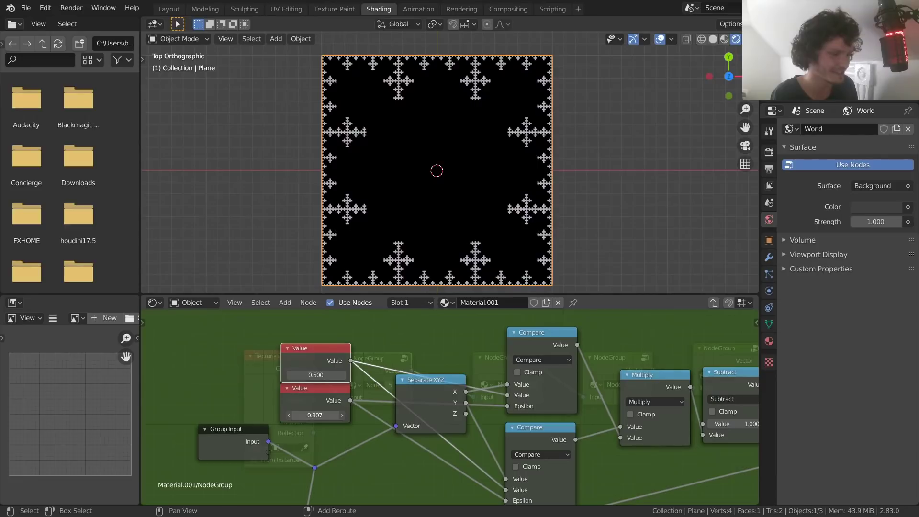
{"action": "left_click_drag", "start_coordinate": [317, 376], "coordinate": [319, 375]}
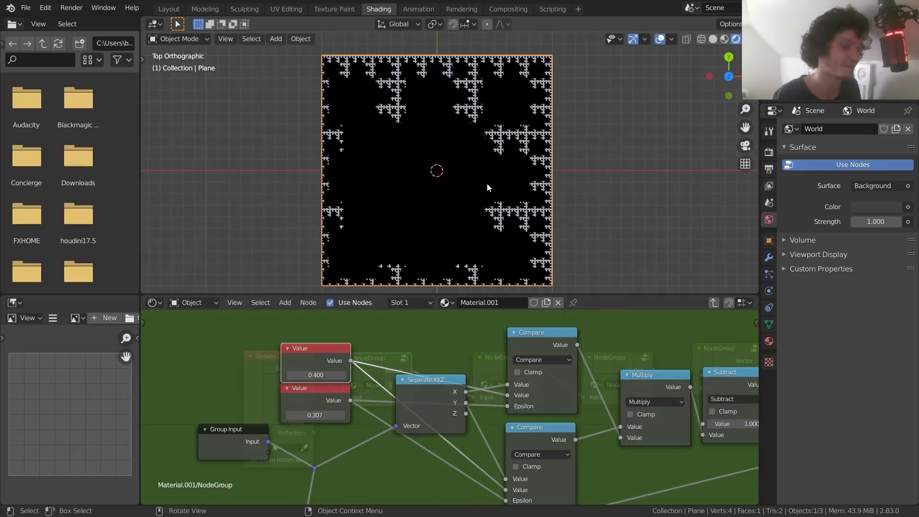
Start a new General file without saving the changes to the current one.
{"action": "key", "text": "ctrl+n"}
{"action": "left_click", "coordinate": [463, 138]}
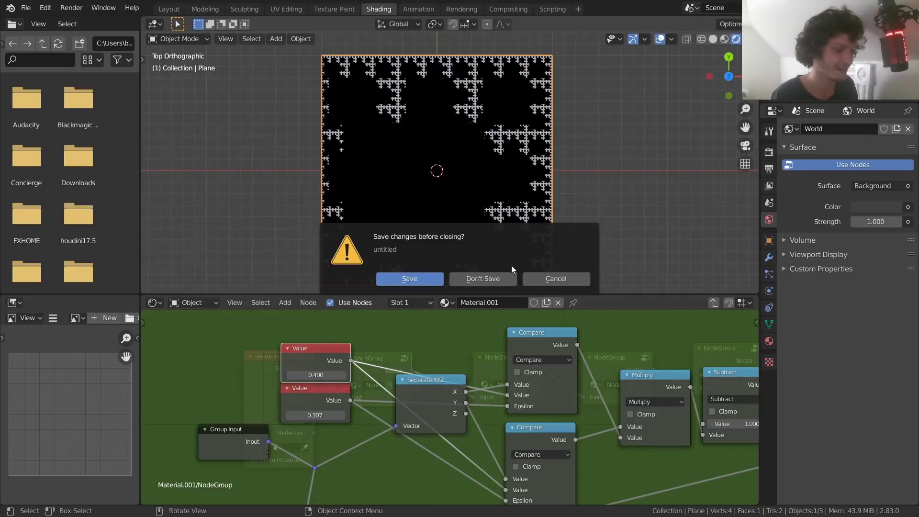
{"action": "left_click", "coordinate": [470, 274]}
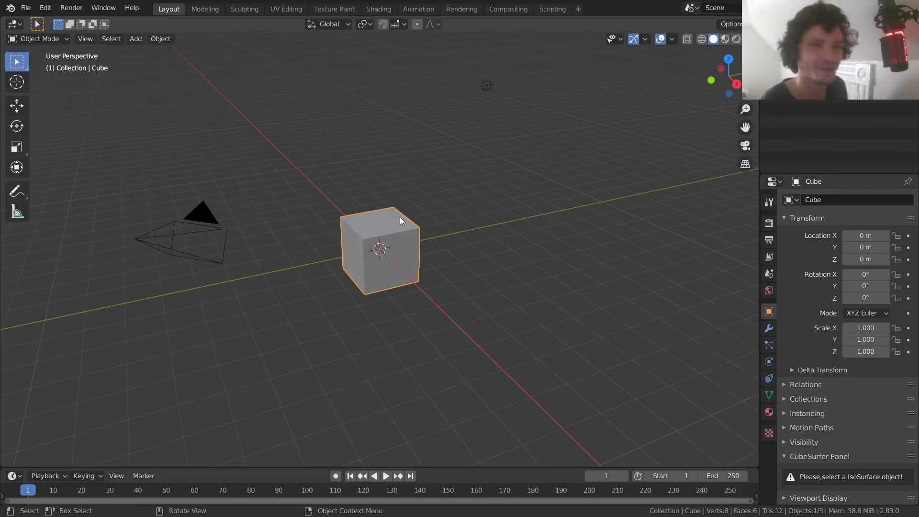
Delete the default cube and add a mesh plane in its place.
{"action": "key", "text": "x"}
{"action": "left_click", "coordinate": [381, 239]}
{"action": "key", "text": "shift+a"}
{"action": "left_click", "coordinate": [385, 148]}
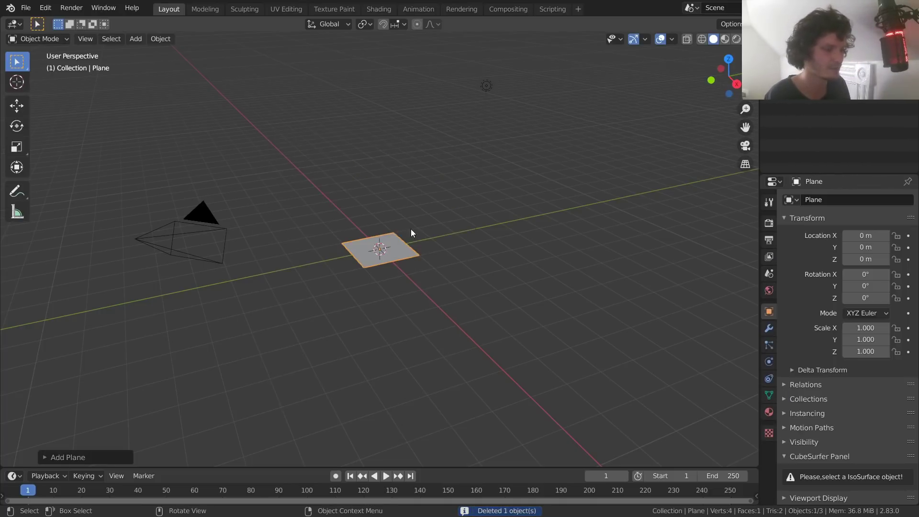
{"action": "scroll", "coordinate": [412, 230], "scroll_direction": "up", "scroll_amount": 3}
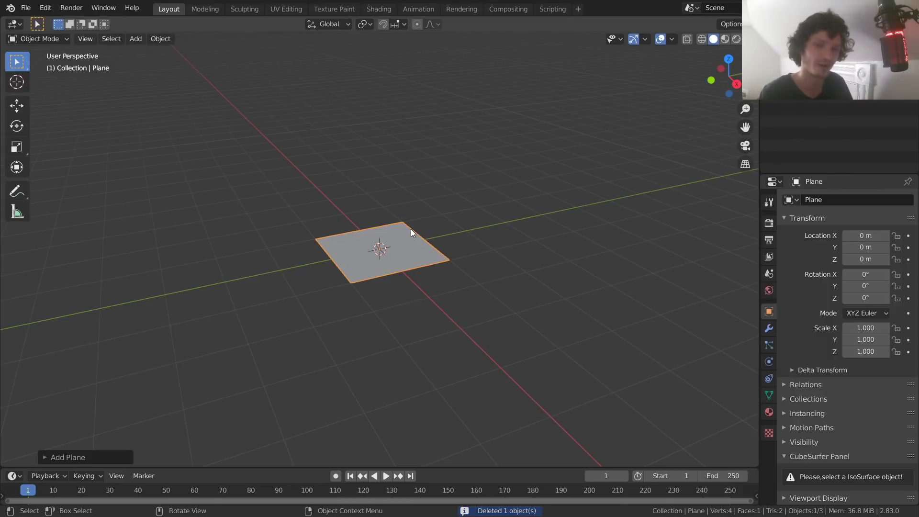
Switch to the Shading workspace and show the plane from above in rendered shading.
{"action": "left_click", "coordinate": [379, 9]}
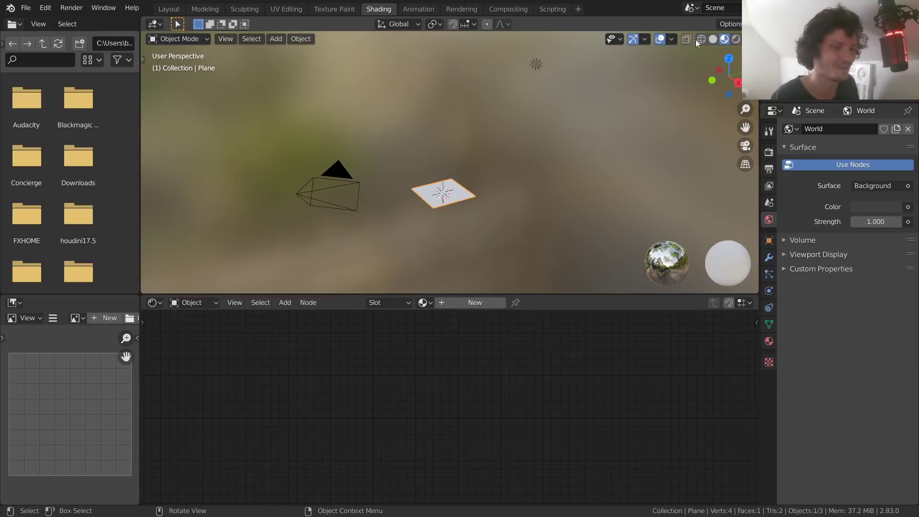
{"action": "left_click", "coordinate": [728, 58]}
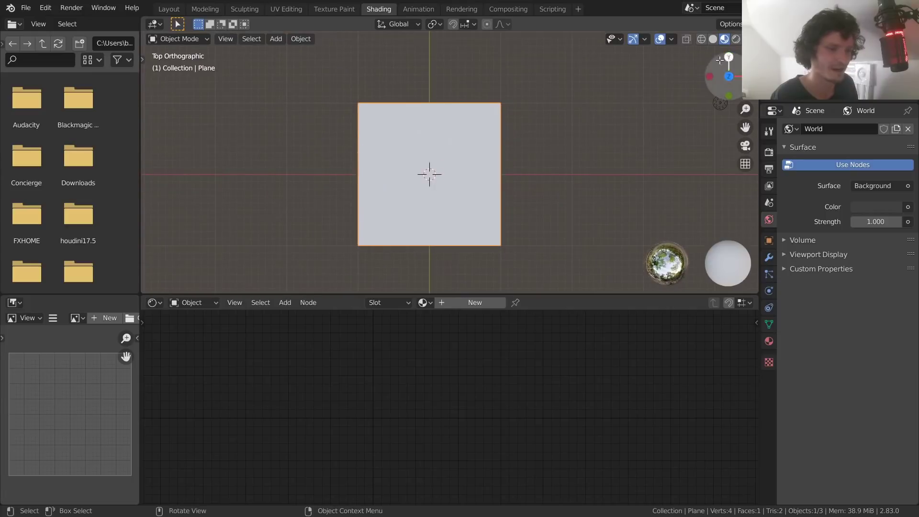
{"action": "left_click", "coordinate": [735, 40]}
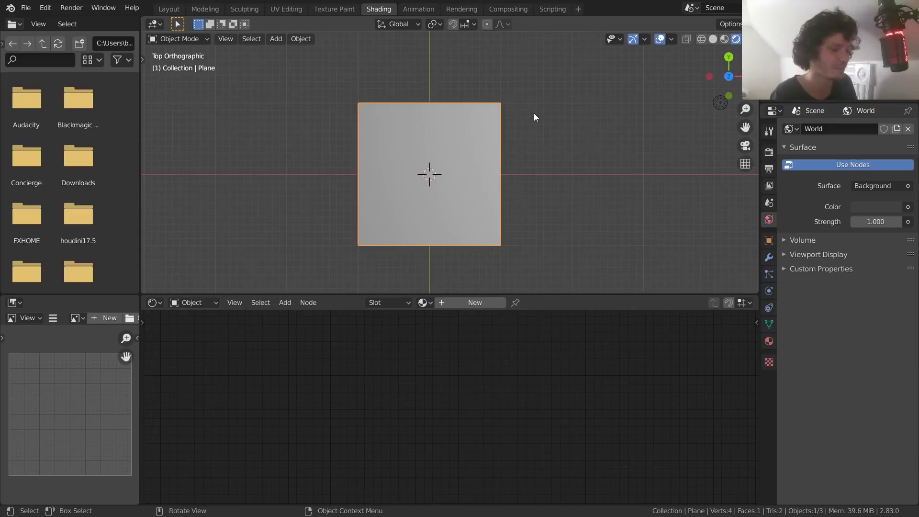
Create a material named fractal for the plane and delete its Principled BSDF node.
{"action": "double_click", "coordinate": [479, 303]}
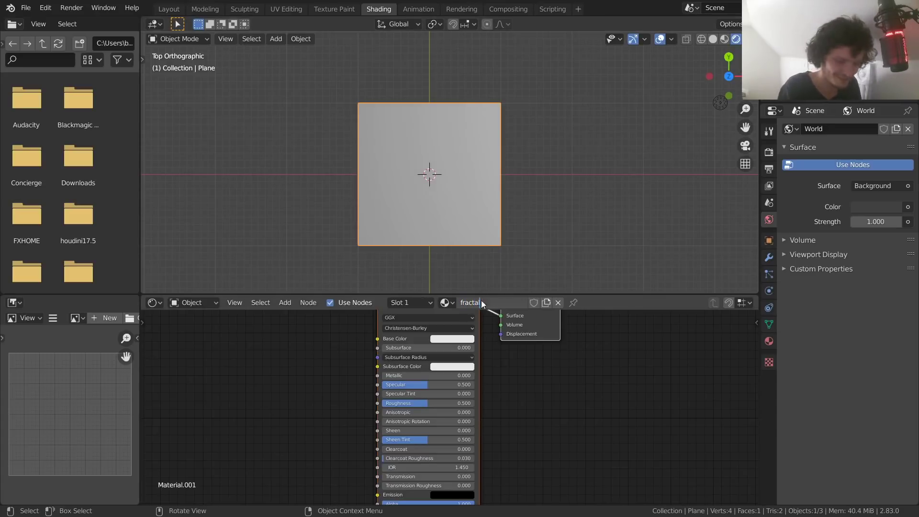
{"action": "middle_click_drag", "start_coordinate": [380, 342], "coordinate": [395, 401]}
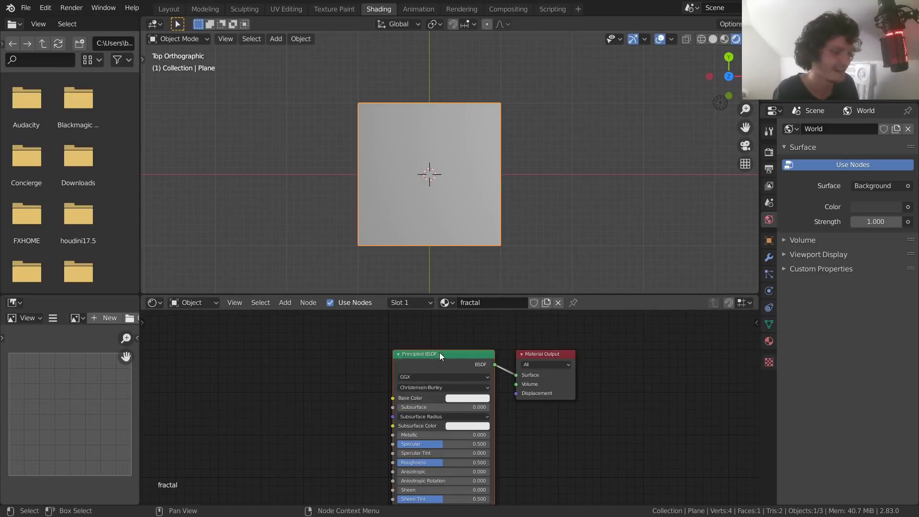
{"action": "key", "text": "x"}
Add a Texture Coordinate node to the fractal material and preview its Generated output on the plane.
{"action": "key", "text": "shift+a"}
{"action": "type", "text": "tex"}
{"action": "key", "text": "Return"}
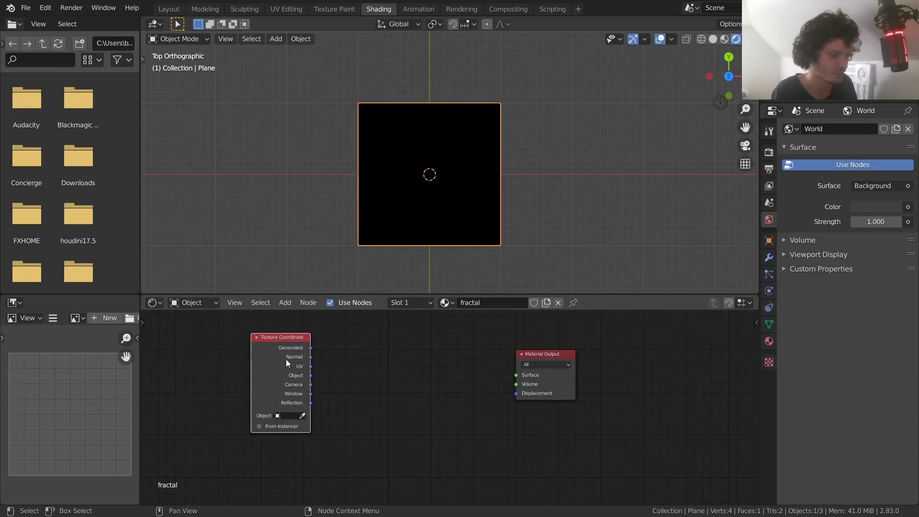
{"action": "left_click", "coordinate": [286, 359], "text": "ctrl+shift"}
{"action": "scroll", "coordinate": [449, 170], "scroll_direction": "up", "scroll_amount": 2}
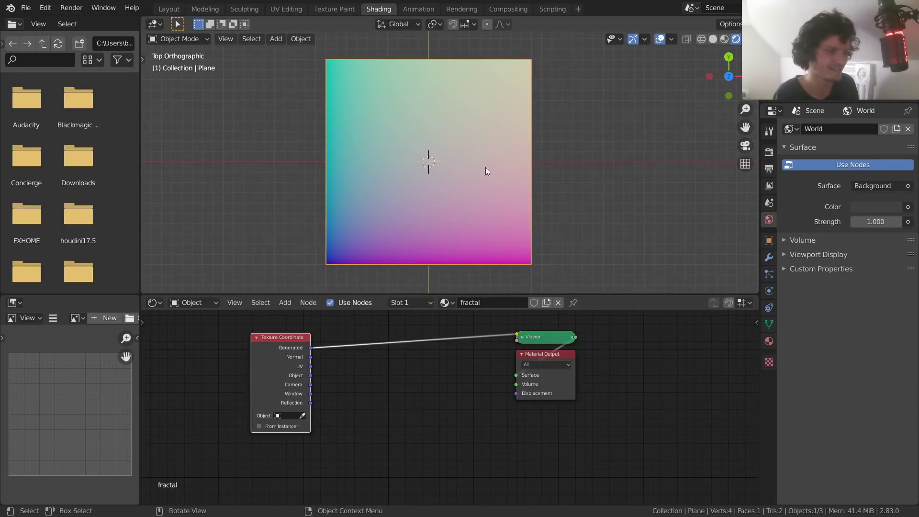
Switch the preview to the Texture Coordinate node's UV output.
{"action": "key", "text": "KP_1"}
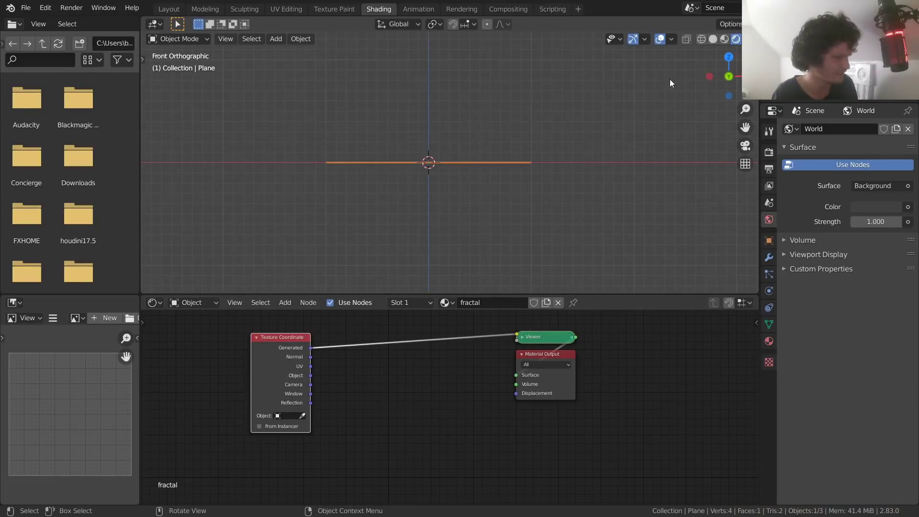
{"action": "left_click", "coordinate": [302, 339], "text": "ctrl+shift"}
{"action": "left_click", "coordinate": [303, 339], "text": "ctrl+shift"}
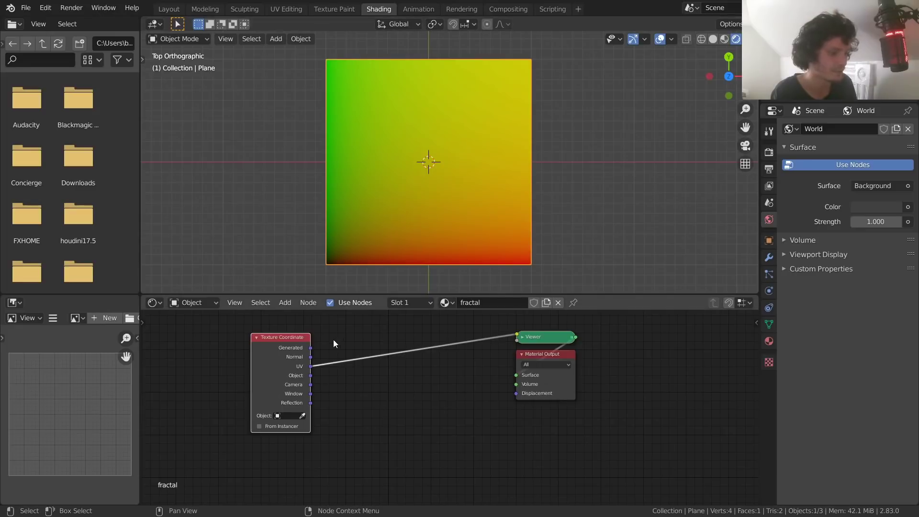
Add a Separate XYZ node fed by the Texture Coordinate node's UV output and preview its X output.
{"action": "left_click_drag", "start_coordinate": [291, 341], "coordinate": [202, 350]}
{"action": "middle_click_drag", "start_coordinate": [280, 352], "coordinate": [314, 357]}
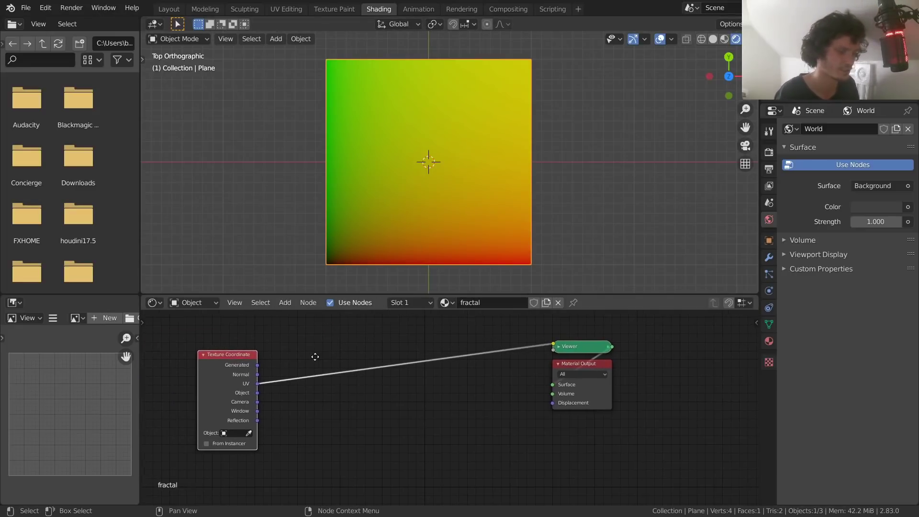
{"action": "key", "text": "shift+a"}
{"action": "left_click", "coordinate": [312, 327]}
{"action": "type", "text": "se"}
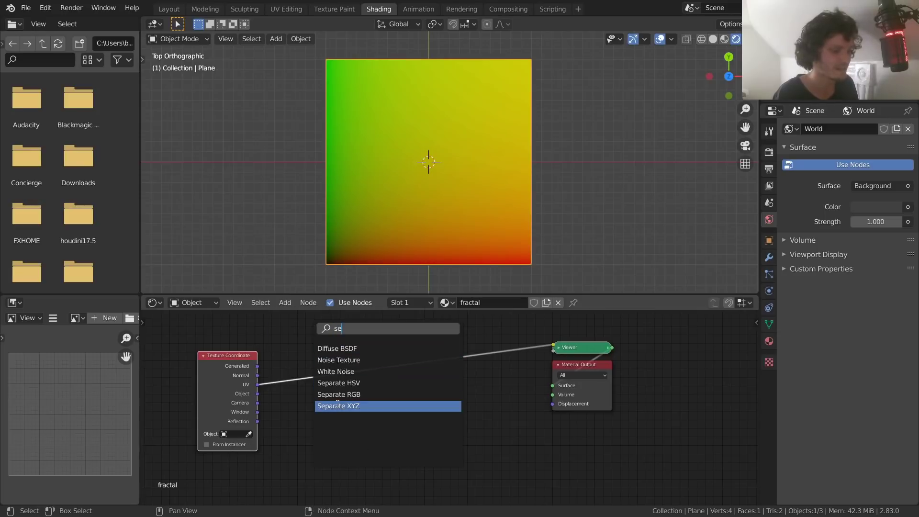
{"action": "left_click", "coordinate": [323, 407]}
{"action": "left_click", "coordinate": [294, 415]}
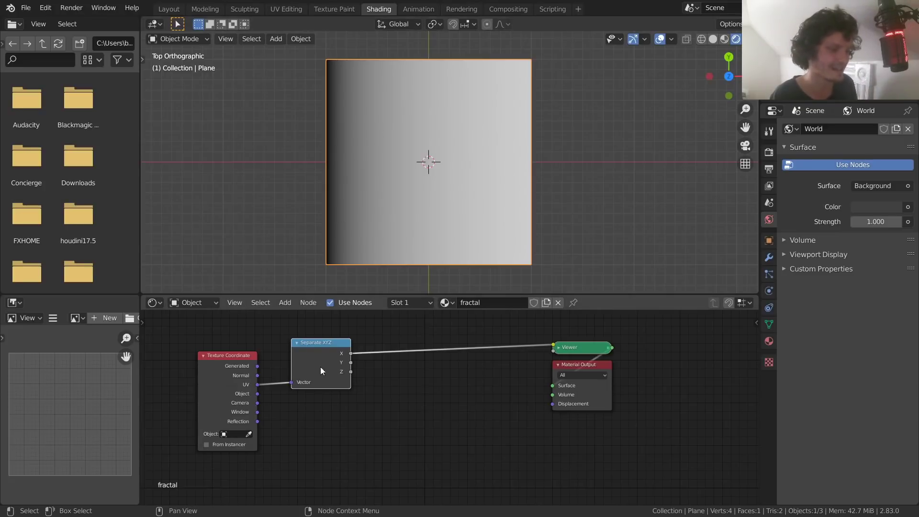
Compare previews of the Separate XYZ node's X and Y outputs and the Texture Coordinate node's UV output on the plane.
{"action": "left_click", "coordinate": [336, 346], "text": "ctrl+shift"}
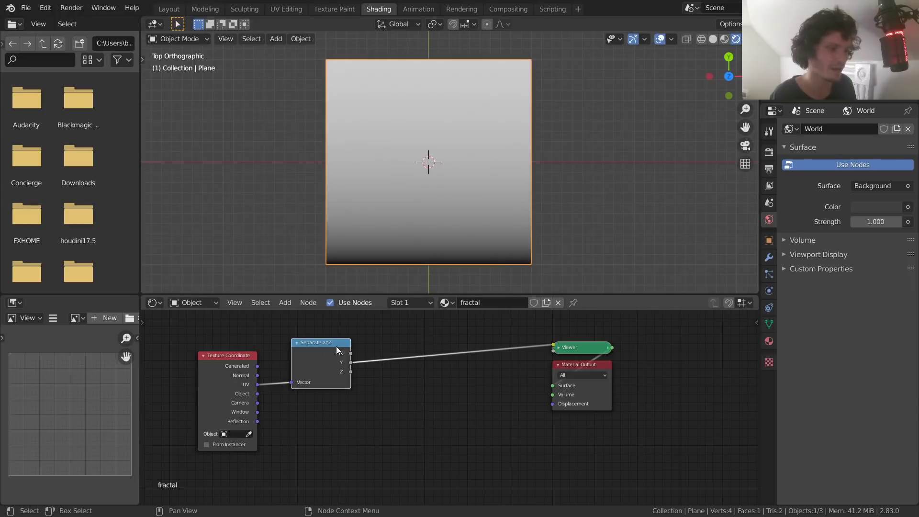
{"action": "left_click", "coordinate": [336, 346], "text": "ctrl+shift"}
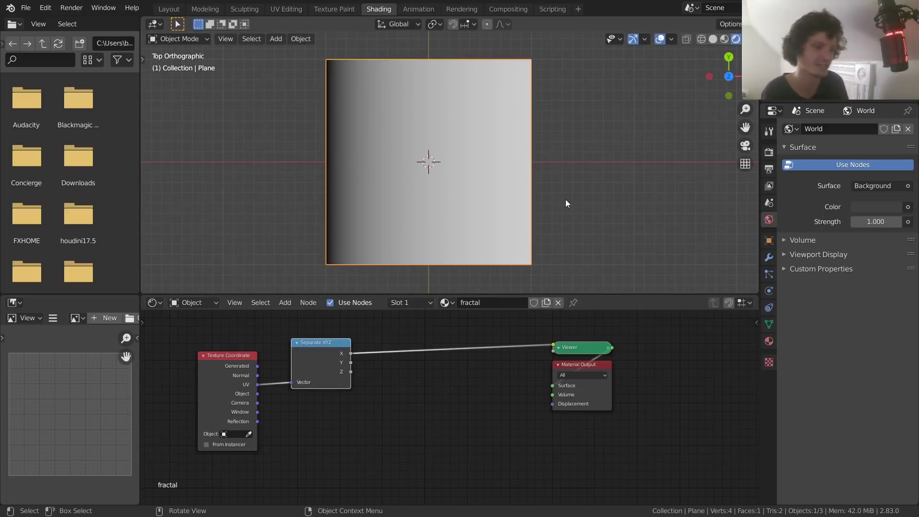
{"action": "left_click", "coordinate": [318, 347], "text": "ctrl+shift"}
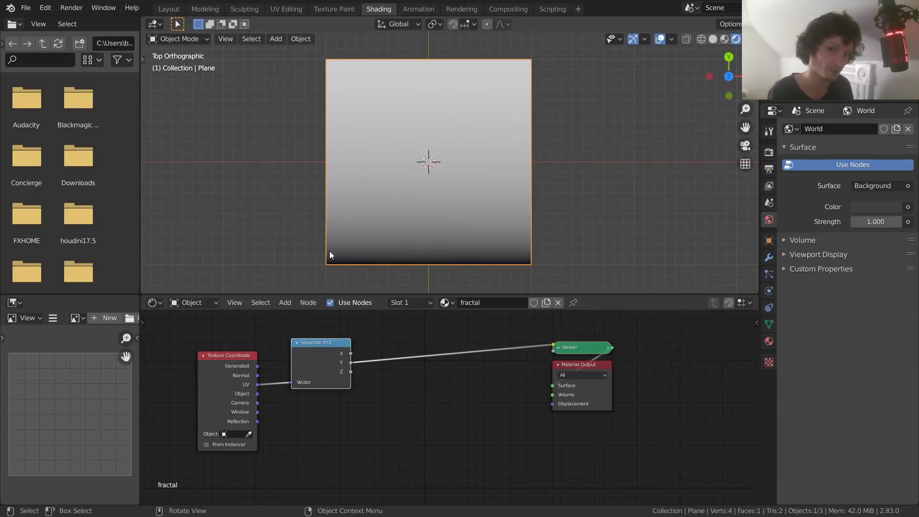
{"action": "left_click", "coordinate": [326, 343], "text": "ctrl+shift"}
{"action": "left_click", "coordinate": [327, 344], "text": "ctrl+shift"}
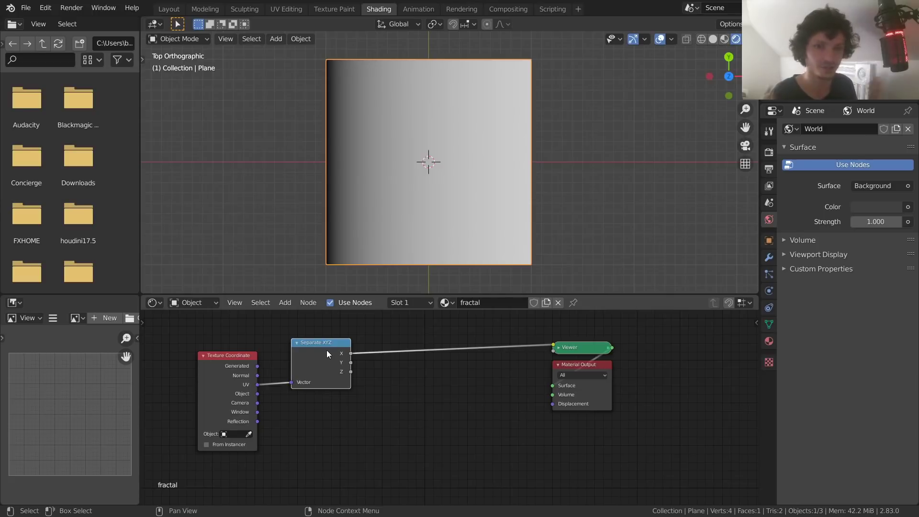
{"action": "left_click", "coordinate": [243, 357], "text": "ctrl+shift"}
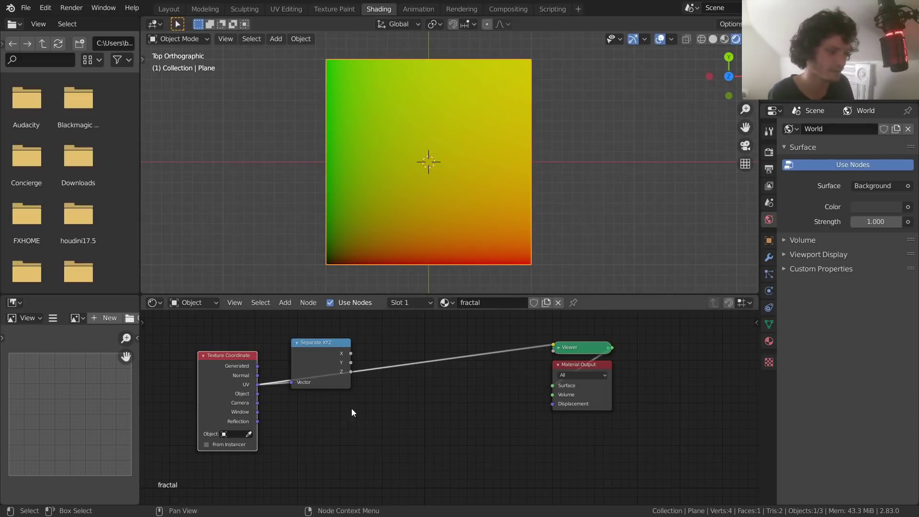
{"action": "left_click", "coordinate": [338, 348], "text": "ctrl+shift"}
Insert a Math node between the Separate XYZ node's X output and the Viewer, and set its operation to Compare.
{"action": "middle_click_drag", "start_coordinate": [337, 401], "coordinate": [406, 412]}
{"action": "left_click_drag", "start_coordinate": [407, 412], "coordinate": [318, 383]}
{"action": "left_click_drag", "start_coordinate": [378, 370], "coordinate": [317, 370]}
{"action": "key", "text": "shift+a"}
{"action": "left_click", "coordinate": [418, 326]}
{"action": "type", "text": "math"}
{"action": "key", "text": "Return"}
{"action": "left_click", "coordinate": [414, 346]}
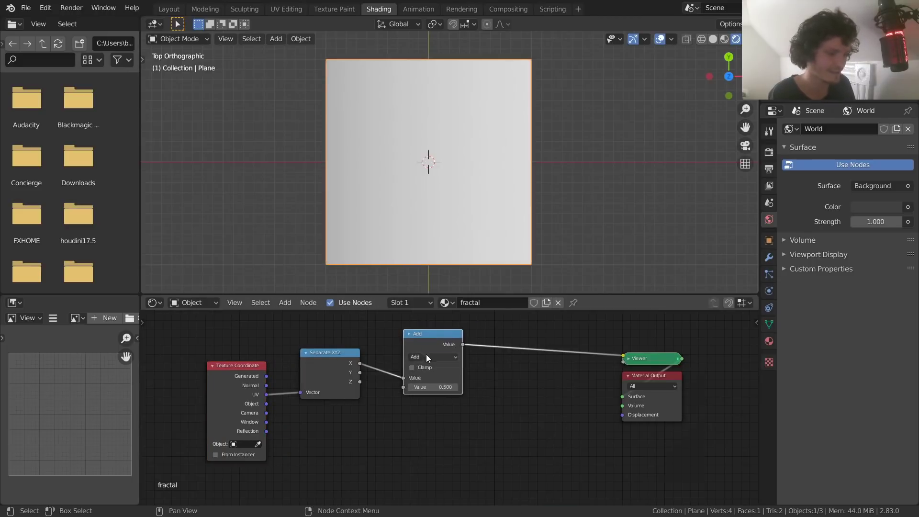
{"action": "left_click", "coordinate": [426, 357]}
{"action": "left_click", "coordinate": [488, 434]}
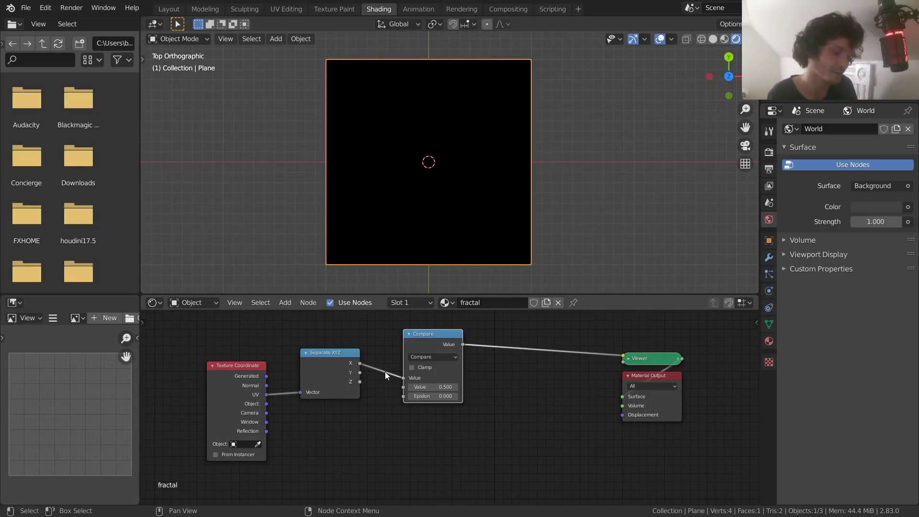
Experiment with the Compare node's Epsilon, trying 0.220 and leaving it at 0.170.
{"action": "scroll", "coordinate": [443, 363], "scroll_direction": "up", "scroll_amount": 1}
{"action": "middle_click_drag", "start_coordinate": [426, 350], "coordinate": [455, 383]}
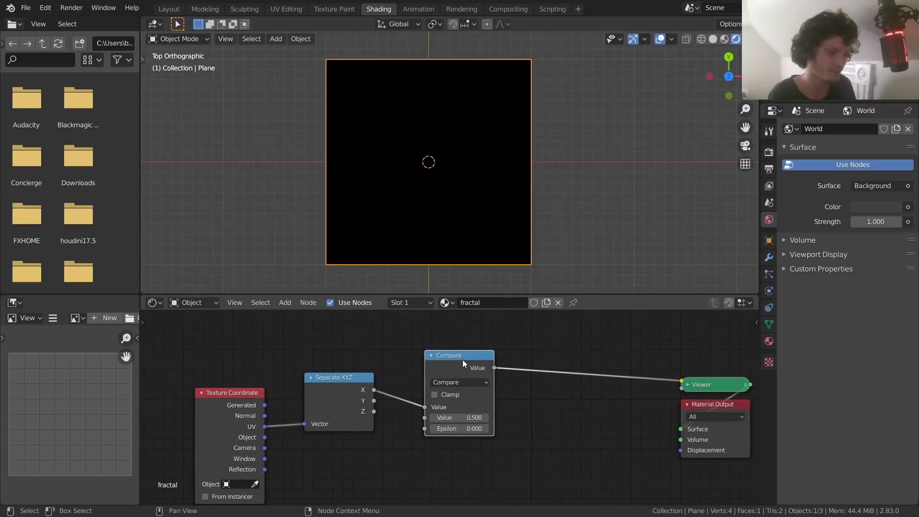
{"action": "scroll", "coordinate": [440, 408], "scroll_direction": "up", "scroll_amount": 2}
{"action": "middle_click_drag", "start_coordinate": [367, 381], "coordinate": [379, 386]}
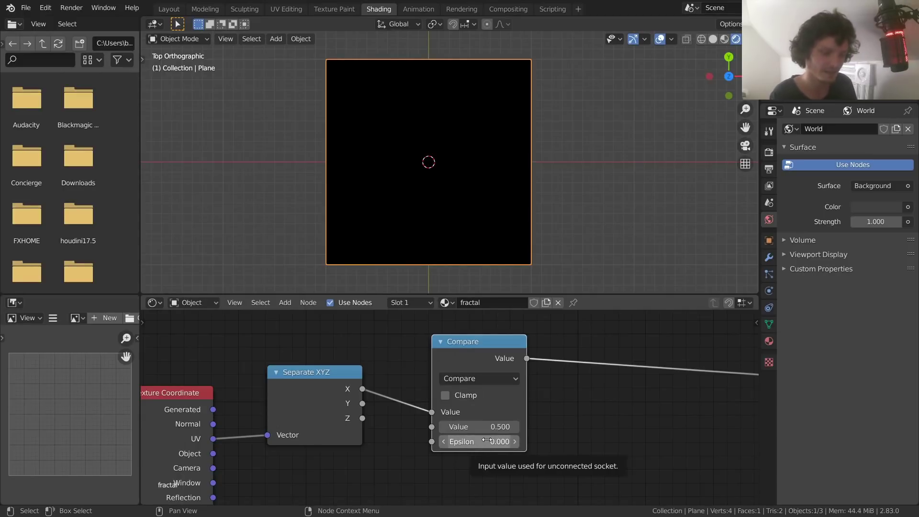
{"action": "mouse_move", "coordinate": [479, 441]}
{"action": "left_mouse_down"}
{"action": "mouse_move", "coordinate": [532, 441]}
{"action": "mouse_move", "coordinate": [487, 441]}
{"action": "left_mouse_up"}
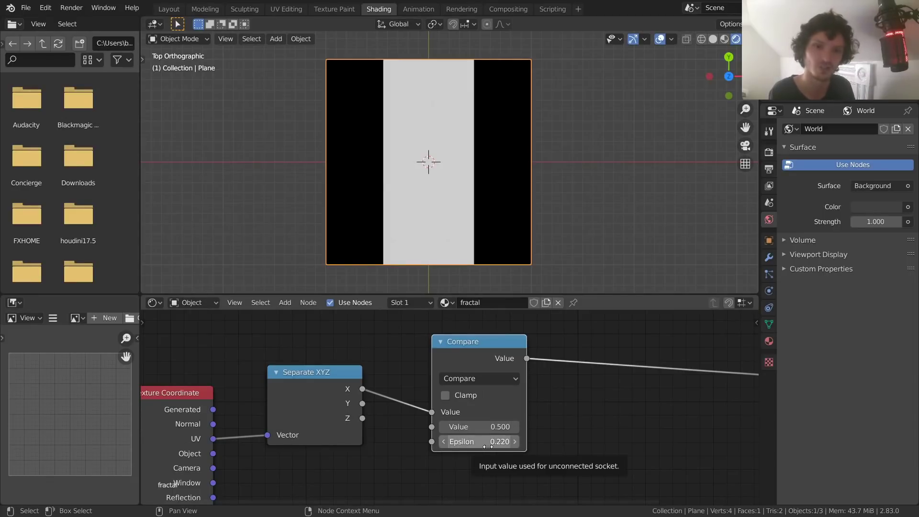
{"action": "mouse_move", "coordinate": [488, 447]}
{"action": "left_mouse_down"}
{"action": "mouse_move", "coordinate": [515, 447]}
{"action": "mouse_move", "coordinate": [457, 446]}
{"action": "mouse_move", "coordinate": [491, 427]}
{"action": "mouse_move", "coordinate": [532, 427]}
{"action": "mouse_move", "coordinate": [461, 427]}
{"action": "mouse_move", "coordinate": [498, 427]}
{"action": "mouse_move", "coordinate": [496, 440]}
{"action": "mouse_move", "coordinate": [517, 441]}
{"action": "mouse_move", "coordinate": [487, 445]}
{"action": "left_mouse_up"}
{"action": "key", "text": "ctrl+z"}
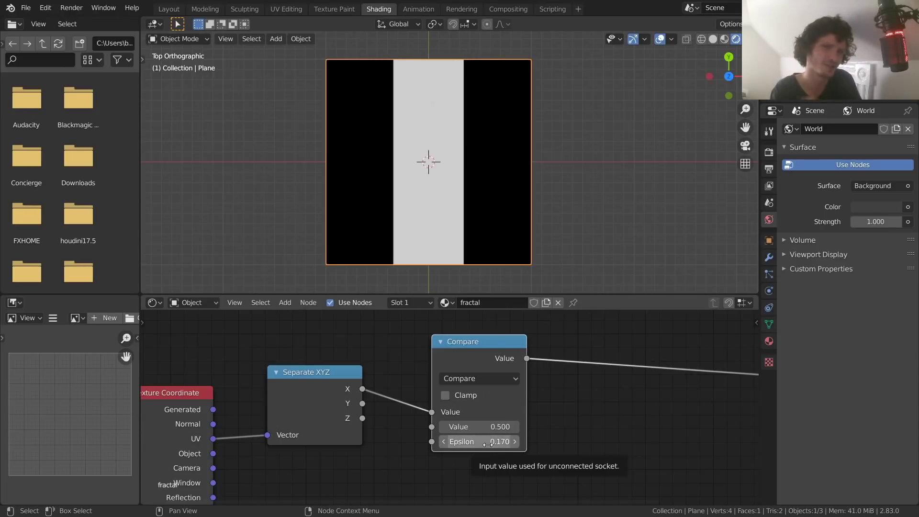
Set the Compare node's Epsilon to .5-1/3 and re-enter it as 1/6.
{"action": "scroll", "coordinate": [317, 178], "scroll_direction": "up", "scroll_amount": 1}
{"action": "middle_click_drag", "start_coordinate": [317, 178], "coordinate": [401, 168], "text": "shift"}
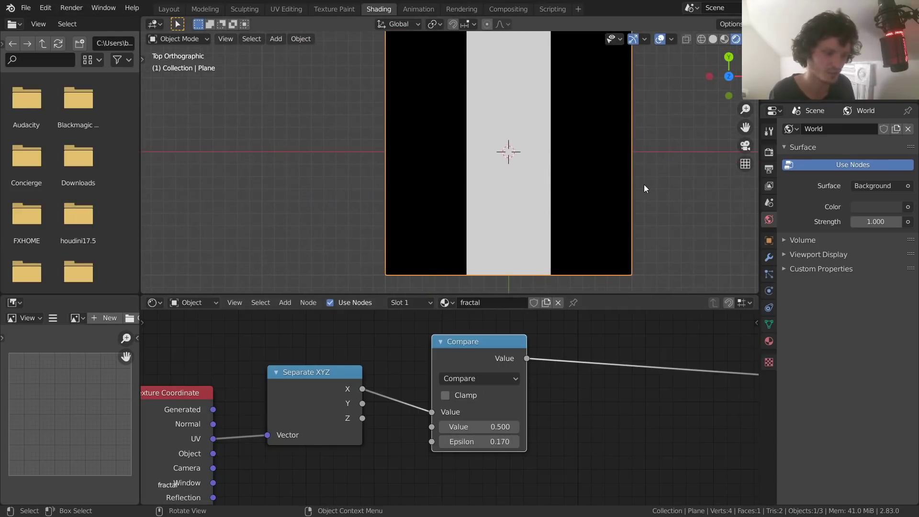
{"action": "middle_click_drag", "start_coordinate": [492, 182], "coordinate": [417, 178], "text": "shift"}
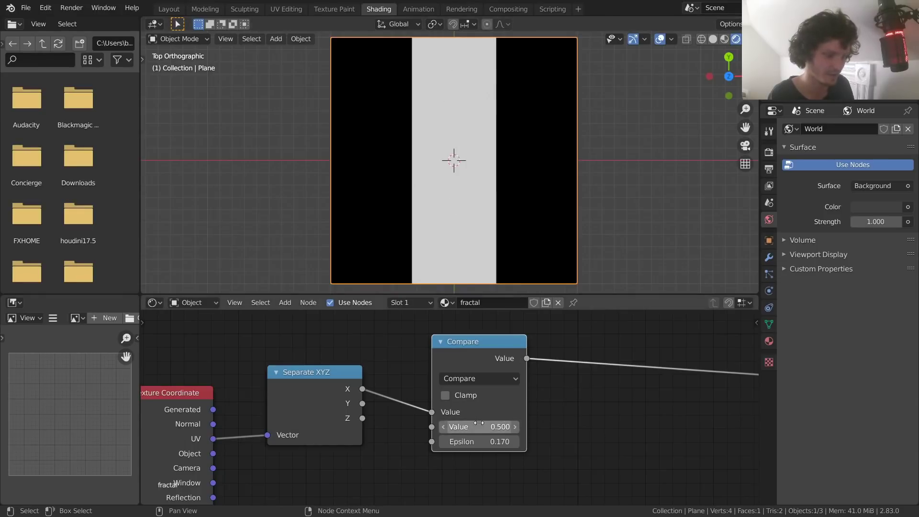
{"action": "left_click", "coordinate": [472, 441]}
{"action": "type", "text": ".5"}
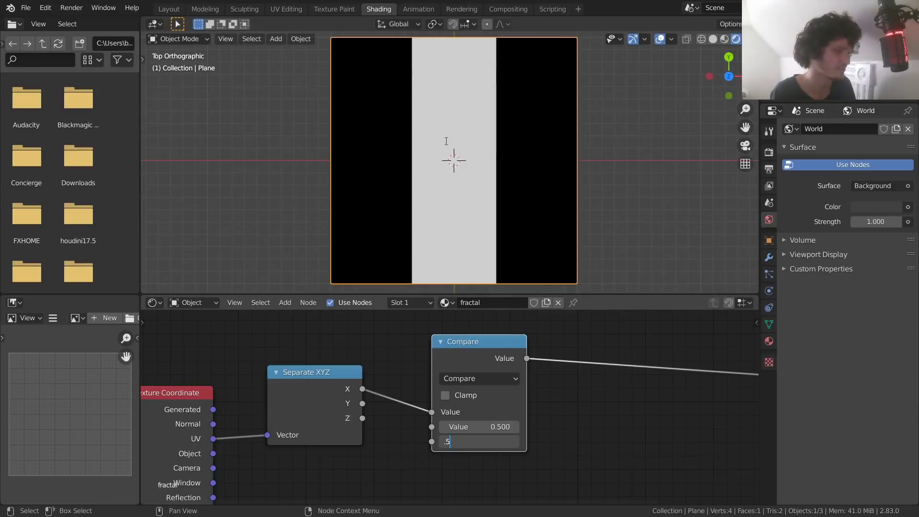
{"action": "type", "text": "-1/3"}
{"action": "key", "text": "Return"}
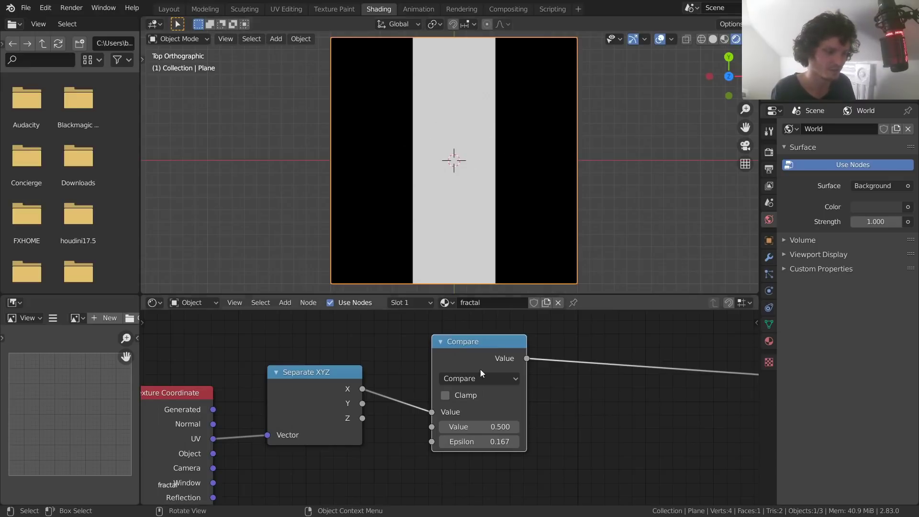
{"action": "left_click", "coordinate": [475, 441]}
{"action": "type", "text": "1/6"}
{"action": "key", "text": "Return"}
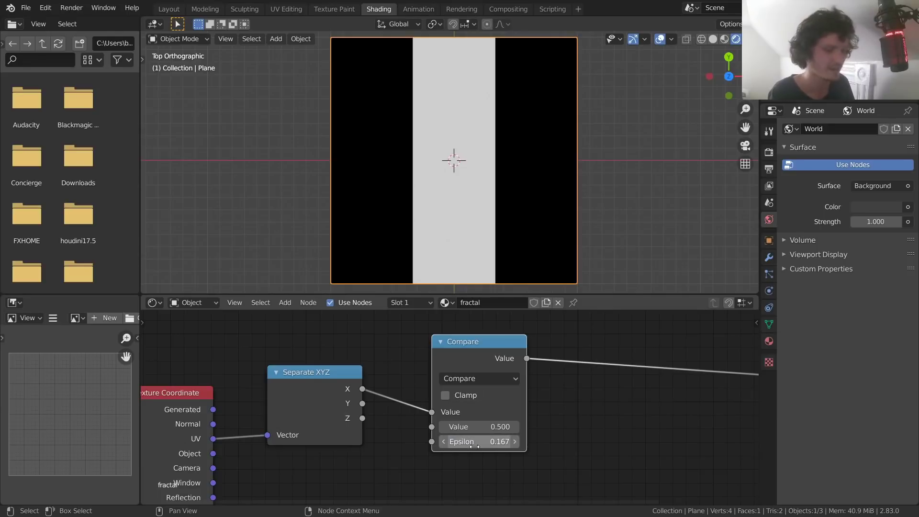
Duplicate the Compare node below the original and connect the Separate XYZ node's Y output to its first Value.
{"action": "middle_click_drag", "start_coordinate": [552, 382], "coordinate": [546, 447]}
{"action": "left_click_drag", "start_coordinate": [467, 404], "coordinate": [473, 326]}
{"action": "middle_click_drag", "start_coordinate": [473, 326], "coordinate": [475, 288]}
{"action": "key", "text": "shift+d"}
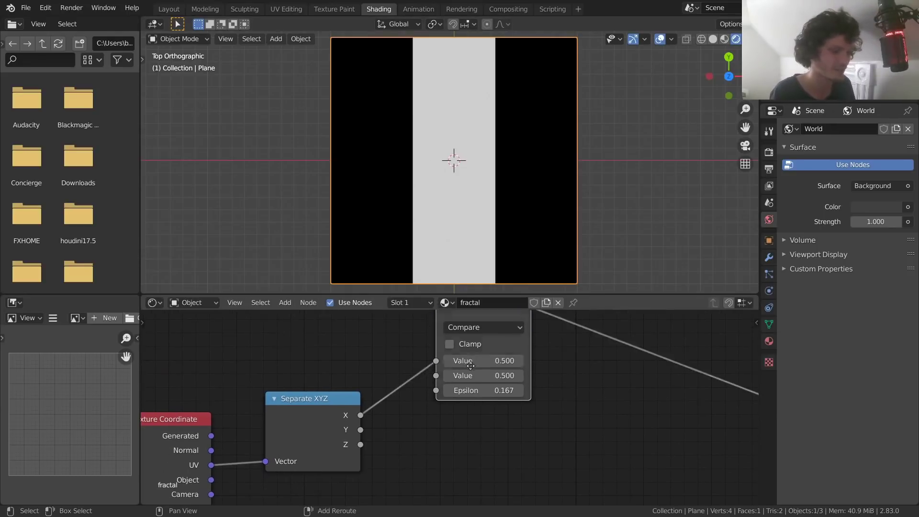
{"action": "key", "text": "shift+d"}
{"action": "left_click", "coordinate": [463, 463]}
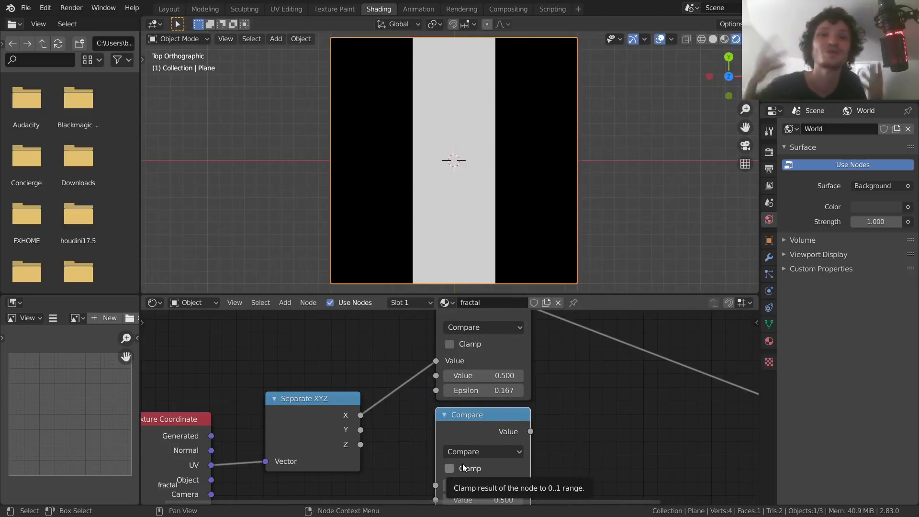
{"action": "left_click_drag", "start_coordinate": [360, 430], "coordinate": [435, 485]}
{"action": "middle_click_drag", "start_coordinate": [439, 483], "coordinate": [446, 430]}
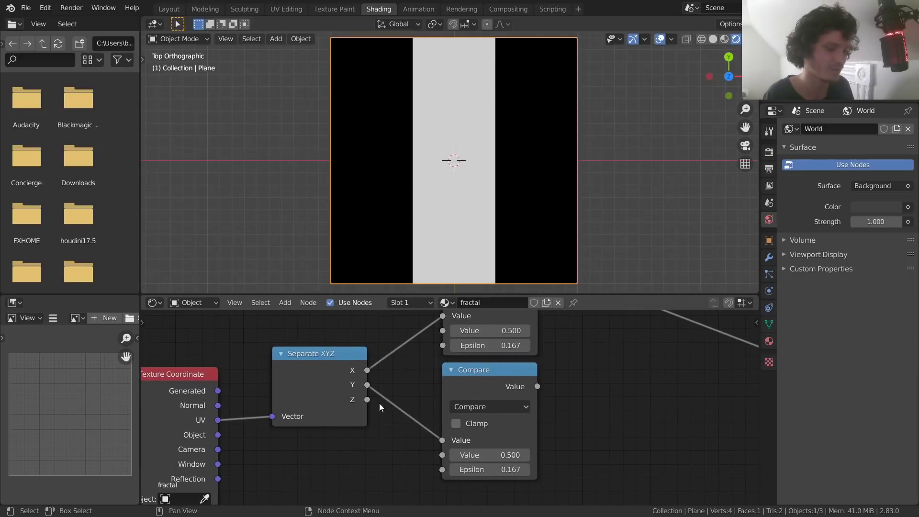
Preview the Y Compare node and the X Compare node on the plane to examine their stripes.
{"action": "left_click", "coordinate": [496, 375], "text": "ctrl+shift"}
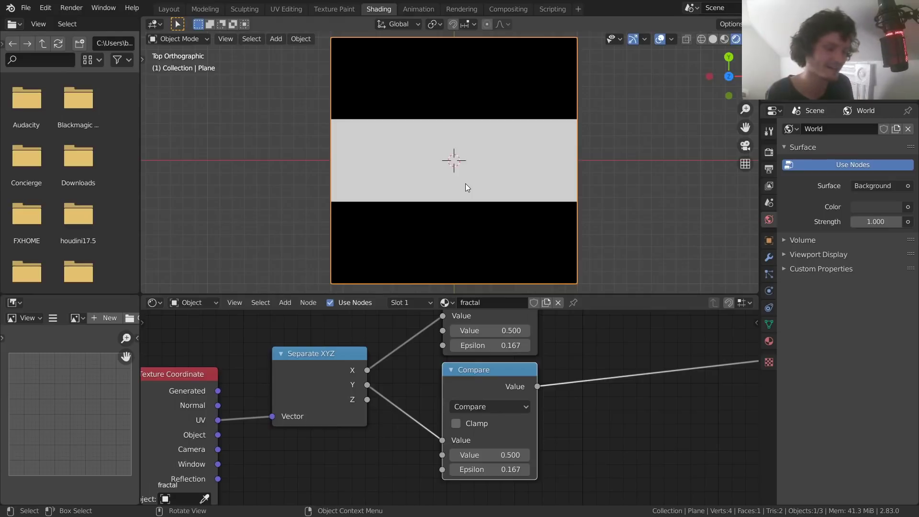
{"action": "scroll", "coordinate": [487, 329], "scroll_direction": "down", "scroll_amount": 2}
{"action": "left_click", "coordinate": [487, 311], "text": "ctrl+shift"}
{"action": "left_click", "coordinate": [489, 383], "text": "ctrl+shift"}
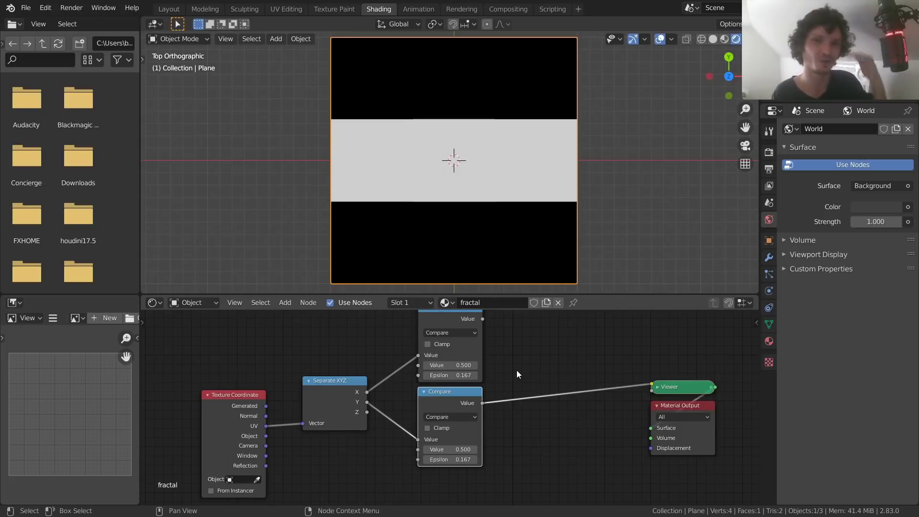
{"action": "middle_click_drag", "start_coordinate": [447, 320], "coordinate": [443, 342]}
{"action": "left_click", "coordinate": [441, 335], "text": "ctrl+shift"}
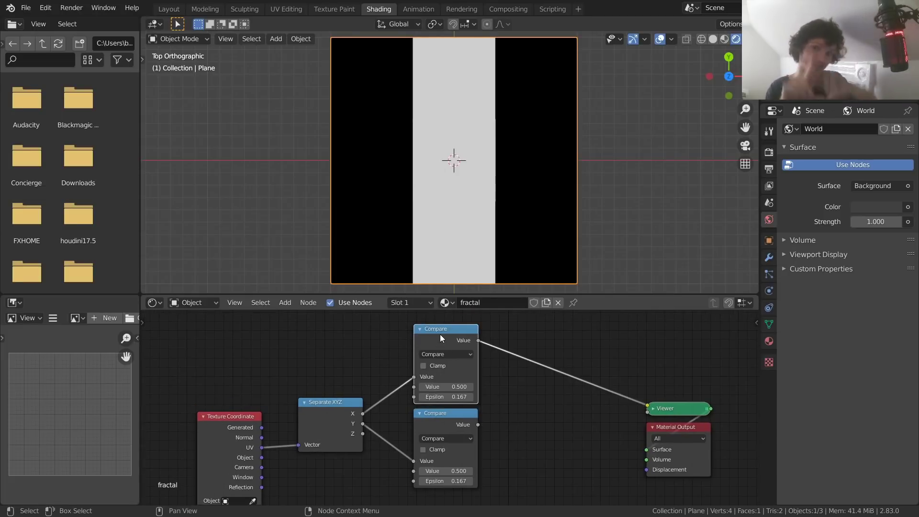
Duplicate the X Compare node as a Multiply node that combines the outputs of both Compare nodes.
{"action": "key", "text": "shift+d"}
{"action": "left_click", "coordinate": [550, 341]}
{"action": "left_click", "coordinate": [550, 357]}
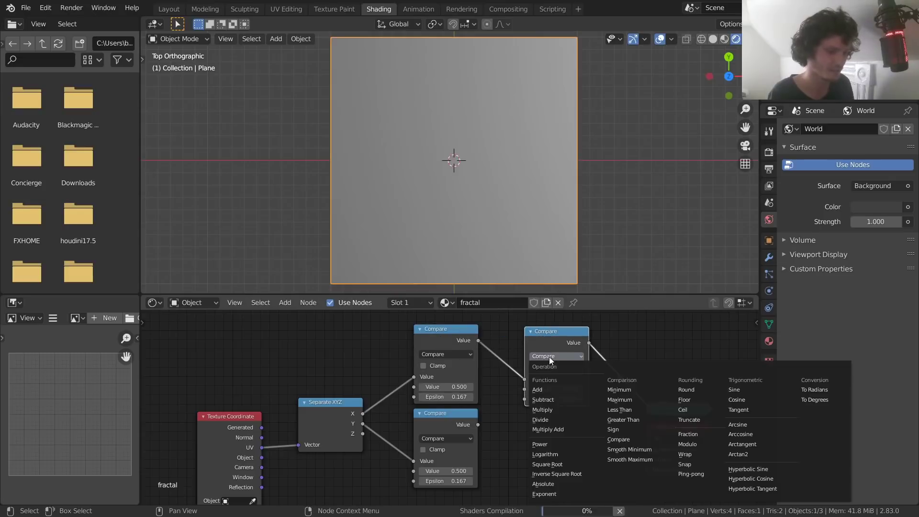
{"action": "left_click", "coordinate": [543, 410]}
{"action": "left_click_drag", "start_coordinate": [479, 424], "coordinate": [534, 388]}
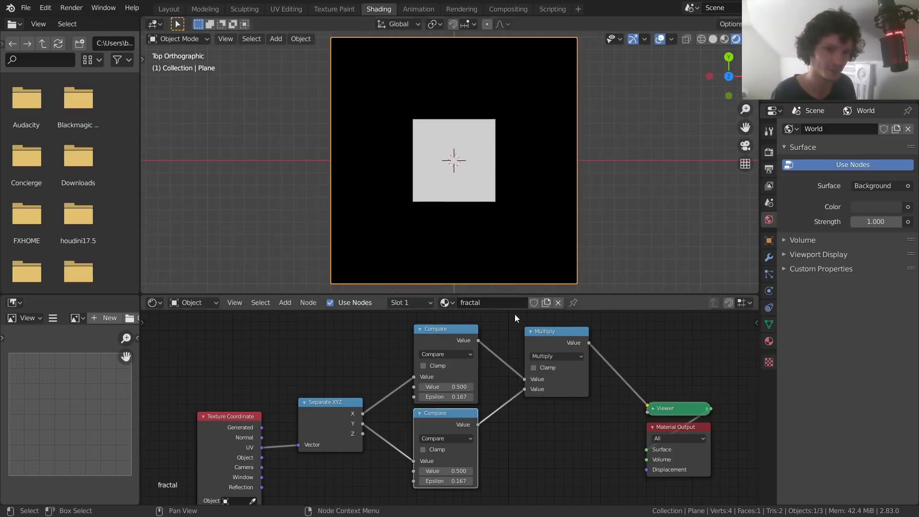
Try the Add operation on the node combining both stripes, and undo the change.
{"action": "left_click", "coordinate": [539, 359]}
{"action": "left_click", "coordinate": [540, 385]}
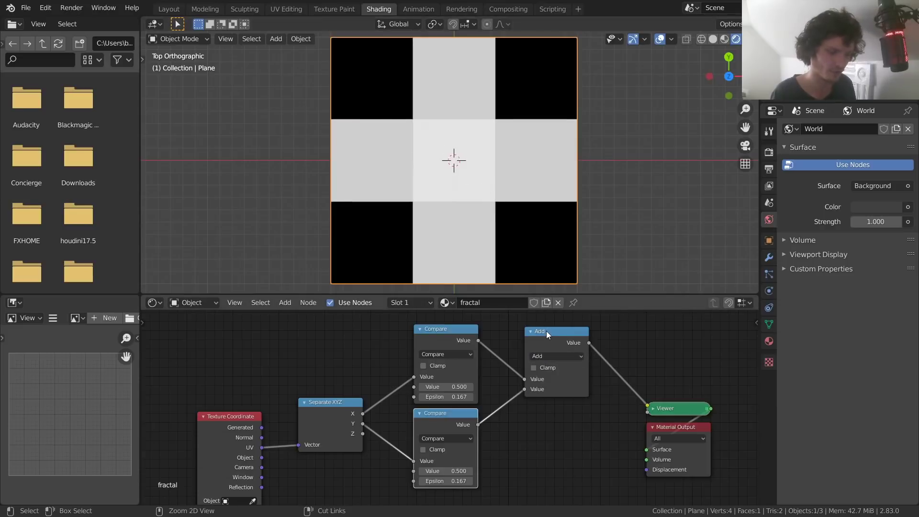
{"action": "key", "text": "ctrl+z"}
Rearrange the Multiply and output nodes and insert a reroute on the UV link to Separate XYZ.
{"action": "left_click_drag", "start_coordinate": [545, 335], "coordinate": [529, 362]}
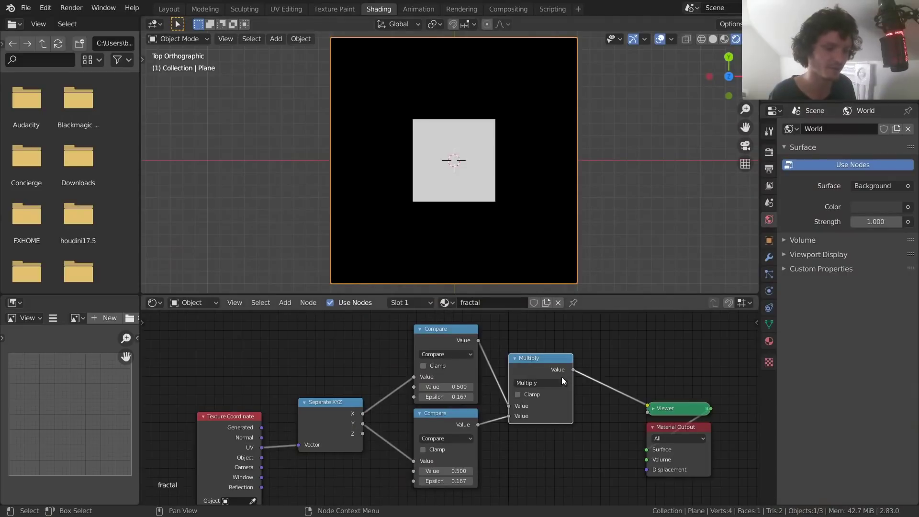
{"action": "scroll", "coordinate": [498, 378], "scroll_direction": "down", "scroll_amount": 2}
{"action": "left_click_drag", "start_coordinate": [701, 424], "coordinate": [709, 374]}
{"action": "left_click_drag", "start_coordinate": [315, 383], "coordinate": [289, 389]}
{"action": "right_click_drag", "start_coordinate": [331, 412], "coordinate": [332, 400], "text": "shift"}
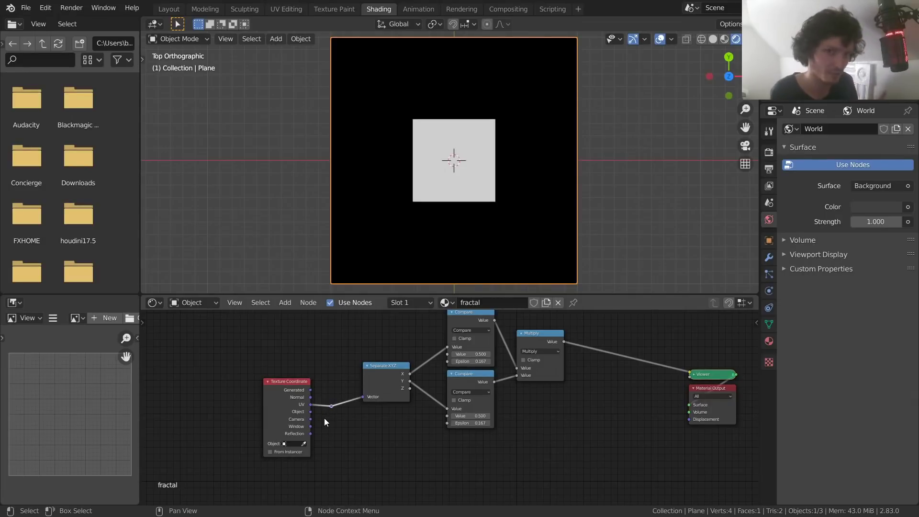
Add a Vector Math node below the Multiply node.
{"action": "key", "text": "shift+a"}
{"action": "left_click", "coordinate": [372, 333]}
{"action": "type", "text": "vect"}
{"action": "left_click", "coordinate": [402, 398]}
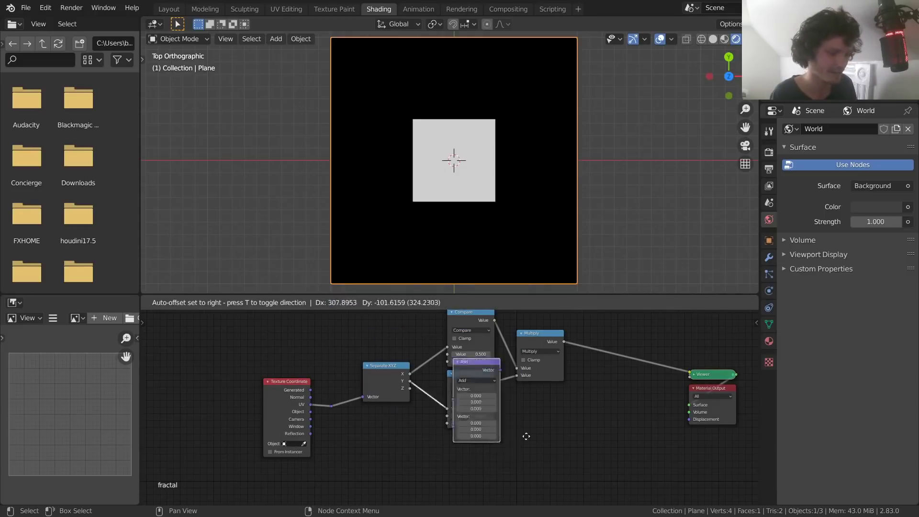
{"action": "left_click", "coordinate": [526, 412]}
{"action": "left_click_drag", "start_coordinate": [535, 341], "coordinate": [539, 342]}
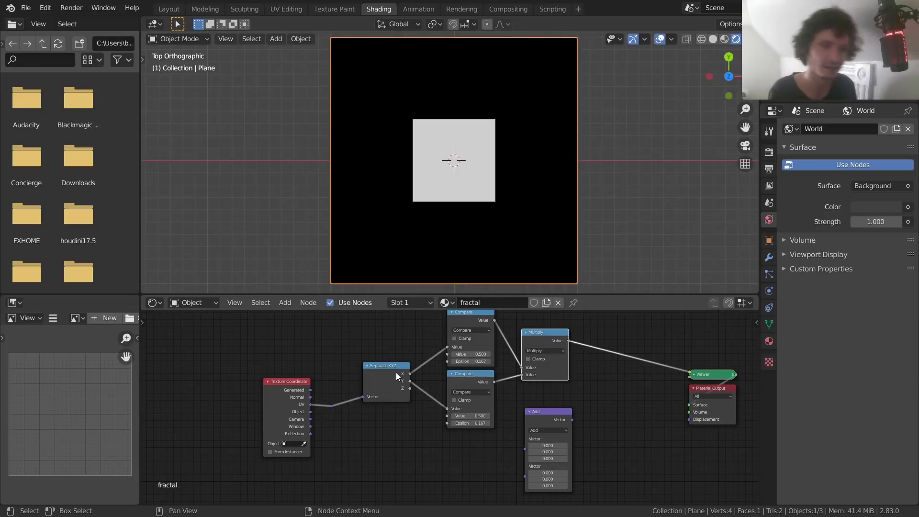
Connect the UV reroute to the Vector Math node's first Vector input and move the node closer to the Material Output.
{"action": "scroll", "coordinate": [345, 409], "scroll_direction": "up", "scroll_amount": 2}
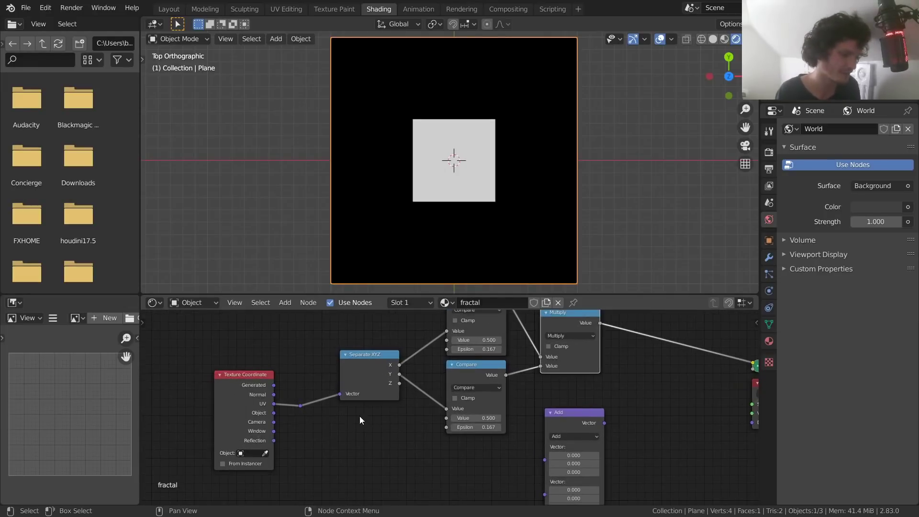
{"action": "middle_click_drag", "start_coordinate": [360, 416], "coordinate": [318, 390]}
{"action": "left_click_drag", "start_coordinate": [263, 381], "coordinate": [507, 435]}
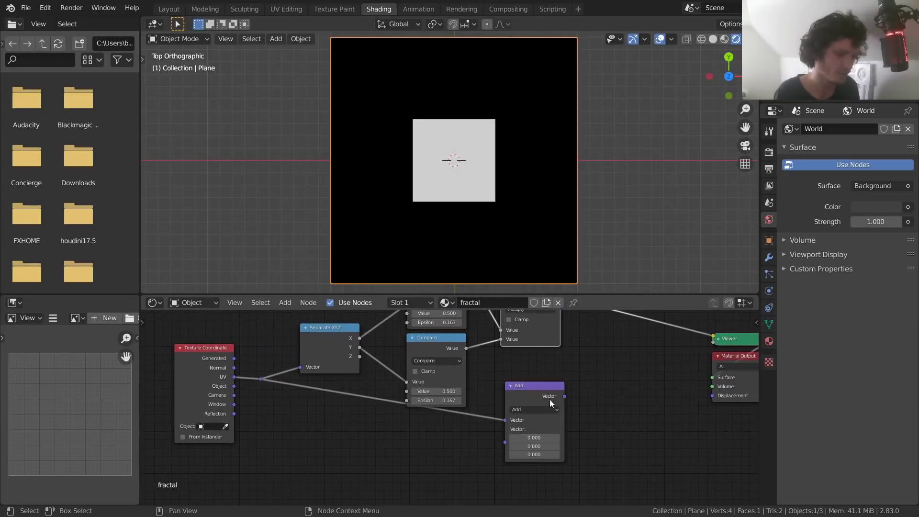
{"action": "middle_click_drag", "start_coordinate": [577, 390], "coordinate": [502, 415]}
{"action": "left_click_drag", "start_coordinate": [483, 414], "coordinate": [586, 386]}
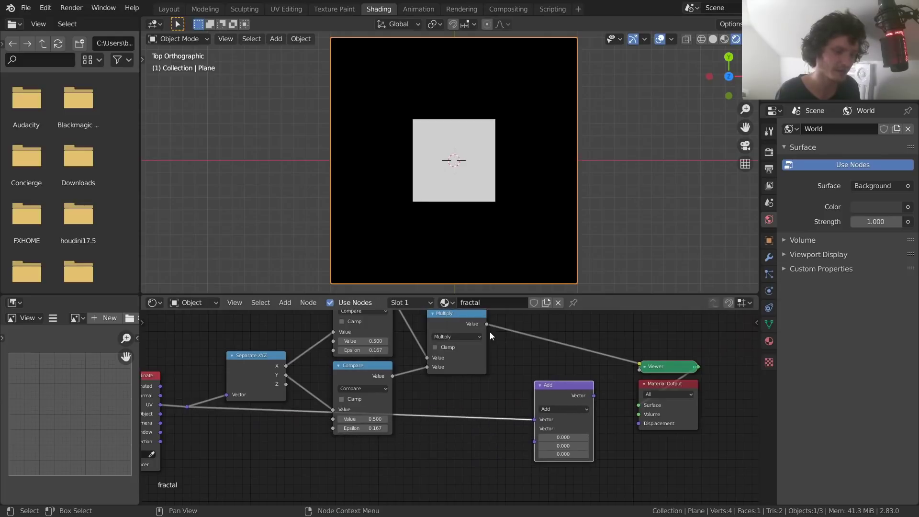
Set the Vector Math node to Subtract, link the Multiply value to its second Vector input, and preview the result.
{"action": "middle_click_drag", "start_coordinate": [489, 332], "coordinate": [483, 361]}
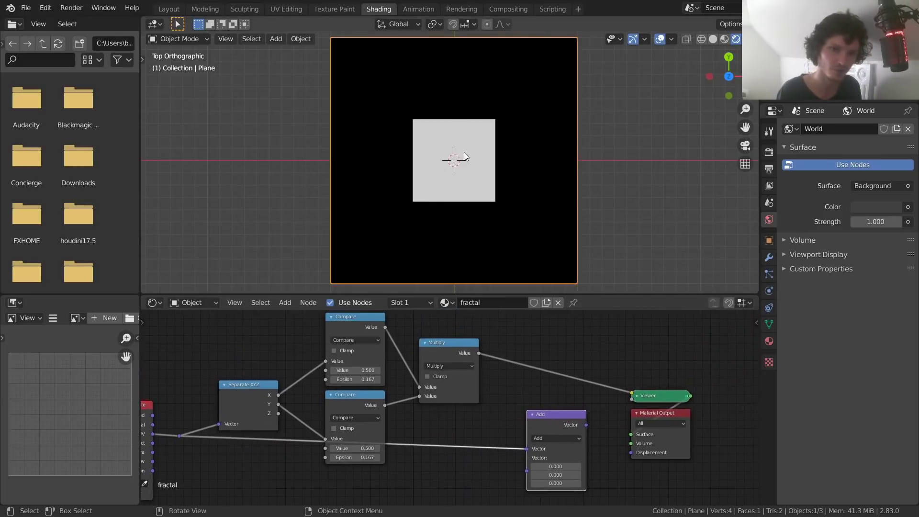
{"action": "left_click", "coordinate": [561, 442]}
{"action": "key", "text": "s"}
{"action": "left_click_drag", "start_coordinate": [481, 354], "coordinate": [527, 471]}
{"action": "left_click", "coordinate": [546, 420], "text": "ctrl+shift"}
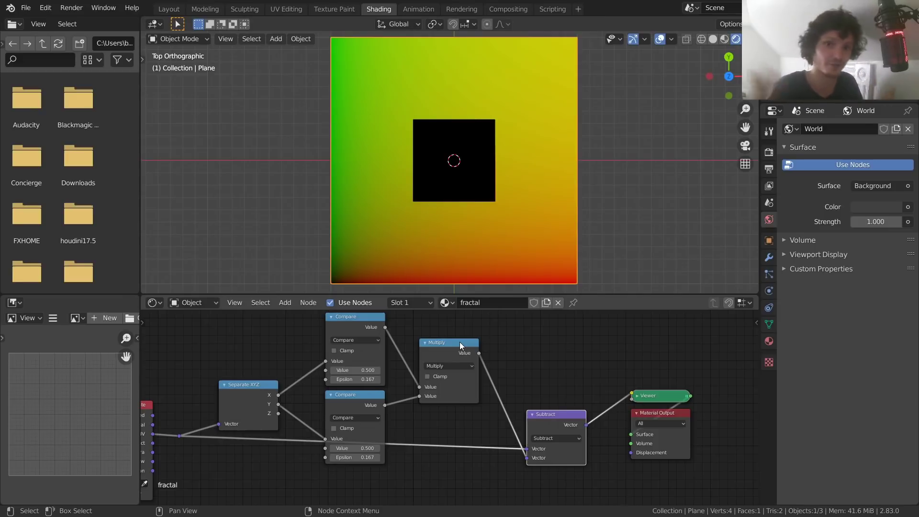
Move the vector Subtract node nearer the math Multiply node, change its operation to Multiply, and preview both nodes.
{"action": "scroll", "coordinate": [504, 400], "scroll_direction": "up", "scroll_amount": 2}
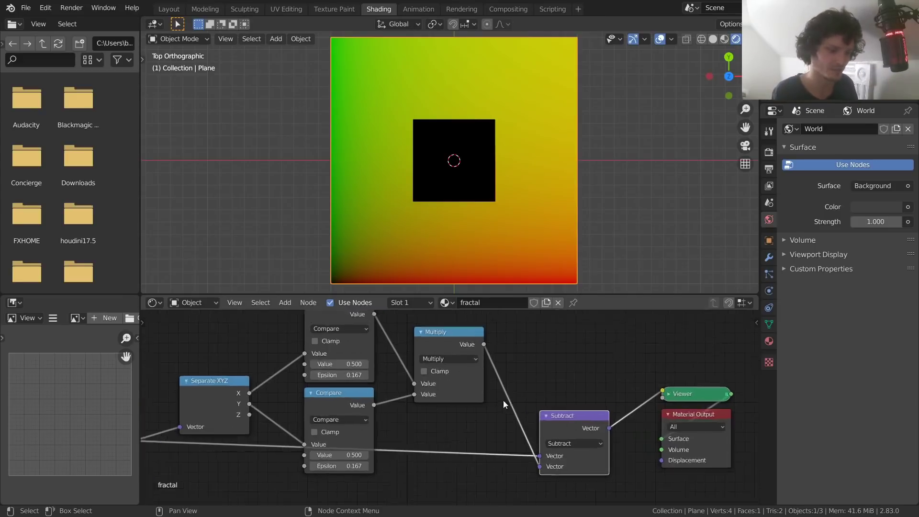
{"action": "left_click_drag", "start_coordinate": [588, 416], "coordinate": [563, 381]}
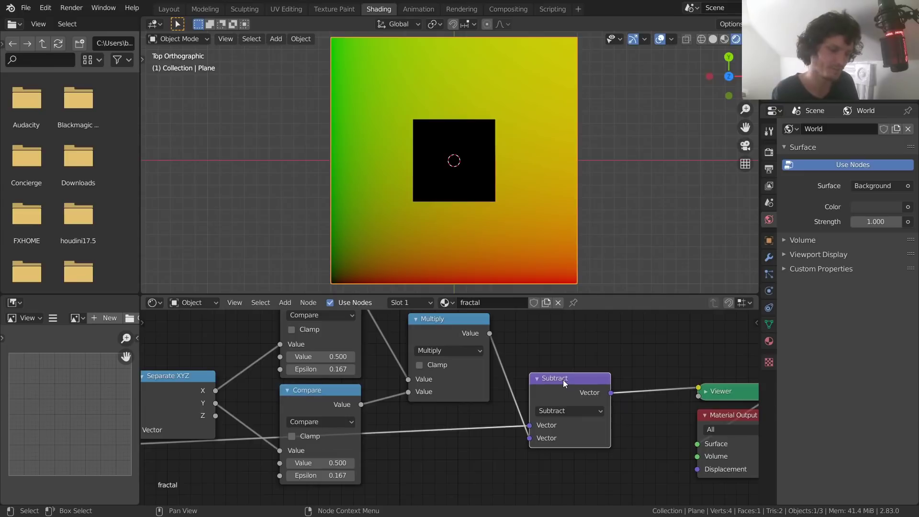
{"action": "left_click", "coordinate": [582, 413]}
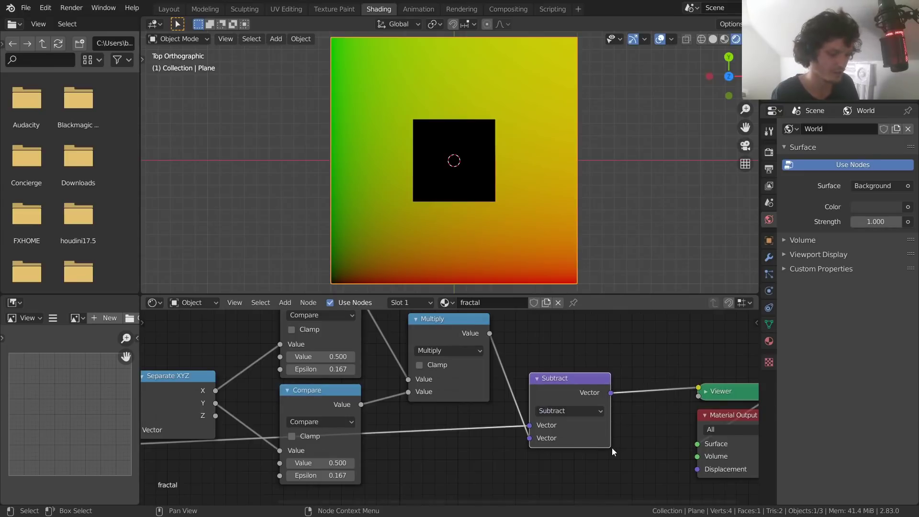
{"action": "left_click", "coordinate": [555, 413]}
{"action": "left_click", "coordinate": [551, 372]}
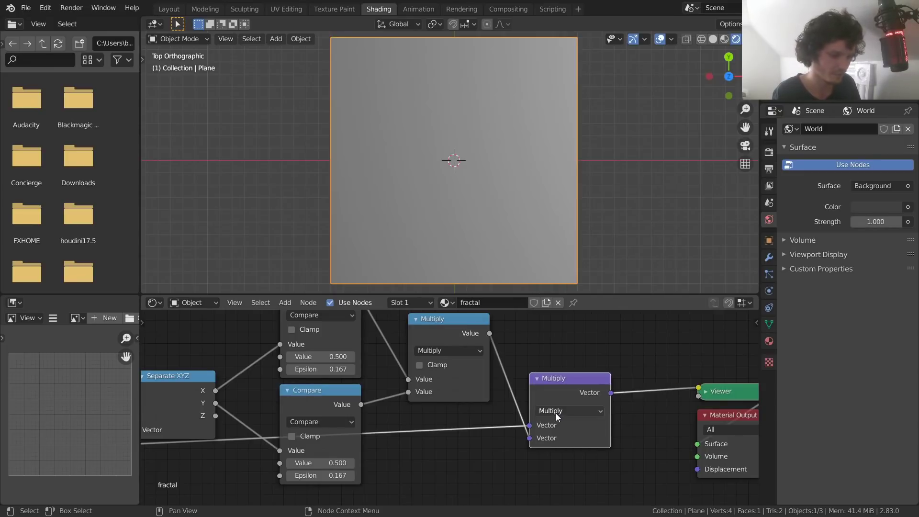
{"action": "left_click_drag", "start_coordinate": [551, 380], "coordinate": [552, 383]}
{"action": "left_click", "coordinate": [462, 326], "text": "ctrl+shift"}
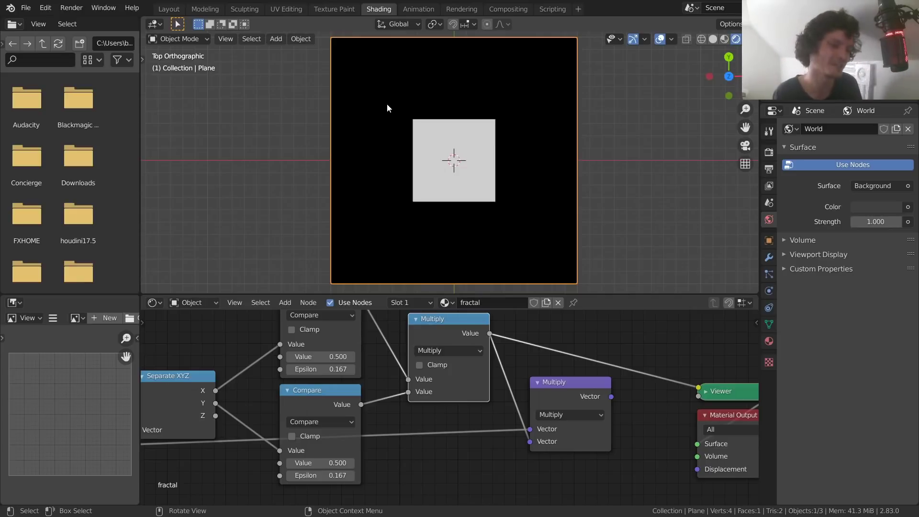
{"action": "left_click", "coordinate": [555, 402], "text": "ctrl+shift"}
Move the vector Multiply, Viewer and Material Output nodes farther from the math Multiply node to make room between them.
{"action": "middle_click_drag", "start_coordinate": [653, 373], "coordinate": [527, 355]}
{"action": "left_click_drag", "start_coordinate": [692, 445], "coordinate": [474, 361]}
{"action": "key", "text": "g"}
{"action": "left_click", "coordinate": [615, 366]}
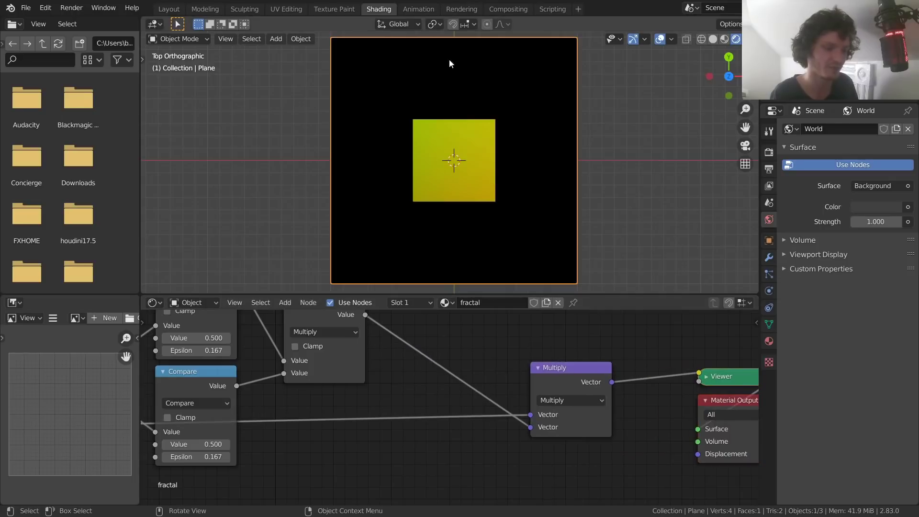
{"action": "middle_click_drag", "start_coordinate": [405, 349], "coordinate": [411, 383]}
{"action": "left_click", "coordinate": [341, 331]}
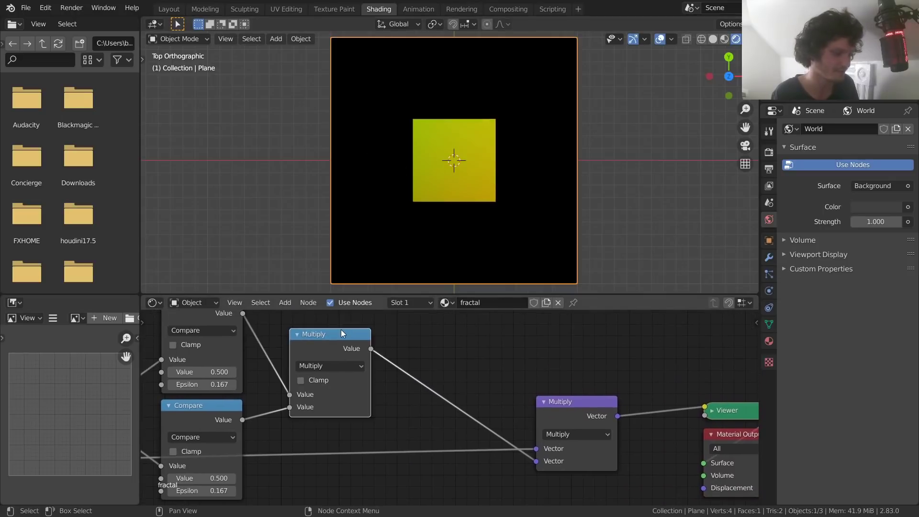
{"action": "key", "text": "shift+d"}
{"action": "left_click", "coordinate": [589, 501]}
{"action": "key", "text": "x"}
Try adding an Invert node above the vector Multiply node, and undo it.
{"action": "middle_click_drag", "start_coordinate": [523, 312], "coordinate": [517, 341]}
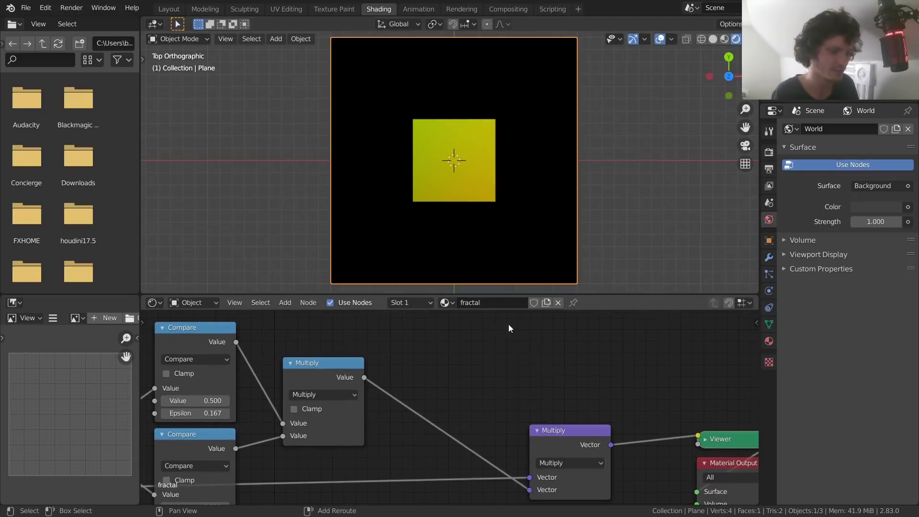
{"action": "key", "text": "shift+a"}
{"action": "left_click", "coordinate": [508, 327]}
{"action": "type", "text": "inv"}
{"action": "key", "text": "Return"}
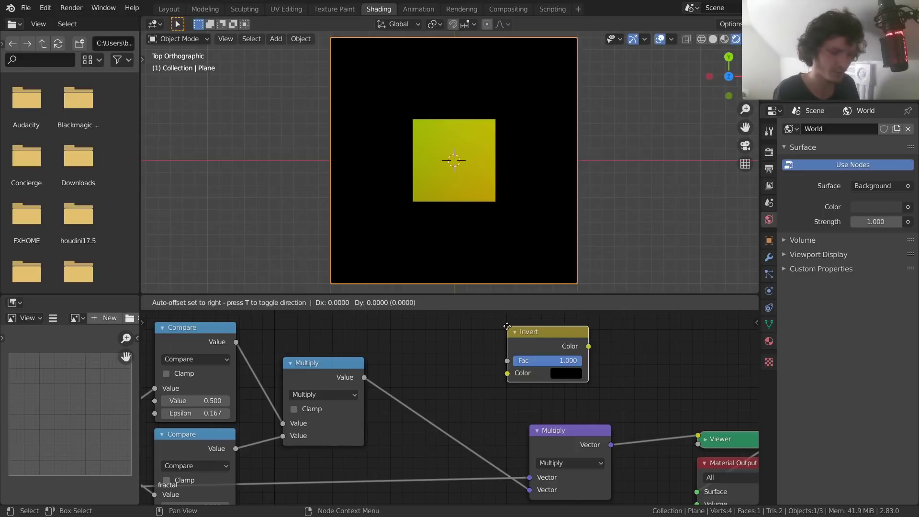
{"action": "key", "text": "ctrl+z"}
Duplicate the math Multiply node and insert the copy on its link to the vector Multiply node.
{"action": "left_click", "coordinate": [326, 371]}
{"action": "key", "text": "shift+d"}
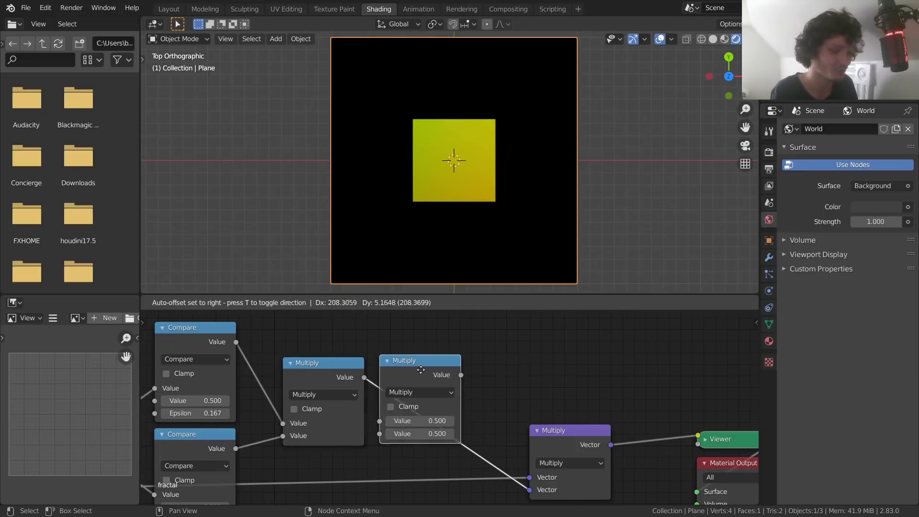
{"action": "left_click", "coordinate": [423, 374]}
Set the inserted math node to Subtract, swap its inputs, and set its first value to 1 to invert the mask.
{"action": "left_click", "coordinate": [436, 396]}
{"action": "left_click", "coordinate": [437, 374]}
{"action": "key", "text": "alt+s"}
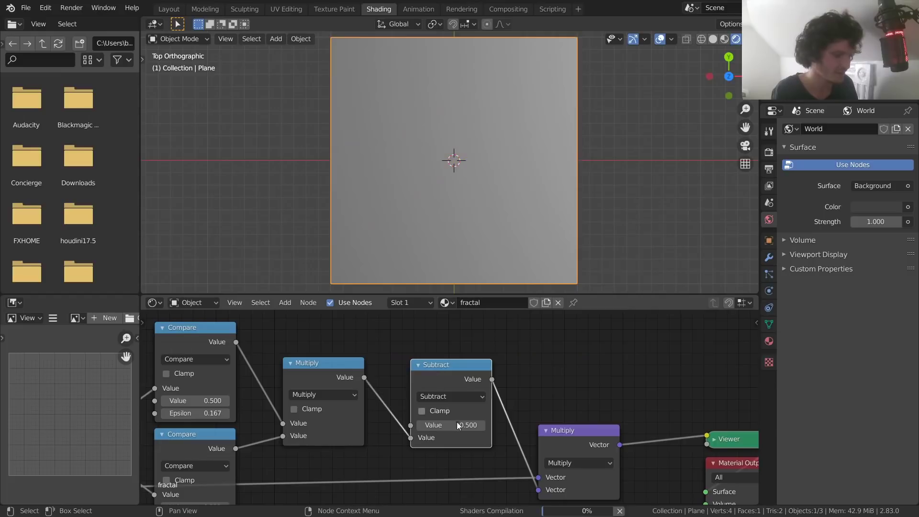
{"action": "double_click", "coordinate": [458, 426]}
{"action": "type", "text": "1"}
{"action": "key", "text": "Return"}
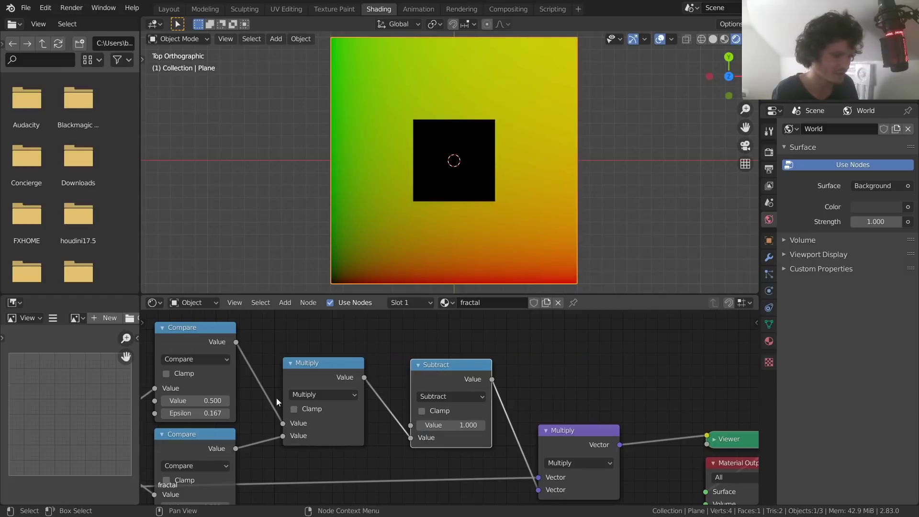
Compare the previews of the math Multiply, Subtract and vector Multiply nodes, ending on the vector Multiply.
{"action": "left_click", "coordinate": [446, 368], "text": "ctrl+shift"}
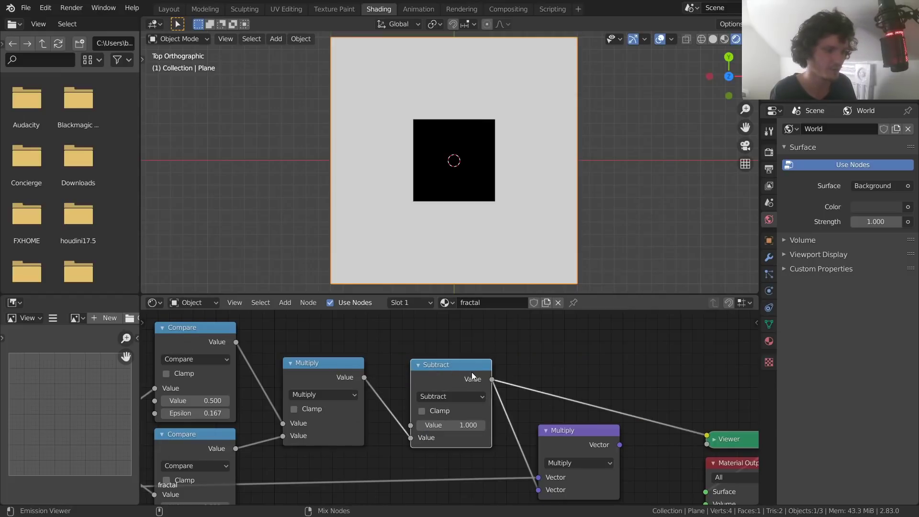
{"action": "left_click", "coordinate": [565, 430], "text": "ctrl+shift"}
{"action": "left_click", "coordinate": [356, 362], "text": "ctrl+shift"}
{"action": "left_click", "coordinate": [467, 368], "text": "ctrl+shift"}
{"action": "left_click", "coordinate": [352, 364], "text": "ctrl+shift"}
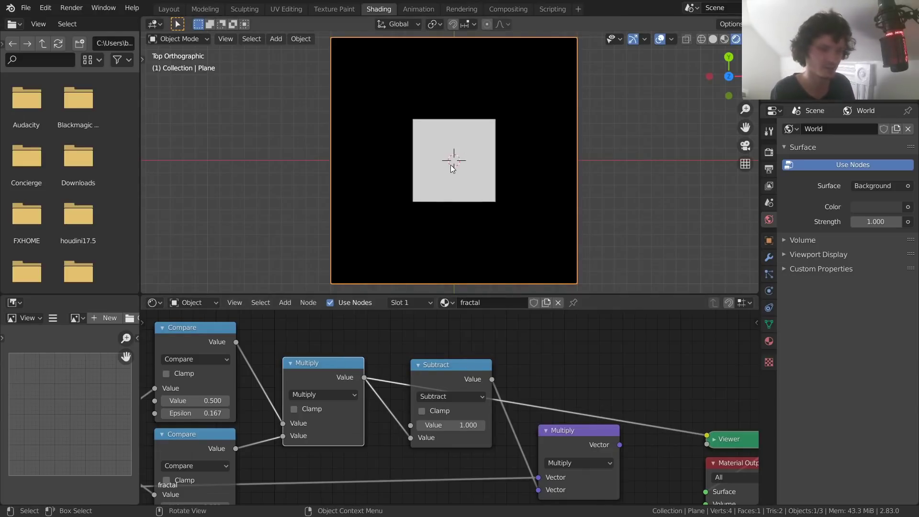
{"action": "left_click", "coordinate": [455, 365], "text": "ctrl+shift"}
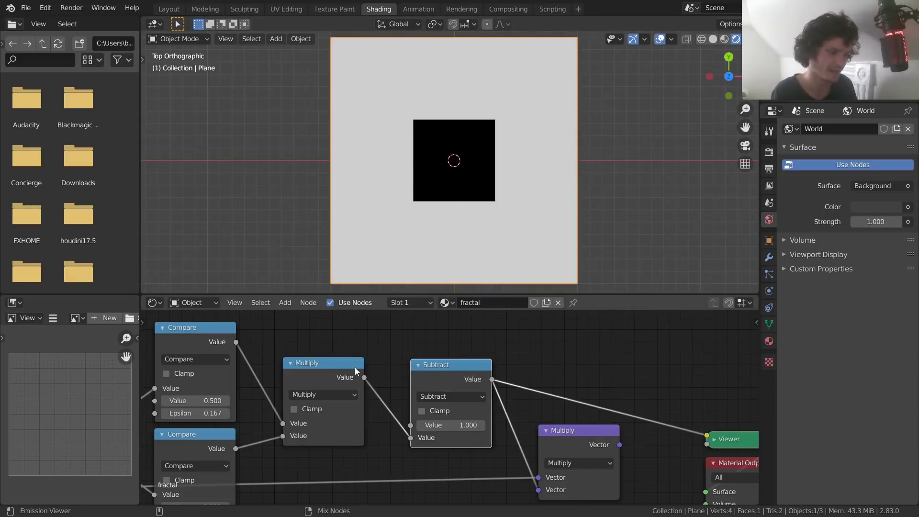
{"action": "left_click", "coordinate": [340, 365], "text": "ctrl+shift"}
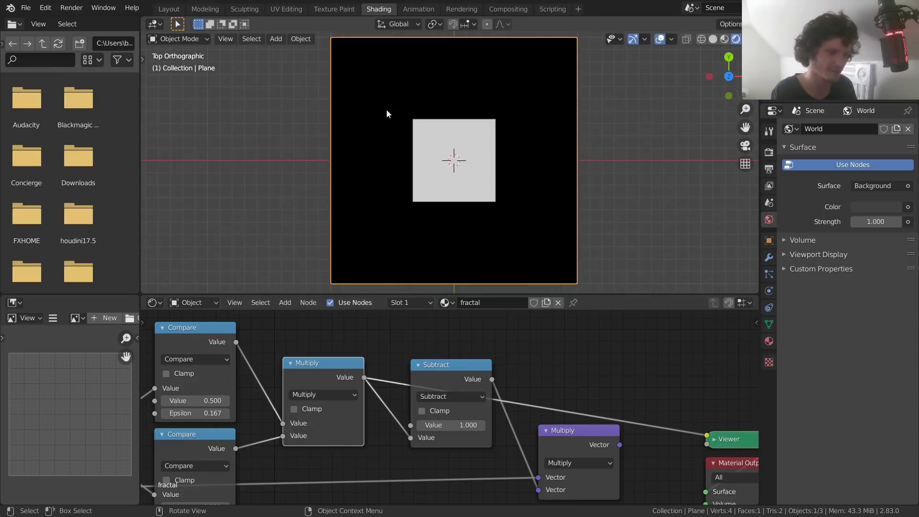
{"action": "left_click", "coordinate": [436, 366], "text": "ctrl+shift"}
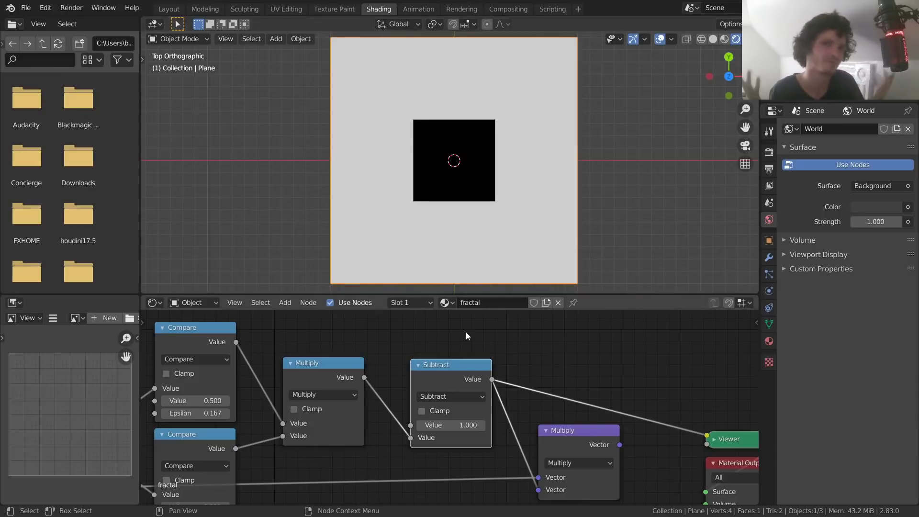
{"action": "left_click", "coordinate": [592, 435], "text": "ctrl+shift"}
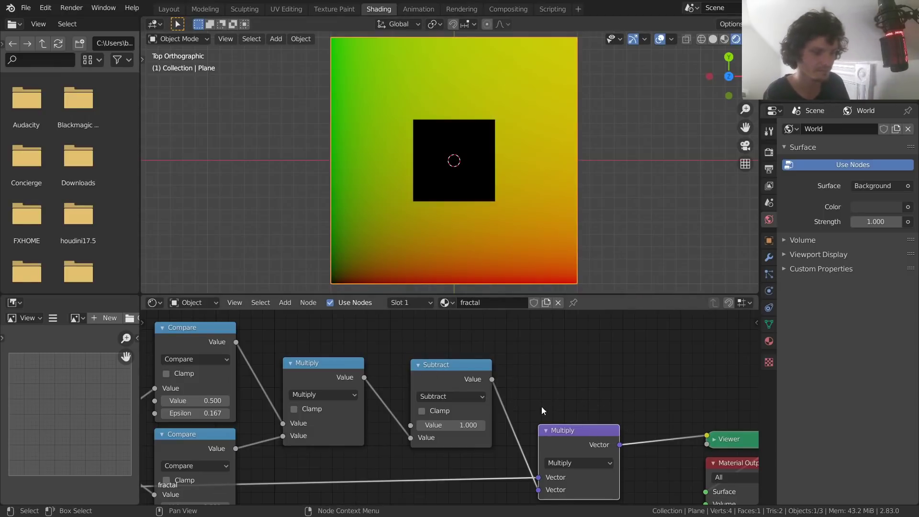
{"action": "scroll", "coordinate": [540, 398], "scroll_direction": "down", "scroll_amount": 1}
{"action": "scroll", "coordinate": [527, 396], "scroll_direction": "down", "scroll_amount": 1}
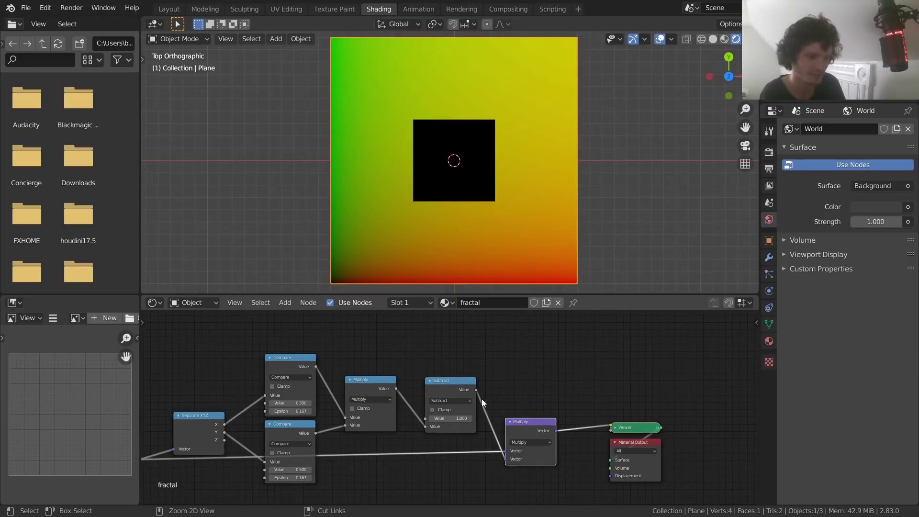
{"action": "key", "text": "ctrl+s"}
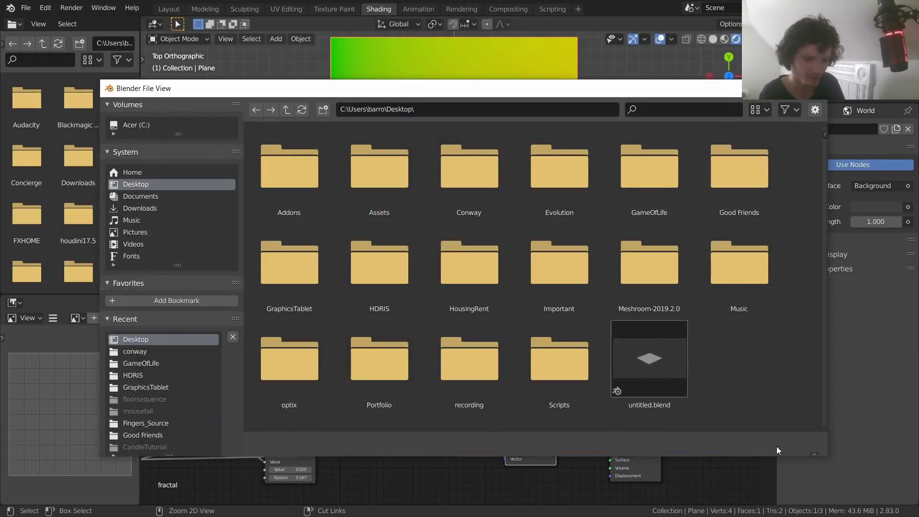
{"action": "left_click", "coordinate": [776, 446]}
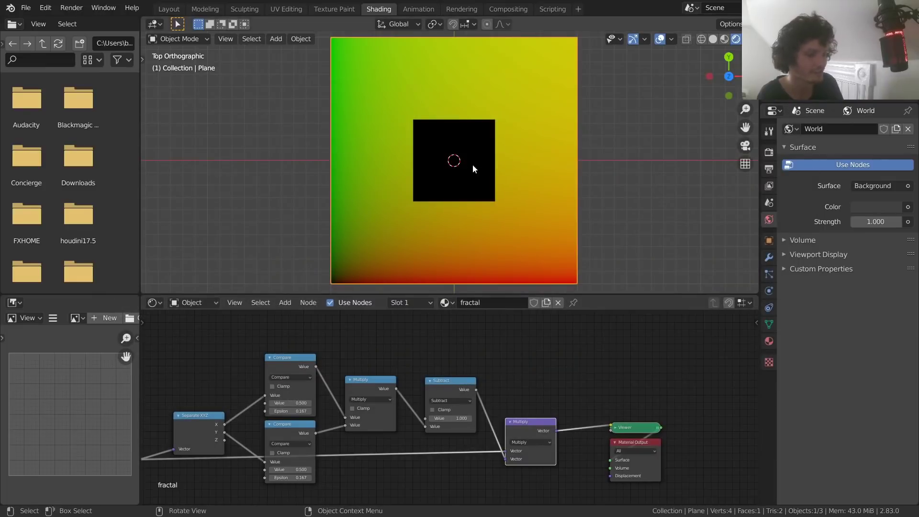
Move the Texture Coordinate node farther away from the Separate XYZ node.
{"action": "scroll", "coordinate": [415, 383], "scroll_direction": "down", "scroll_amount": 2}
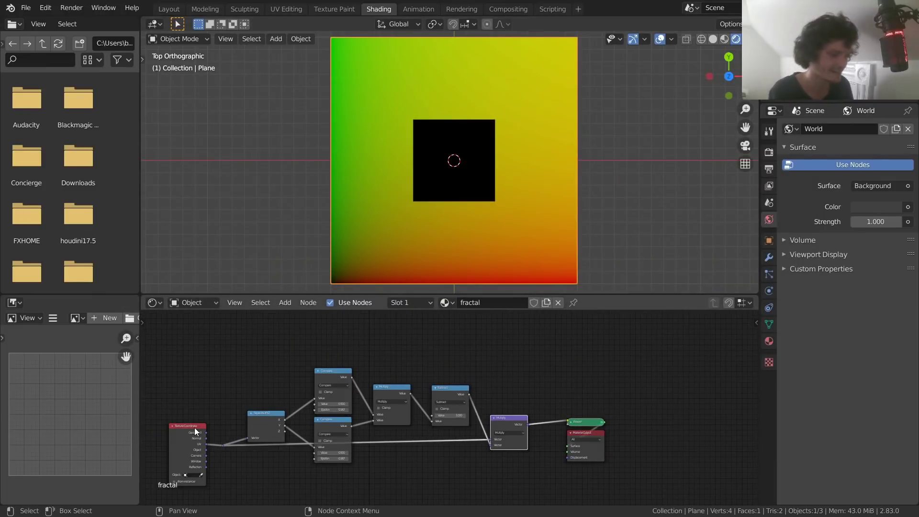
{"action": "left_click_drag", "start_coordinate": [194, 427], "coordinate": [158, 422]}
{"action": "middle_click_drag", "start_coordinate": [303, 418], "coordinate": [338, 392]}
Try grouping the nodes from the UV reroute through the vector Multiply into a node group, and leave the group.
{"action": "left_click_drag", "start_coordinate": [565, 455], "coordinate": [237, 328]}
{"action": "key", "text": "ctrl+g"}
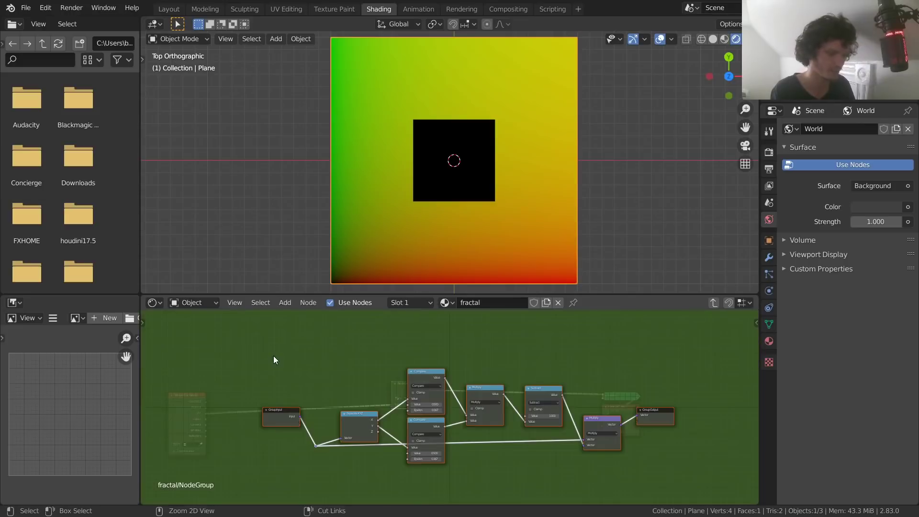
{"action": "left_click", "coordinate": [712, 302]}
Move the node group toward the Texture Coordinate node and insert three duplicates of it in series before the Viewer.
{"action": "left_click_drag", "start_coordinate": [404, 371], "coordinate": [262, 387]}
{"action": "key", "text": "shift+d"}
{"action": "left_click", "coordinate": [322, 381]}
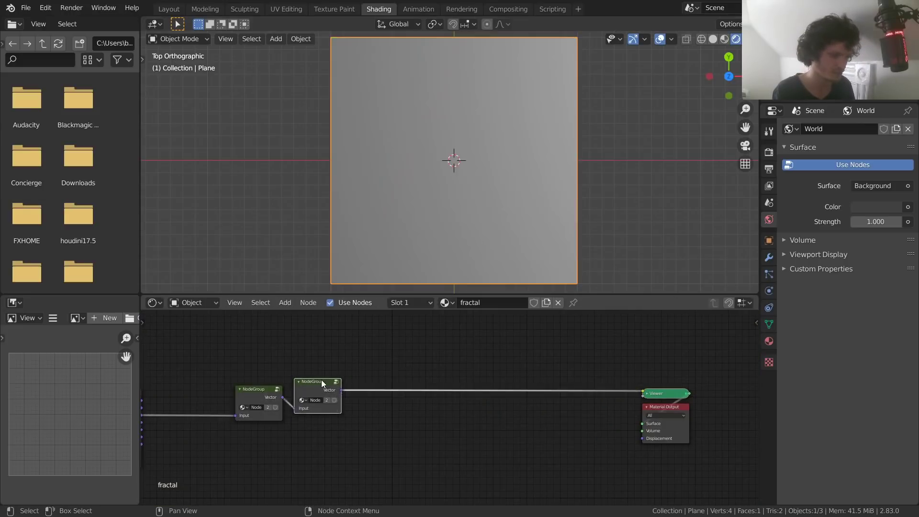
{"action": "key", "text": "shift+d"}
{"action": "left_click", "coordinate": [406, 375]}
{"action": "key", "text": "shift+d"}
{"action": "left_click", "coordinate": [484, 374]}
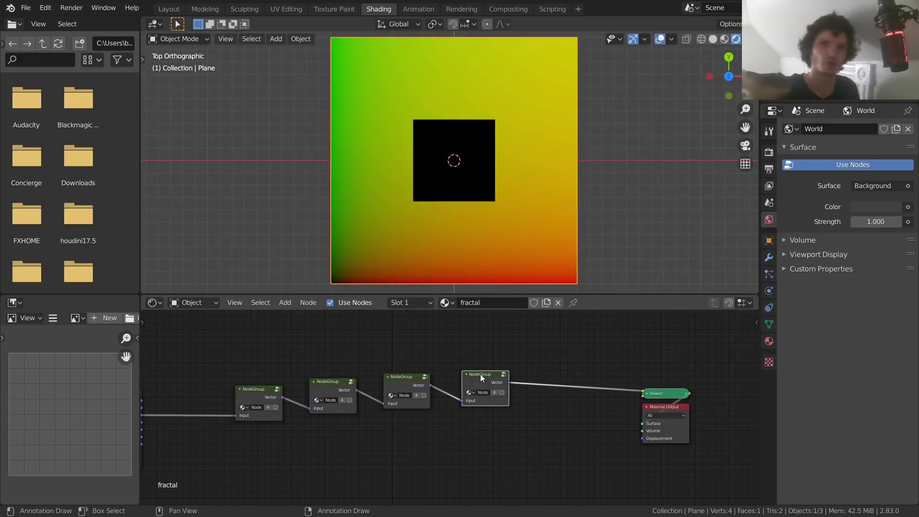
Undo the duplicated node groups and the grouping to restore the individual mask nodes.
{"action": "key", "text": "ctrl+z"}
{"action": "key", "text": "ctrl+z"}
{"action": "key", "text": "ctrl+z"}
{"action": "key", "text": "ctrl+z"}
{"action": "key", "text": "ctrl+z"}
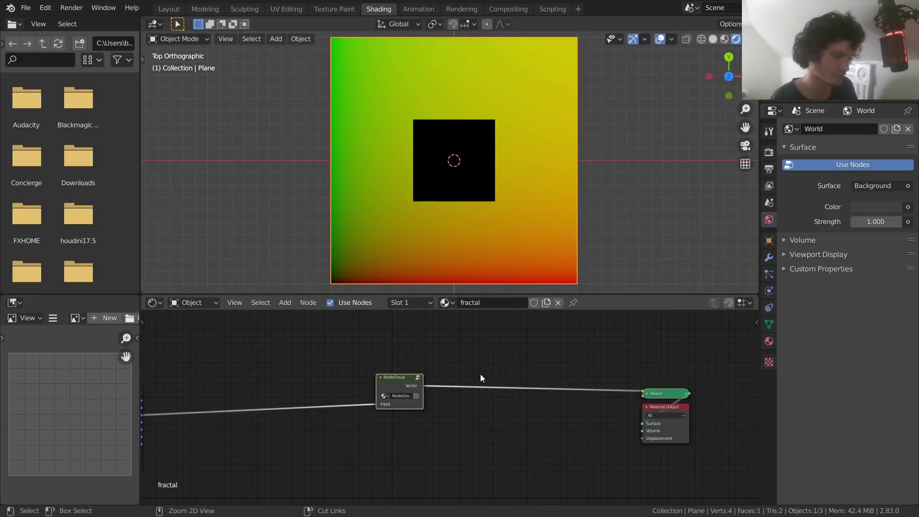
{"action": "key", "text": "ctrl+z"}
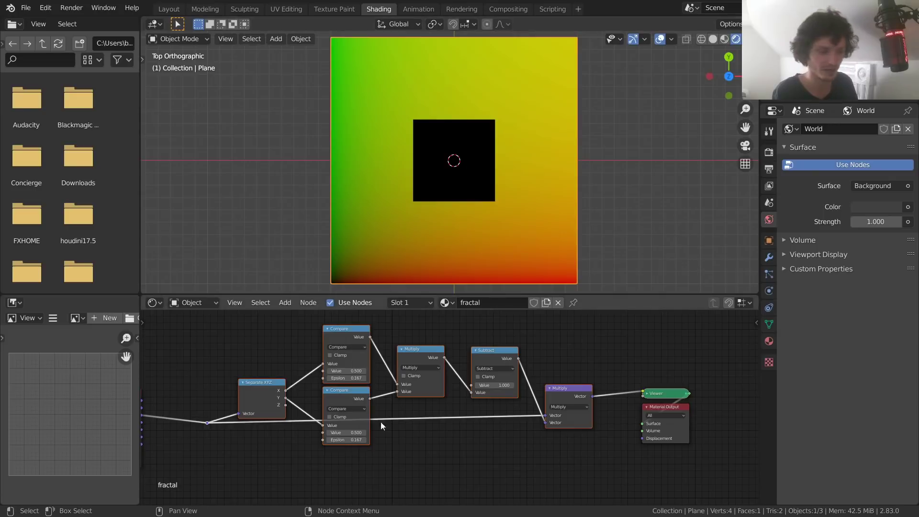
Reposition the vector Multiply, Texture Coordinate and UV reroute nodes, leaving more room between the reroute and Separate XYZ.
{"action": "middle_click_drag", "start_coordinate": [319, 404], "coordinate": [441, 371]}
{"action": "left_click_drag", "start_coordinate": [331, 392], "coordinate": [330, 392]}
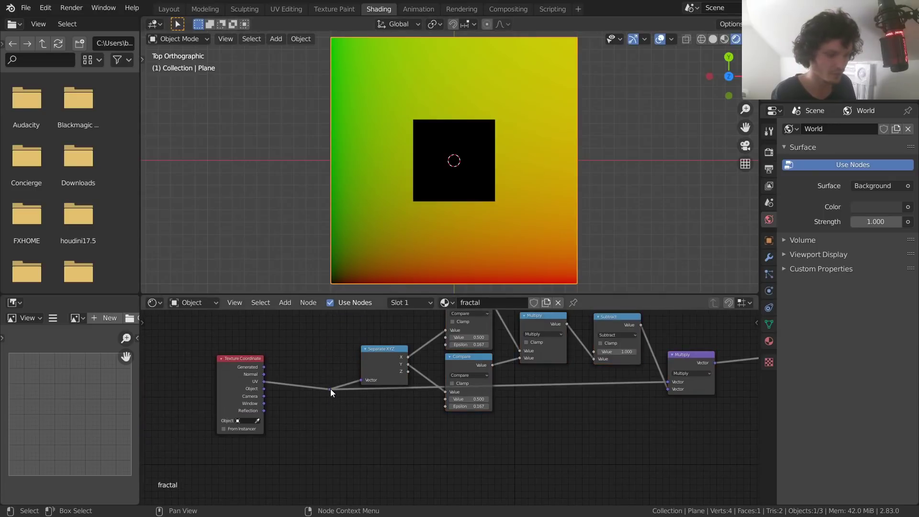
{"action": "left_click_drag", "start_coordinate": [684, 356], "coordinate": [679, 353]}
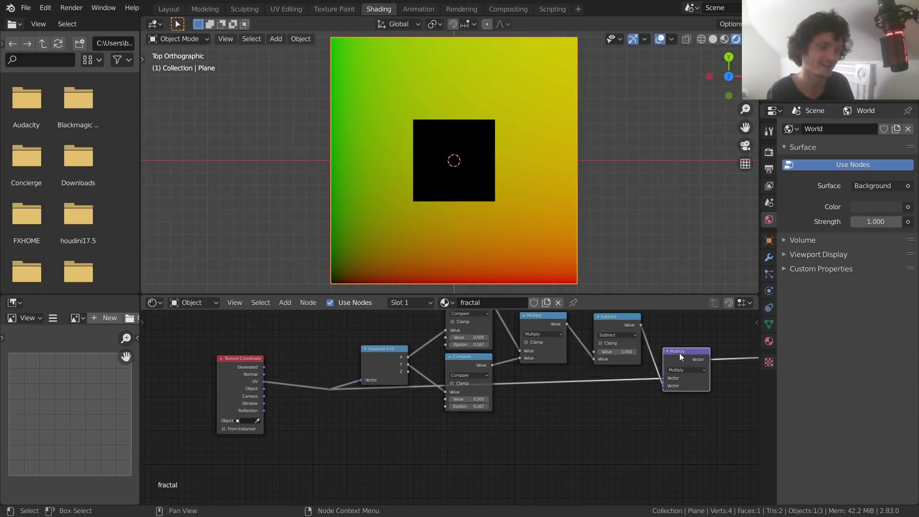
{"action": "middle_click_drag", "start_coordinate": [276, 382], "coordinate": [328, 354]}
{"action": "left_click_drag", "start_coordinate": [287, 339], "coordinate": [265, 347]}
{"action": "mouse_move", "coordinate": [353, 394]}
{"action": "left_mouse_down"}
{"action": "mouse_move", "coordinate": [389, 358]}
{"action": "mouse_move", "coordinate": [343, 398]}
{"action": "left_mouse_up"}
{"action": "key", "text": "g"}
Add a Vector Math node on the link from the UV reroute to the vector Multiply node.
{"action": "key", "text": "shift+a"}
{"action": "left_click", "coordinate": [344, 338]}
{"action": "type", "text": "vect"}
{"action": "left_click", "coordinate": [378, 405]}
{"action": "left_click", "coordinate": [391, 381]}
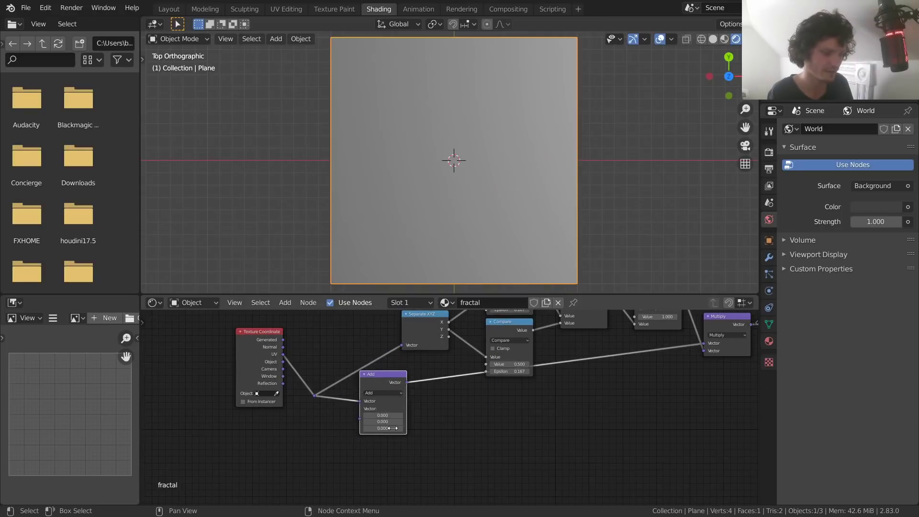
Try an X value of 2.520 in the Add node's second vector, and undo the change.
{"action": "scroll", "coordinate": [414, 419], "scroll_direction": "up", "scroll_amount": 3}
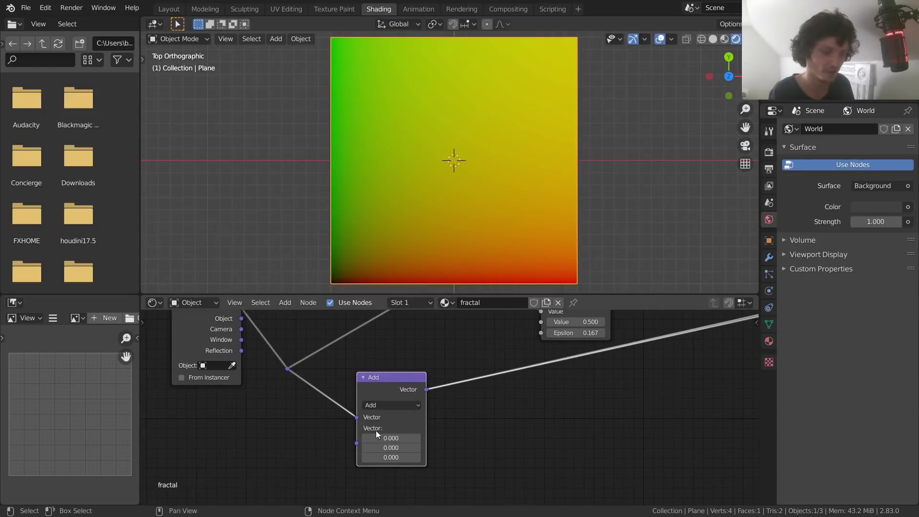
{"action": "left_click_drag", "start_coordinate": [391, 438], "coordinate": [471, 438]}
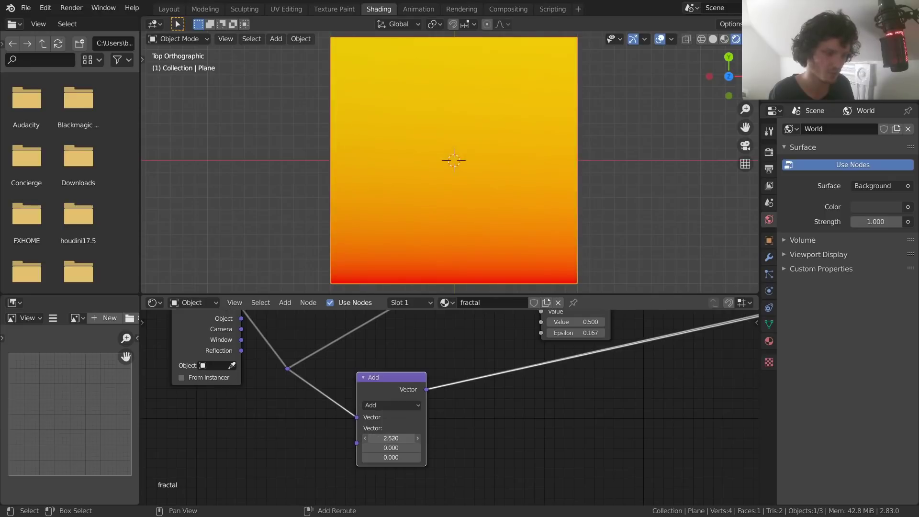
{"action": "key", "text": "ctrl+z"}
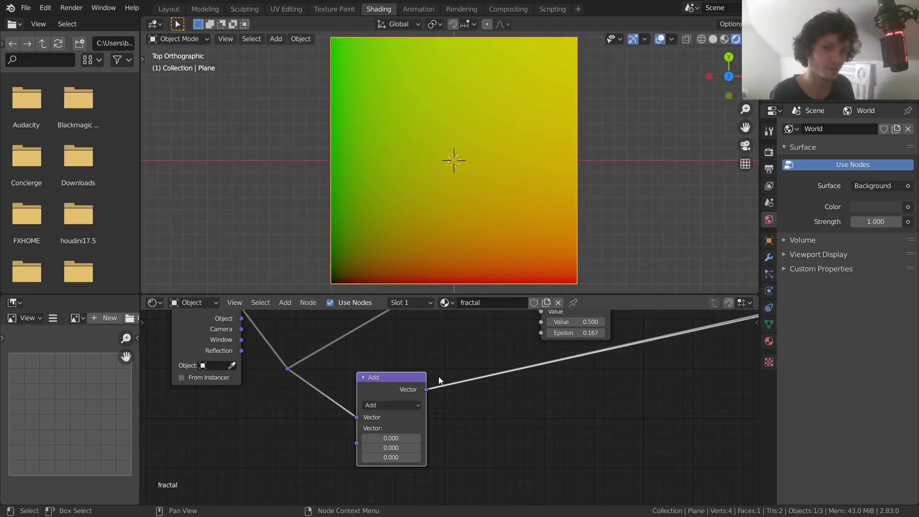
Change the Add vector node on the lower UV branch to the Scale operation and set its scale to 3.
{"action": "left_click", "coordinate": [388, 405]}
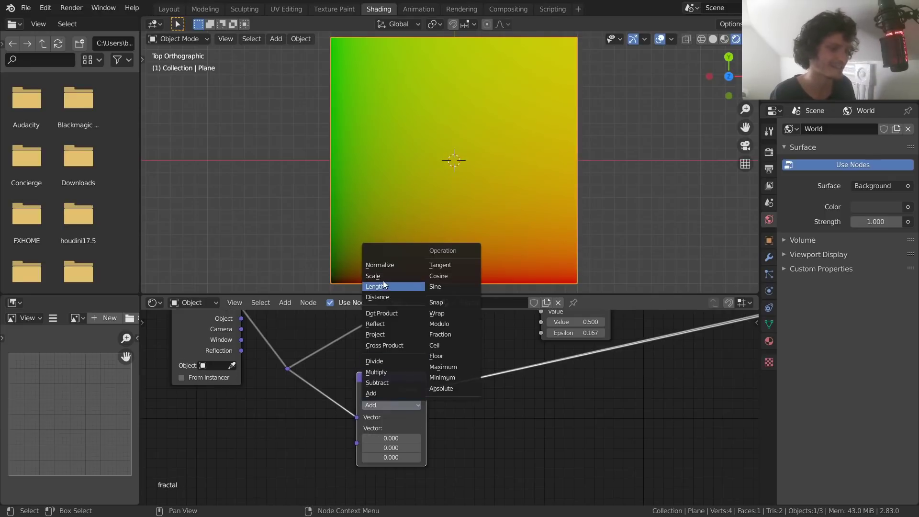
{"action": "left_click", "coordinate": [383, 280]}
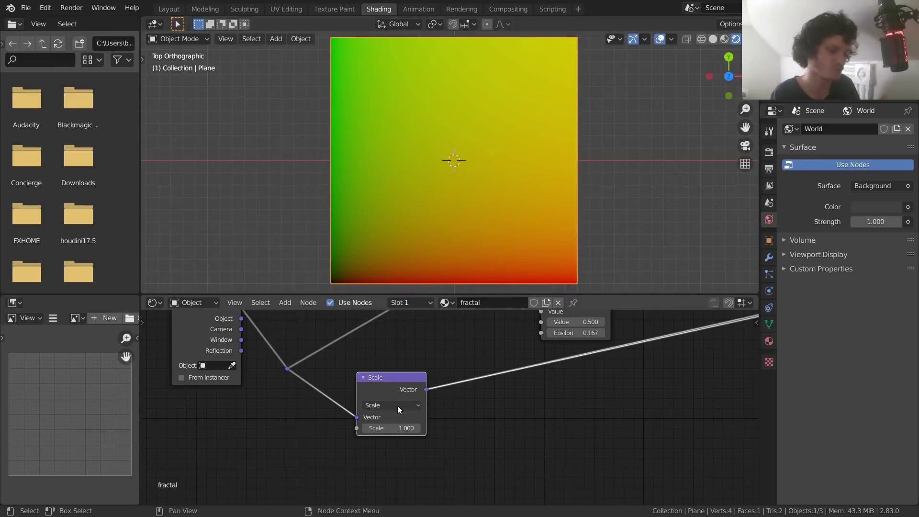
{"action": "left_click_drag", "start_coordinate": [395, 428], "coordinate": [422, 428]}
{"action": "mouse_move", "coordinate": [442, 429]}
{"action": "left_mouse_down"}
{"action": "mouse_move", "coordinate": [394, 430]}
{"action": "mouse_move", "coordinate": [428, 430]}
{"action": "left_mouse_up"}
{"action": "key", "text": "ctrl+z"}
{"action": "left_click", "coordinate": [403, 429]}
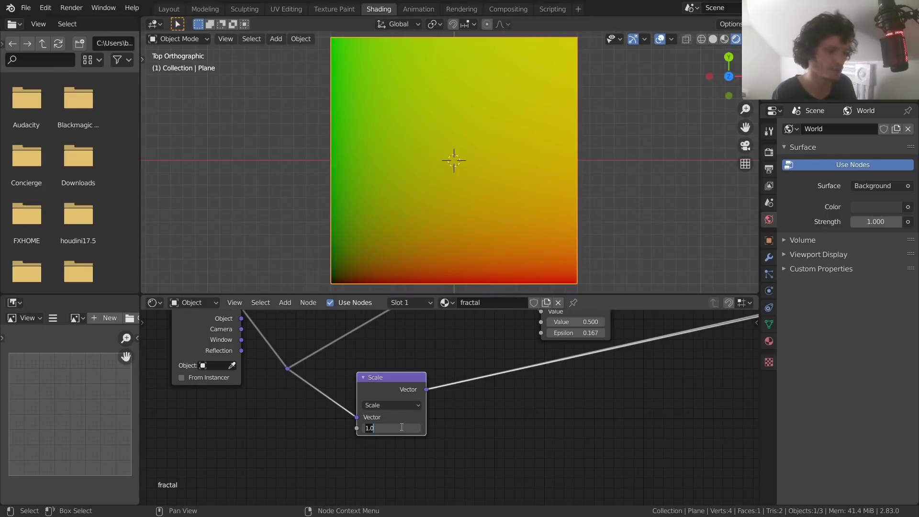
{"action": "key", "text": "Return"}
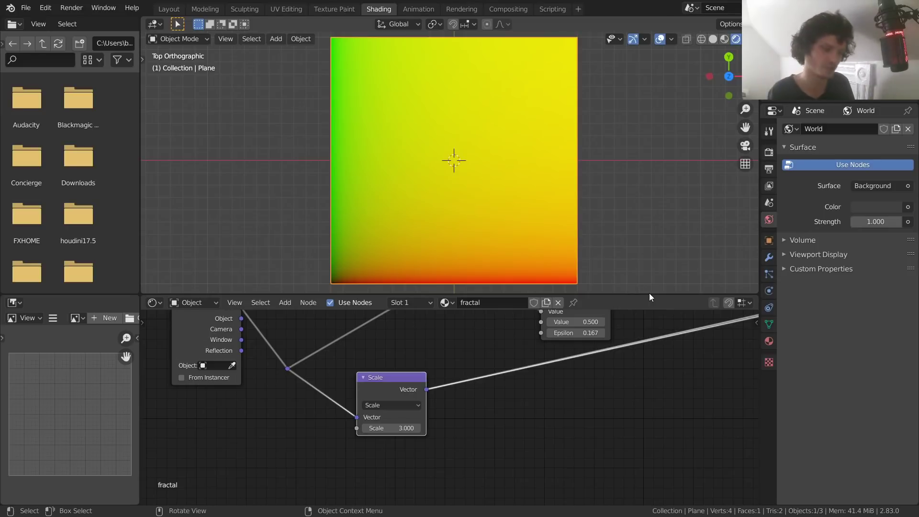
Duplicate the Scale node, insert the copy right behind it, and change the copy's operation to Fraction.
{"action": "key", "text": "shift+d"}
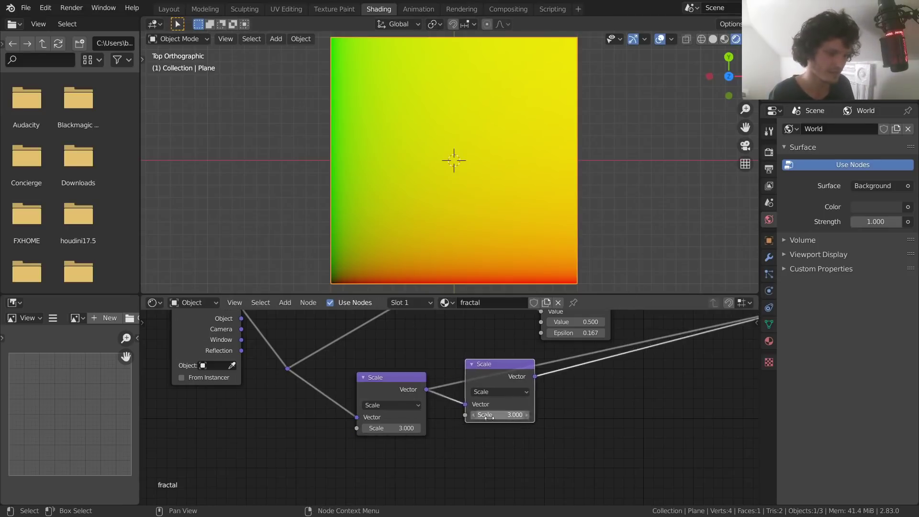
{"action": "left_click", "coordinate": [516, 405]}
{"action": "left_click", "coordinate": [507, 425]}
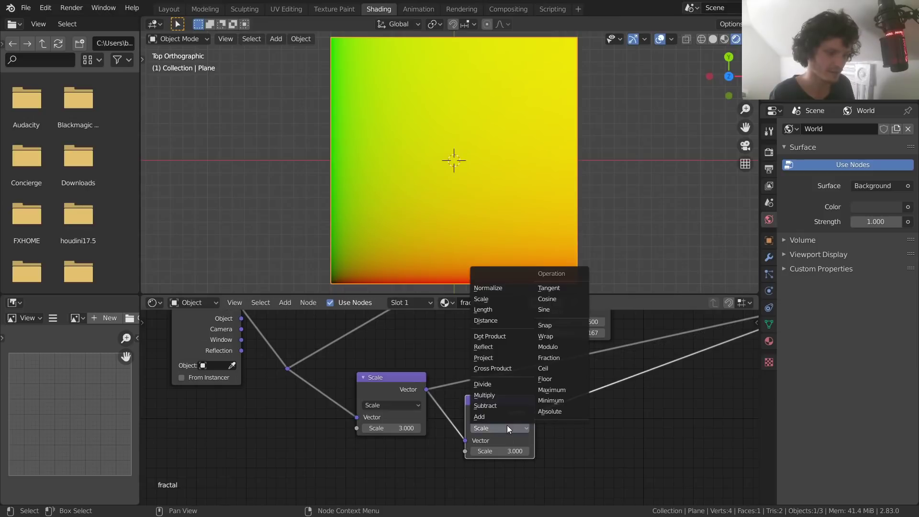
{"action": "left_click", "coordinate": [547, 359]}
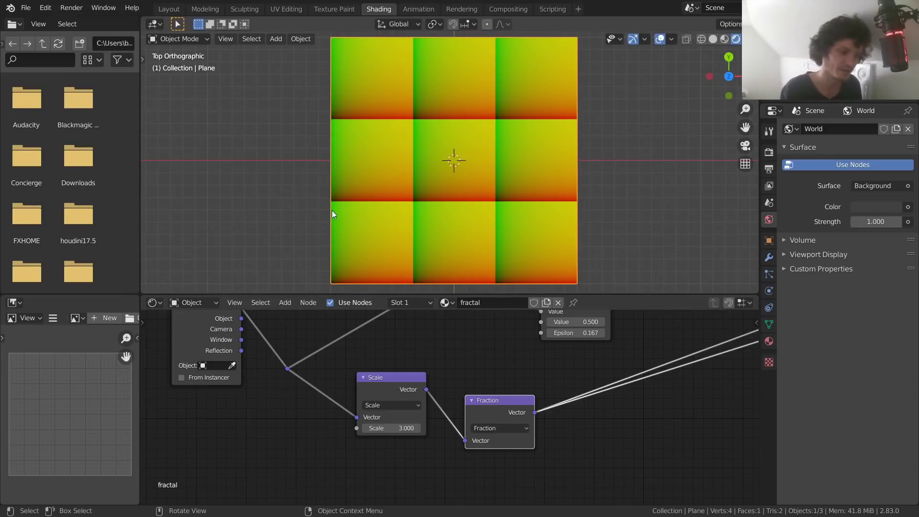
Collapse the Scale node, and preview the Scale output followed by the Fraction output on the plane.
{"action": "left_click", "coordinate": [363, 377]}
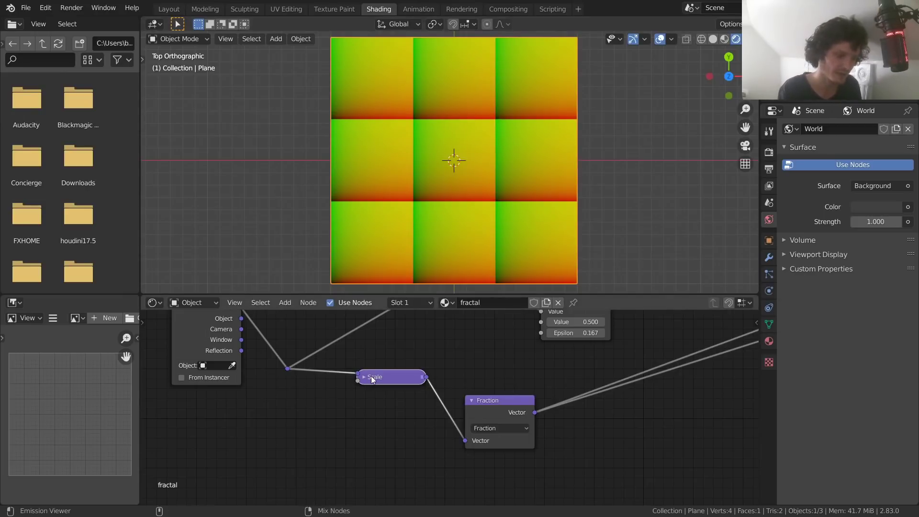
{"action": "left_click", "coordinate": [372, 378], "text": "ctrl+shift"}
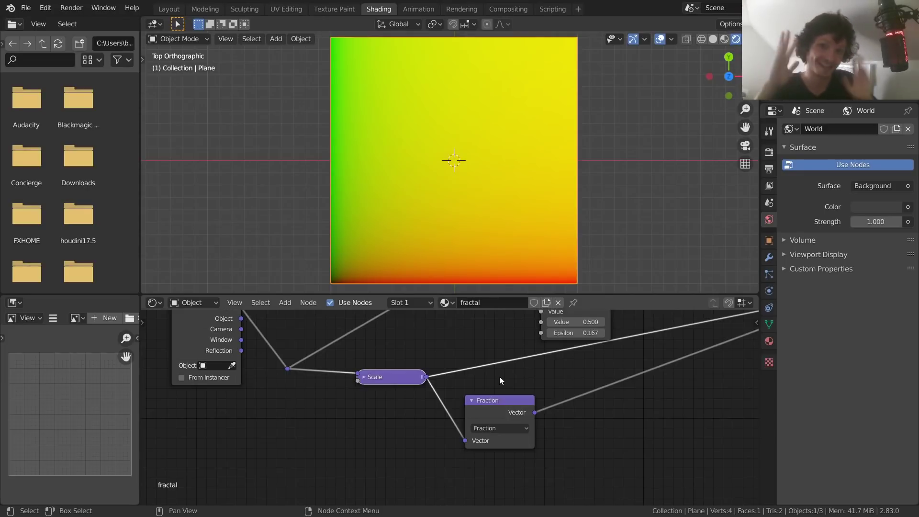
{"action": "left_click", "coordinate": [513, 403], "text": "ctrl+shift"}
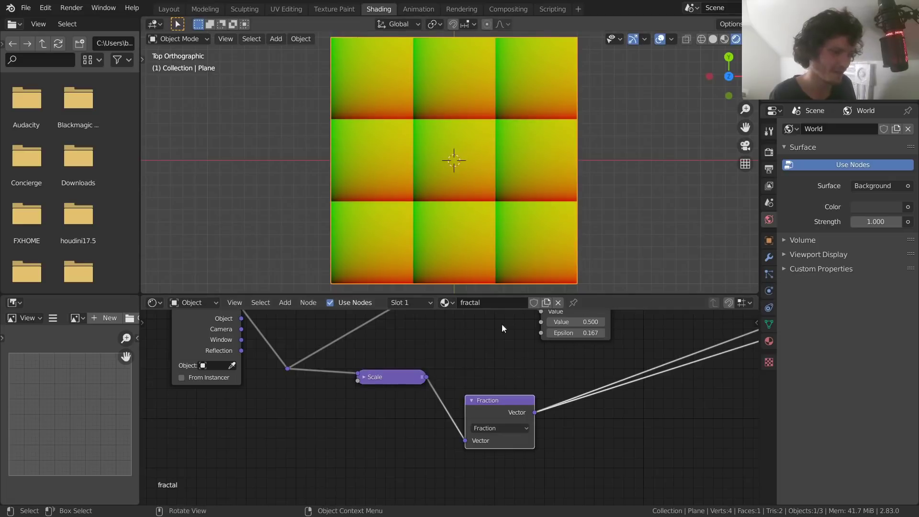
Preview the output of the final vector Multiply node on the plane.
{"action": "scroll", "coordinate": [558, 378], "scroll_direction": "down", "scroll_amount": 3}
{"action": "middle_click_drag", "start_coordinate": [531, 365], "coordinate": [512, 366]}
{"action": "middle_click_drag", "start_coordinate": [496, 400], "coordinate": [433, 415]}
{"action": "left_click_drag", "start_coordinate": [631, 340], "coordinate": [630, 323]}
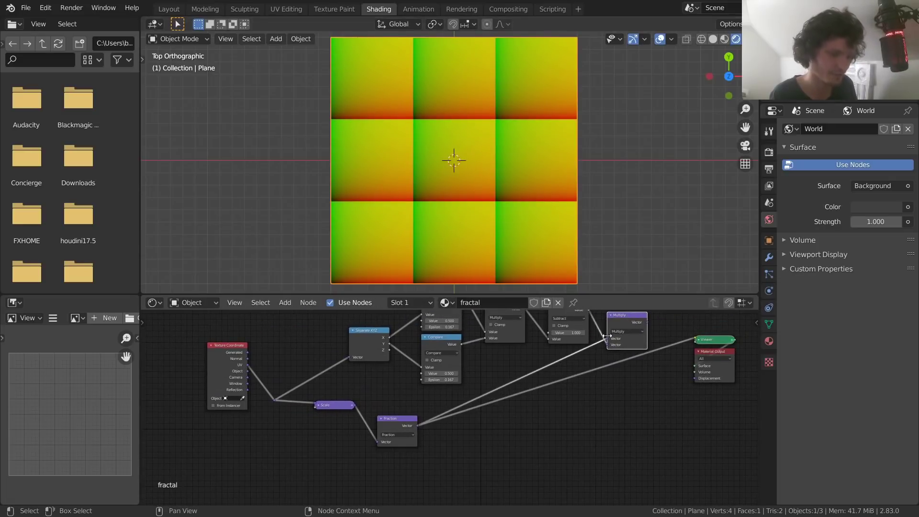
{"action": "left_click", "coordinate": [630, 319], "text": "ctrl+shift"}
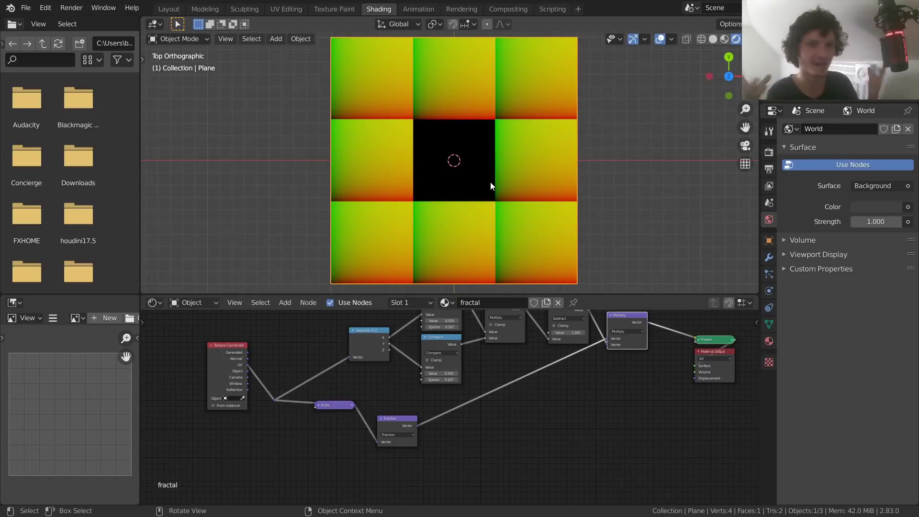
Try feeding the reroute from the Generated output instead of UV, and move the Texture Coordinate node farther from the reroute.
{"action": "scroll", "coordinate": [413, 379], "scroll_direction": "up", "scroll_amount": 3}
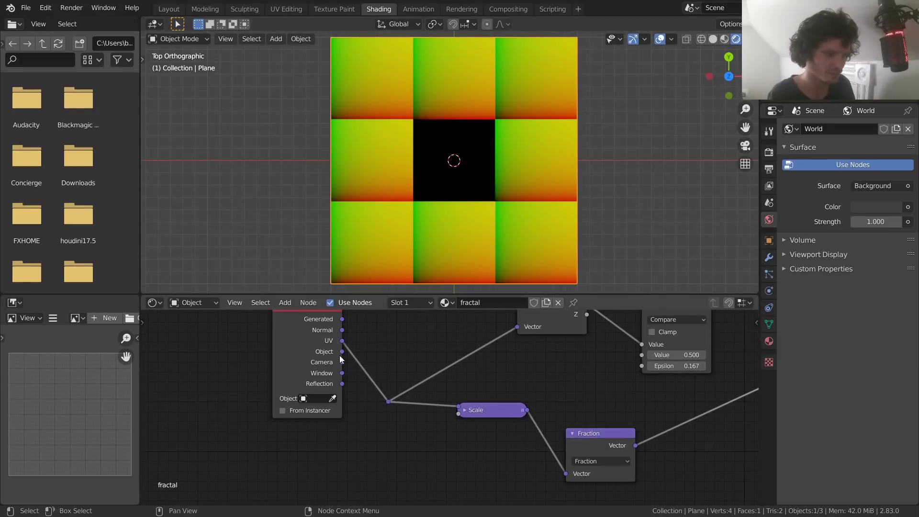
{"action": "middle_click_drag", "start_coordinate": [339, 357], "coordinate": [343, 369]}
{"action": "left_click_drag", "start_coordinate": [346, 333], "coordinate": [398, 412]}
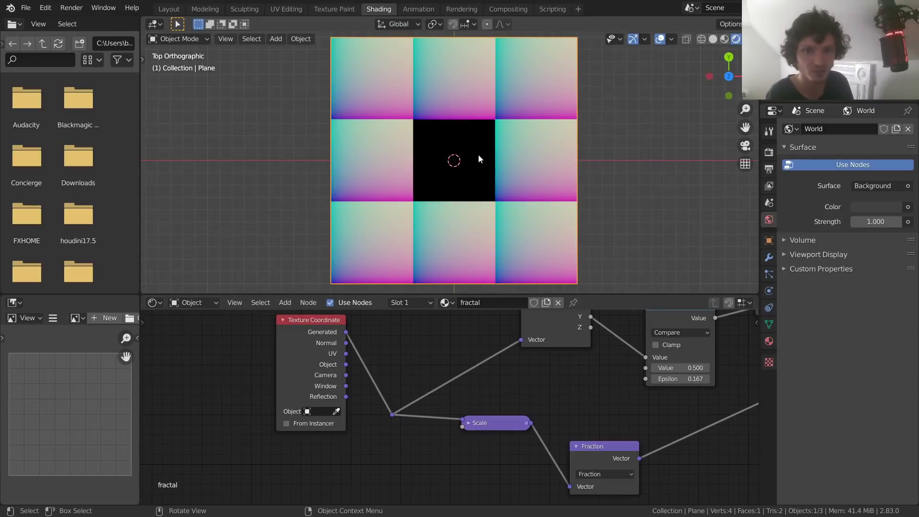
{"action": "left_click_drag", "start_coordinate": [328, 331], "coordinate": [274, 338]}
Insert a copy of the Scale node between the Texture Coordinate node and the reroute, and change its operation to Subtract.
{"action": "left_click", "coordinate": [492, 424]}
{"action": "key", "text": "shift+d"}
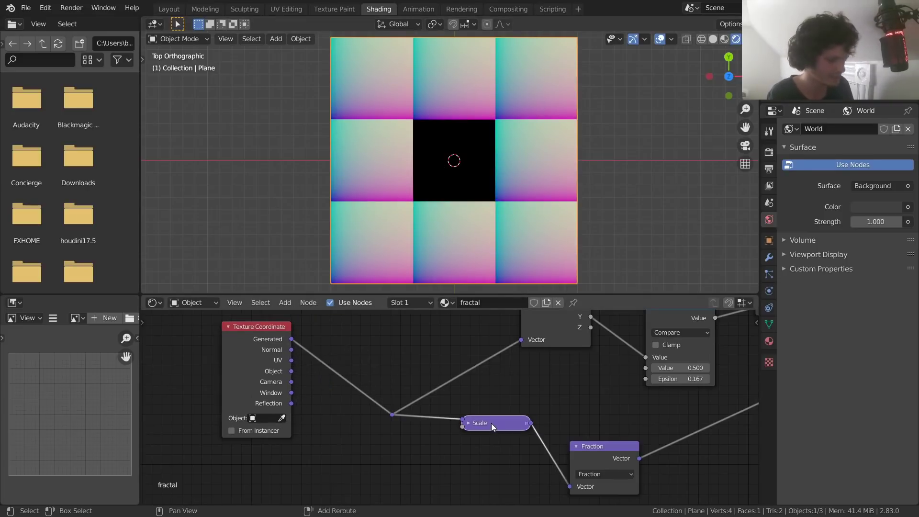
{"action": "left_click", "coordinate": [348, 367]}
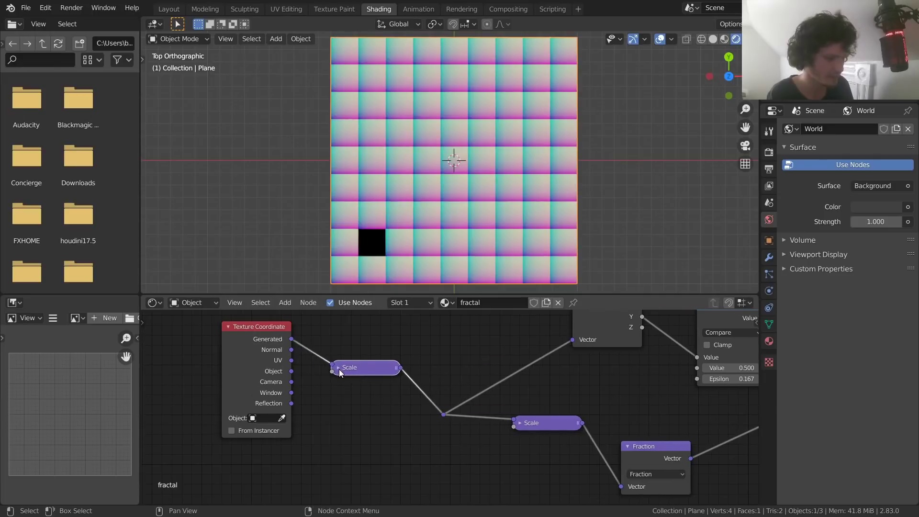
{"action": "left_click", "coordinate": [339, 369]}
{"action": "left_click", "coordinate": [354, 392]}
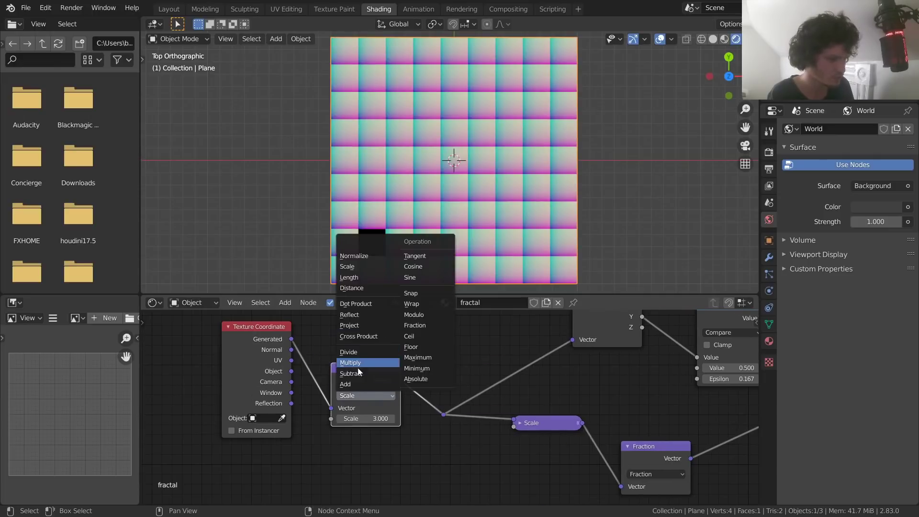
{"action": "left_click", "coordinate": [354, 374]}
Try a Z value of 0.25 in the Subtract node, and delete the node while keeping the link connected.
{"action": "mouse_move", "coordinate": [368, 438]}
{"action": "left_mouse_down"}
{"action": "mouse_move", "coordinate": [382, 438]}
{"action": "mouse_move", "coordinate": [361, 443]}
{"action": "left_mouse_up"}
{"action": "key", "text": "ctrl+z"}
{"action": "left_click", "coordinate": [361, 445]}
{"action": "type", "text": "0.21"}
{"action": "key", "text": "BackSpace"}
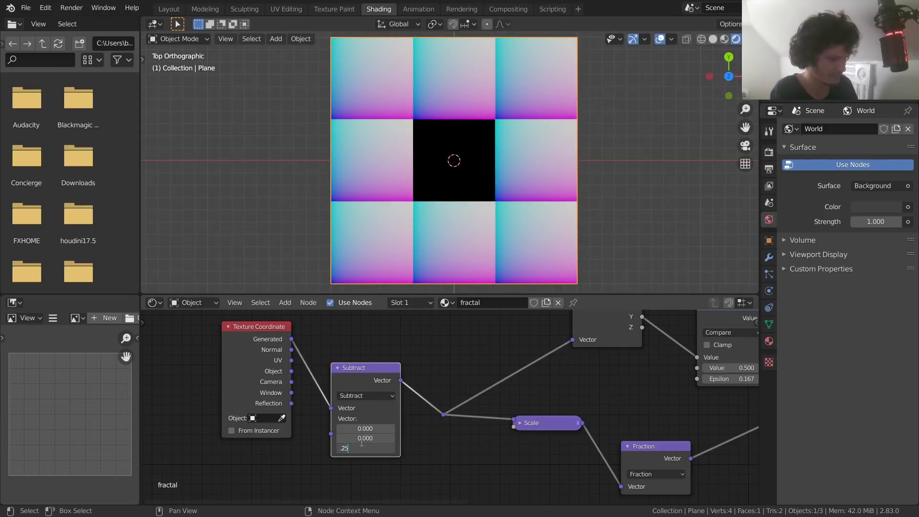
{"action": "key", "text": "Return"}
{"action": "left_click_drag", "start_coordinate": [363, 447], "coordinate": [358, 447]}
{"action": "key", "text": "ctrl+x"}
Move the Texture Coordinate node closer to the reroute and connect its UV output to the reroute in place of Generated.
{"action": "left_click_drag", "start_coordinate": [261, 335], "coordinate": [293, 343]}
{"action": "scroll", "coordinate": [506, 357], "scroll_direction": "down", "scroll_amount": 6}
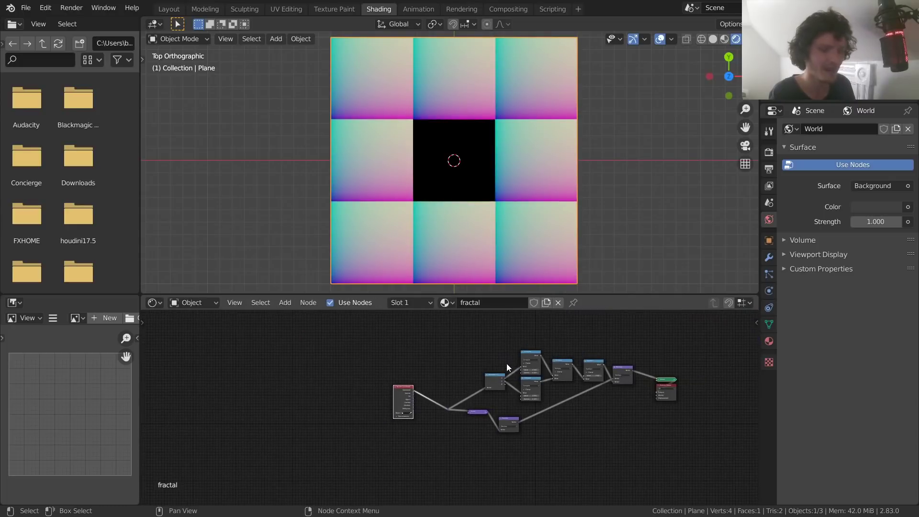
{"action": "scroll", "coordinate": [438, 370], "scroll_direction": "up", "scroll_amount": 5}
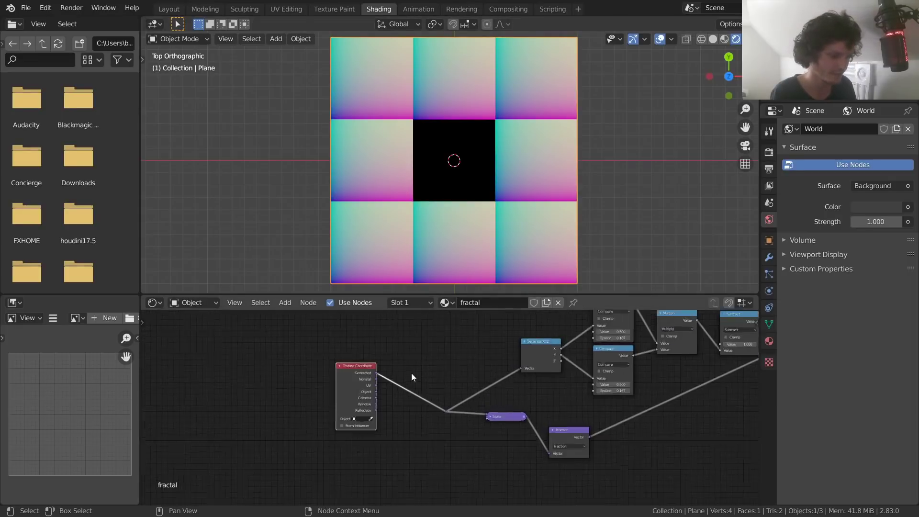
{"action": "left_click_drag", "start_coordinate": [341, 374], "coordinate": [445, 413]}
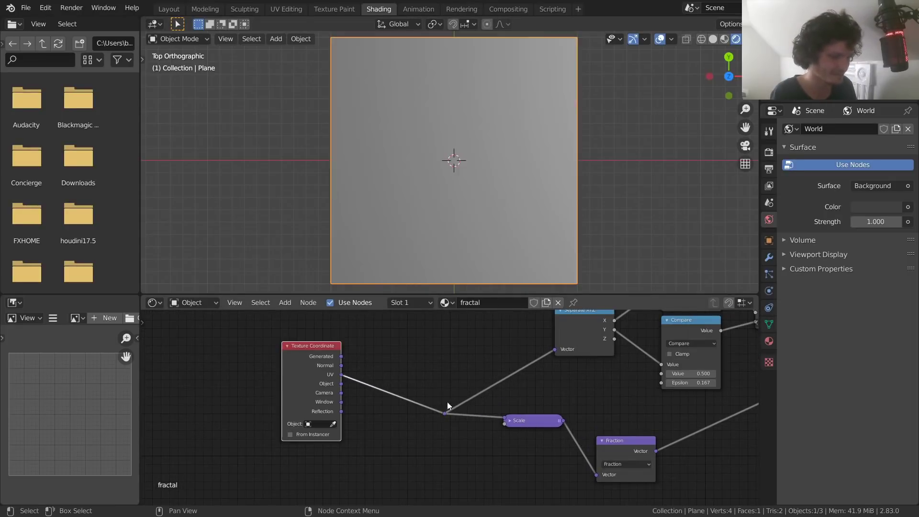
{"action": "scroll", "coordinate": [447, 401], "scroll_direction": "down", "scroll_amount": 4}
{"action": "middle_click_drag", "start_coordinate": [454, 402], "coordinate": [446, 400]}
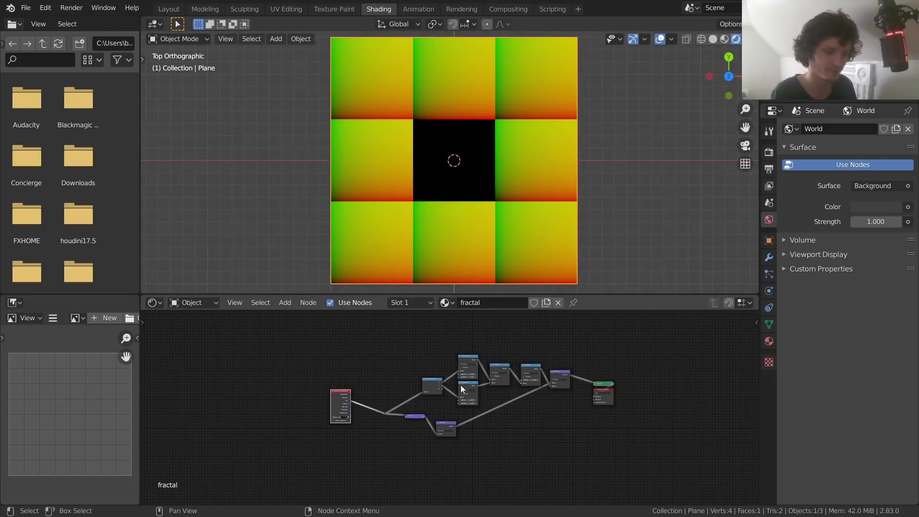
Group all nodes between the Texture Coordinate node and the Viewer into one node group, and return to the main material tree.
{"action": "left_click_drag", "start_coordinate": [568, 462], "coordinate": [378, 340]}
{"action": "key", "text": "ctrl"}
{"action": "right_click", "coordinate": [430, 369]}
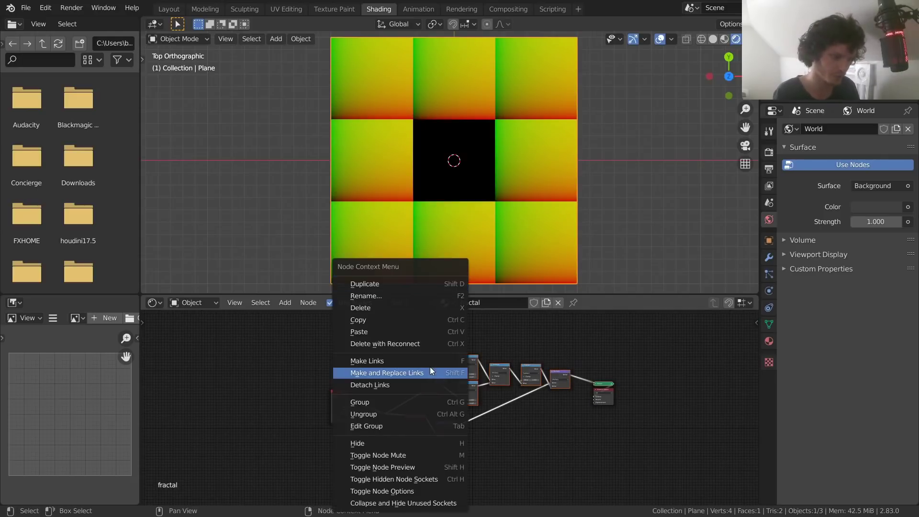
{"action": "left_click", "coordinate": [386, 402]}
{"action": "left_click", "coordinate": [713, 303]}
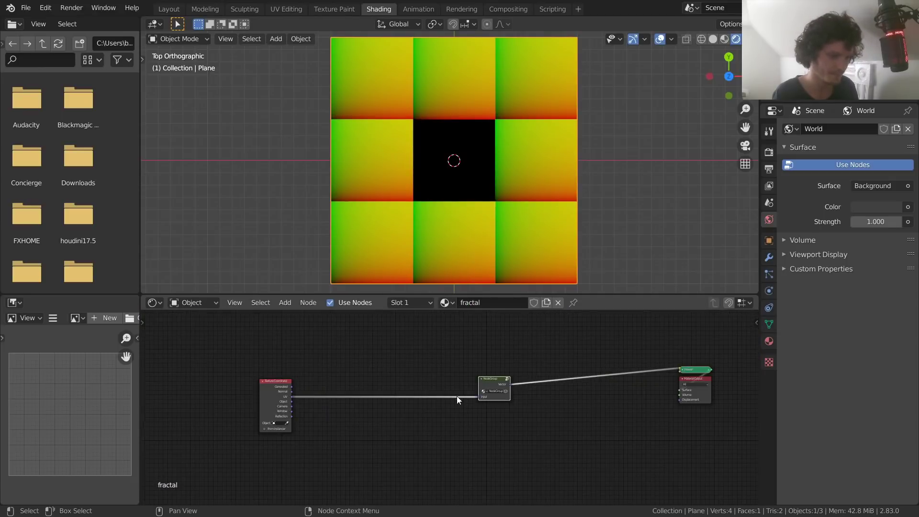
Move the new node group close beside the Texture Coordinate node, leaving room for more nodes before the Viewer.
{"action": "left_click_drag", "start_coordinate": [268, 374], "coordinate": [420, 358]}
{"action": "scroll", "coordinate": [426, 368], "scroll_direction": "up", "scroll_amount": 3}
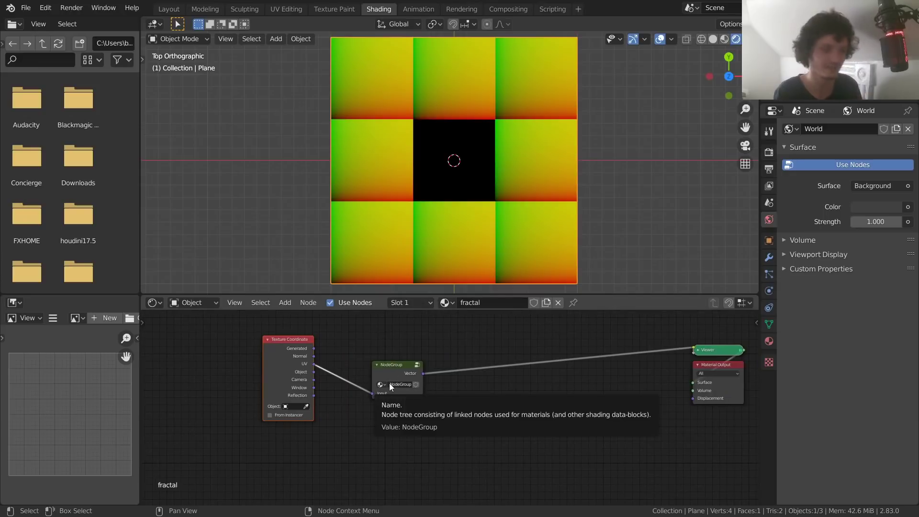
{"action": "left_click", "coordinate": [302, 347], "text": "ctrl+shift"}
{"action": "left_click", "coordinate": [302, 347], "text": "ctrl+shift"}
{"action": "left_click", "coordinate": [409, 365], "text": "ctrl+shift"}
{"action": "left_click_drag", "start_coordinate": [398, 367], "coordinate": [363, 357]}
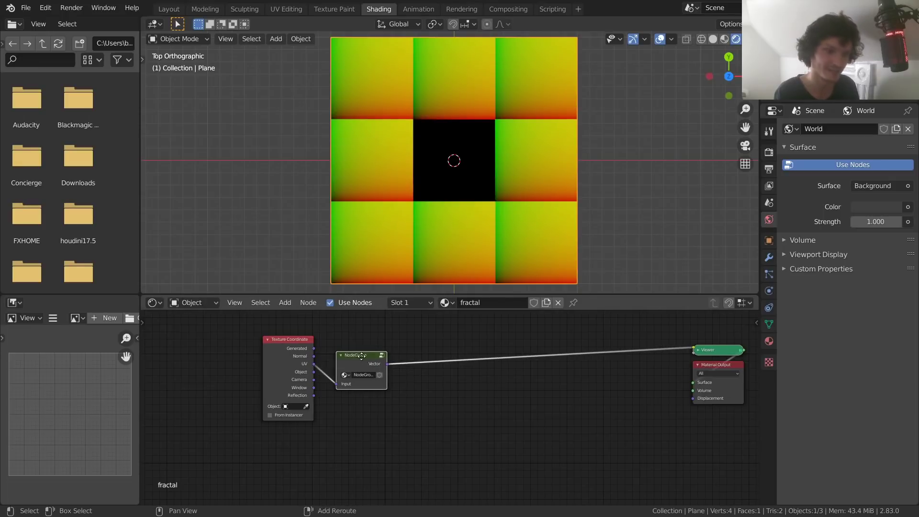
Try a duplicate of the node group in series behind the first one, and undo it.
{"action": "key", "text": "shift+d"}
{"action": "left_click", "coordinate": [439, 354]}
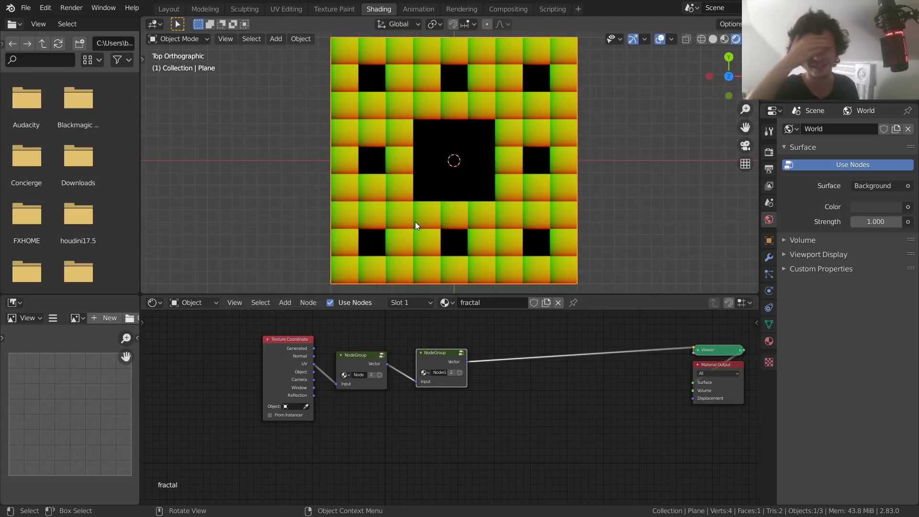
{"action": "key", "text": "ctrl+z"}
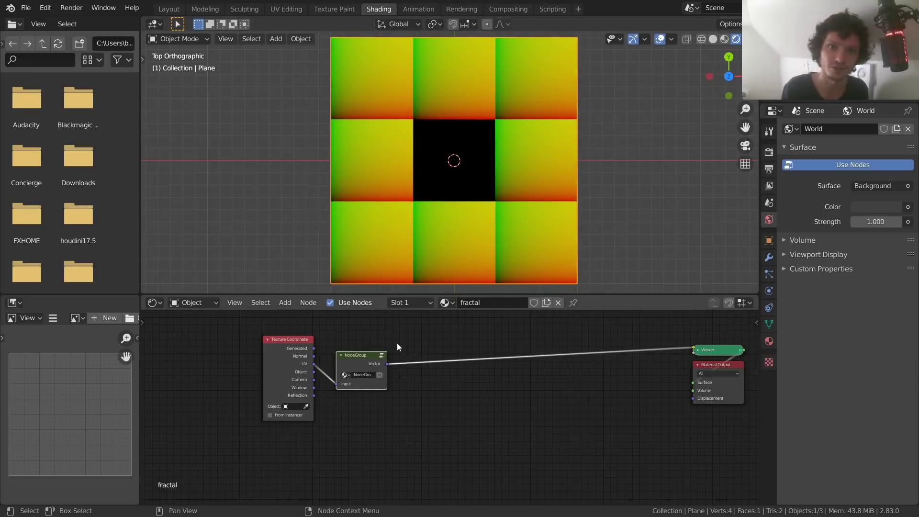
Compare the raw UV output with the node group's output by previewing each on the plane.
{"action": "left_click", "coordinate": [298, 343], "text": "ctrl+shift"}
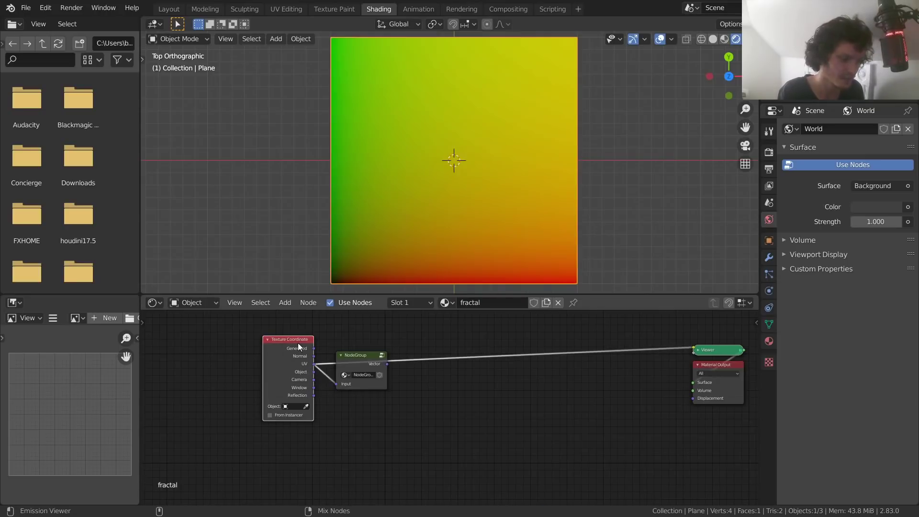
{"action": "left_click", "coordinate": [366, 361], "text": "ctrl+shift"}
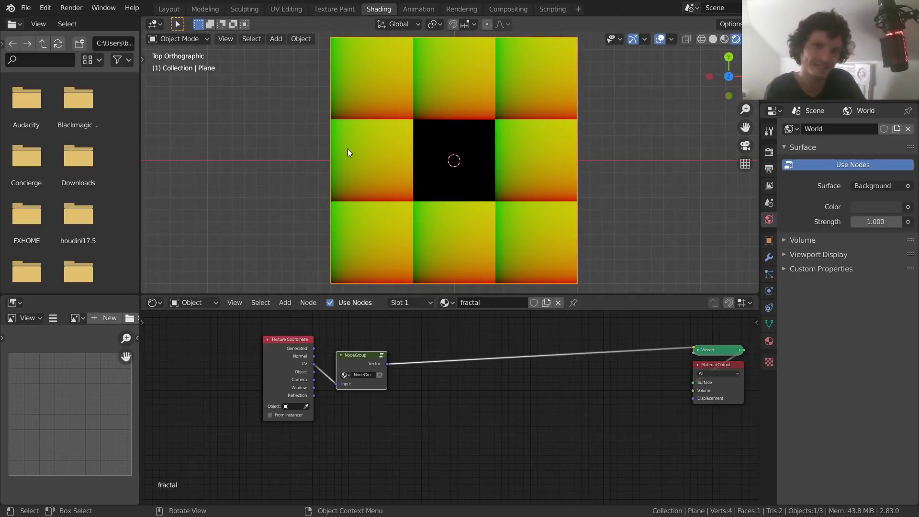
{"action": "left_click", "coordinate": [296, 345], "text": "ctrl+shift"}
{"action": "left_click", "coordinate": [296, 344], "text": "ctrl+shift"}
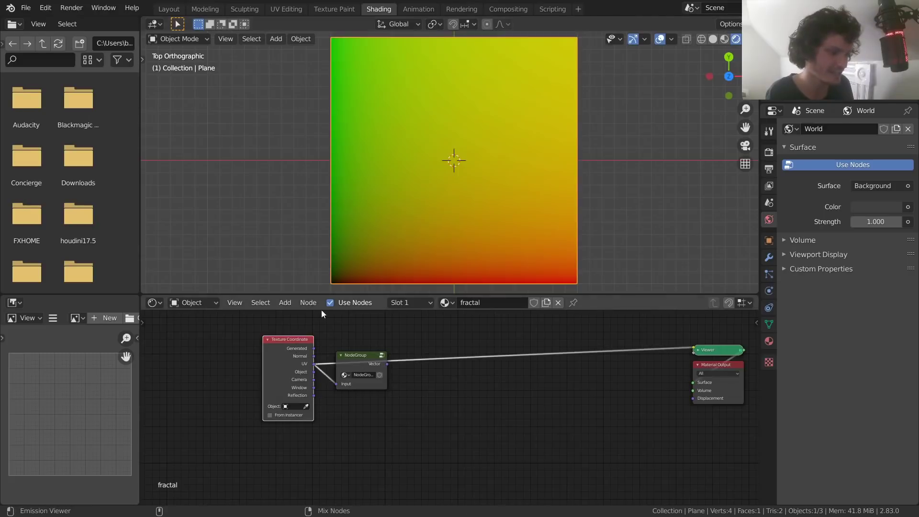
Preview the node group's output, and insert a duplicate of the group between it and the Viewer.
{"action": "left_click", "coordinate": [374, 355], "text": "ctrl+shift"}
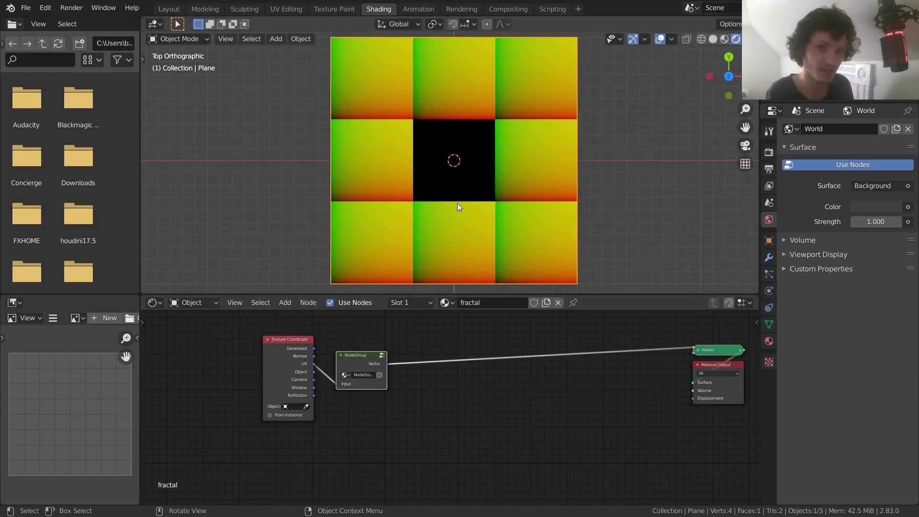
{"action": "key", "text": "shift+d"}
{"action": "left_click", "coordinate": [451, 348]}
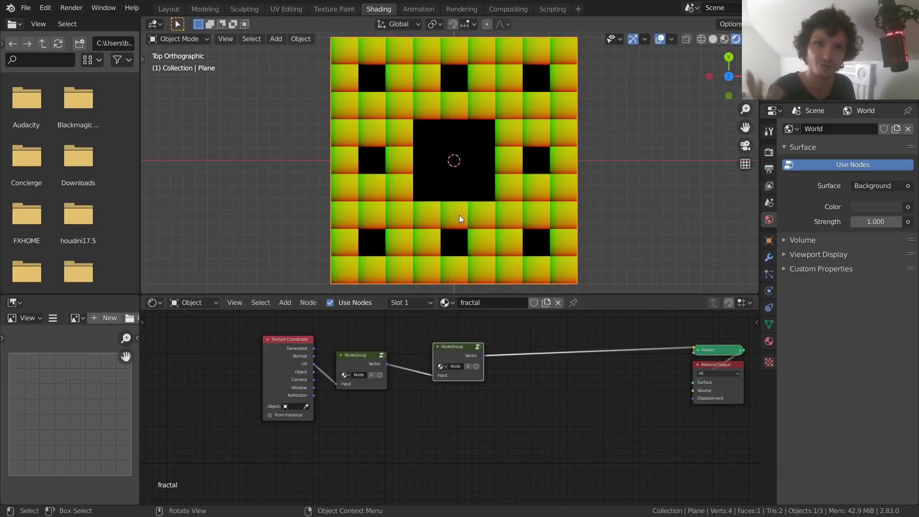
{"action": "key", "text": "shift+d"}
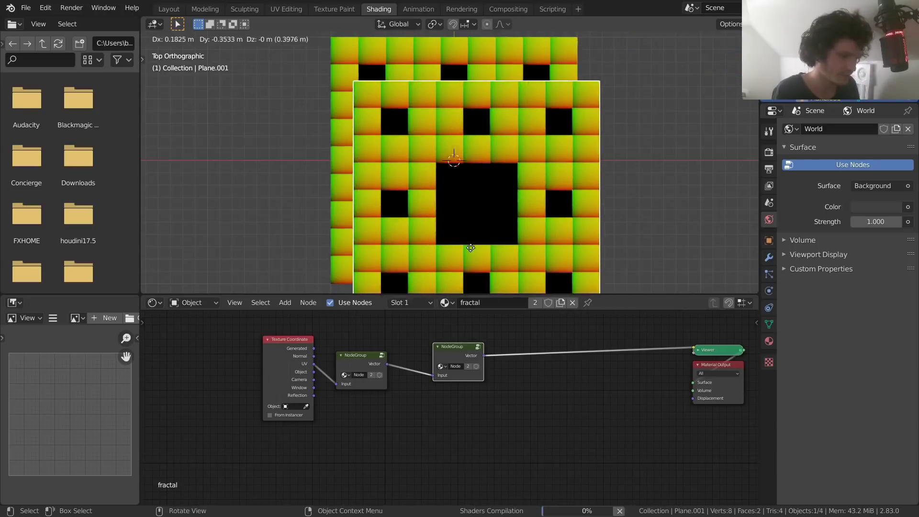
{"action": "right_click", "coordinate": [469, 222]}
{"action": "key", "text": "x"}
{"action": "left_click", "coordinate": [470, 222]}
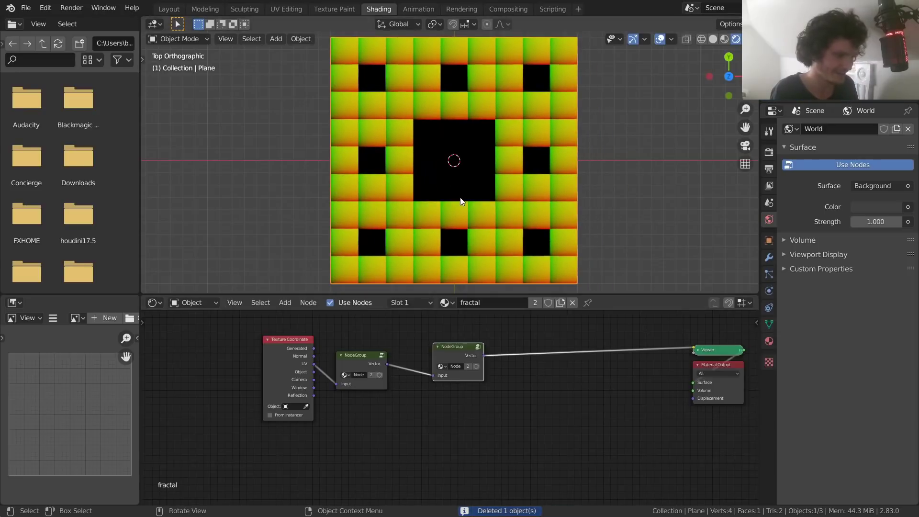
Move the second node group closer to the first, and chain three more duplicates behind it before the Viewer.
{"action": "left_click_drag", "start_coordinate": [461, 353], "coordinate": [432, 361]}
{"action": "key", "text": "shift+d"}
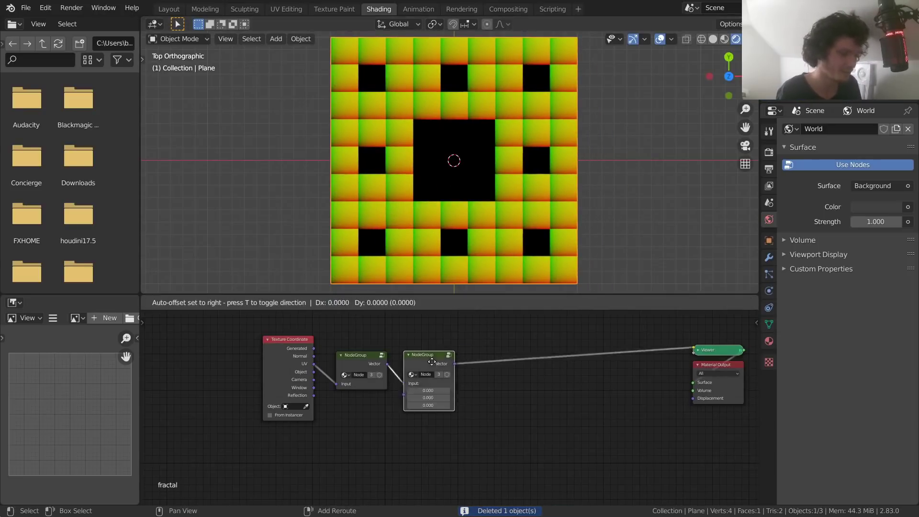
{"action": "left_click", "coordinate": [493, 355]}
{"action": "key", "text": "shift+d"}
{"action": "left_click", "coordinate": [567, 352]}
{"action": "key", "text": "shift+d"}
{"action": "left_click", "coordinate": [648, 352]}
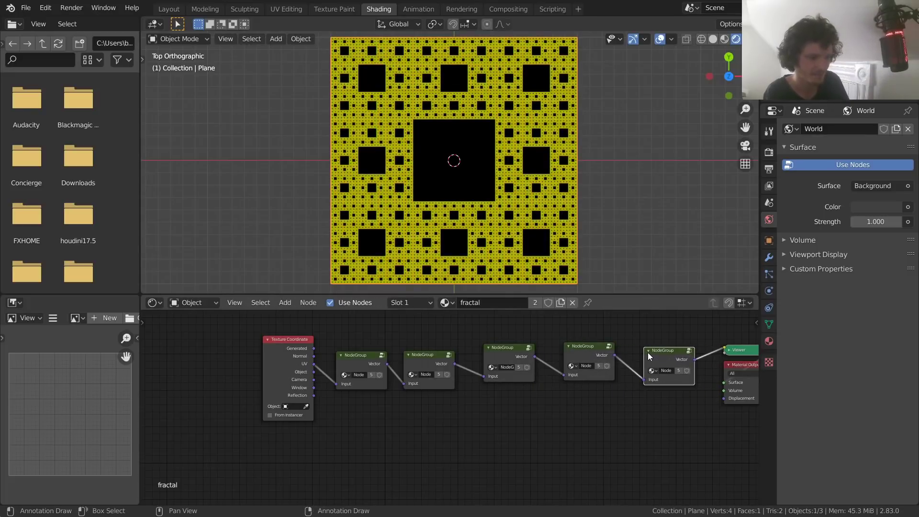
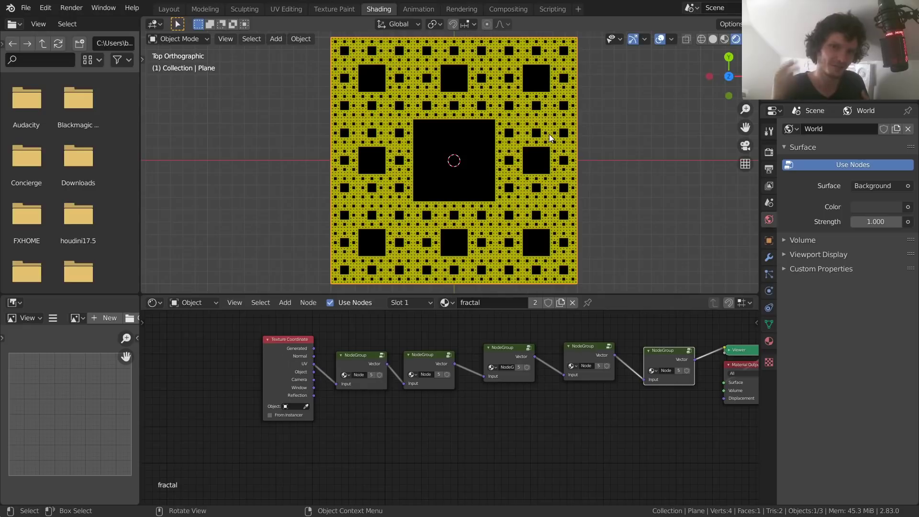
Make room before the Viewer and insert a Vector Math node between the last node group and the Viewer.
{"action": "middle_click_drag", "start_coordinate": [549, 318], "coordinate": [300, 345]}
{"action": "left_click_drag", "start_coordinate": [578, 428], "coordinate": [675, 371]}
{"action": "key", "text": "shift+a"}
{"action": "type", "text": "vect"}
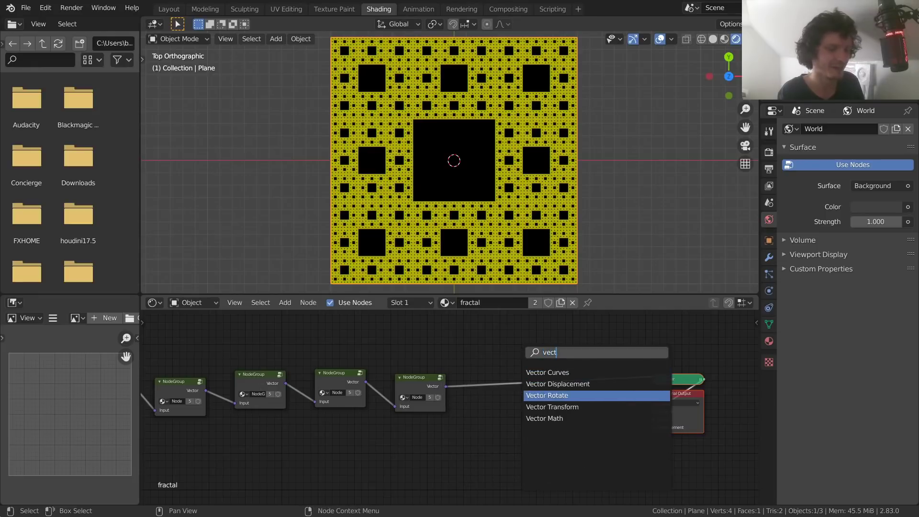
{"action": "left_click", "coordinate": [551, 419]}
{"action": "left_click", "coordinate": [479, 418]}
{"action": "middle_click_drag", "start_coordinate": [480, 418], "coordinate": [620, 404]}
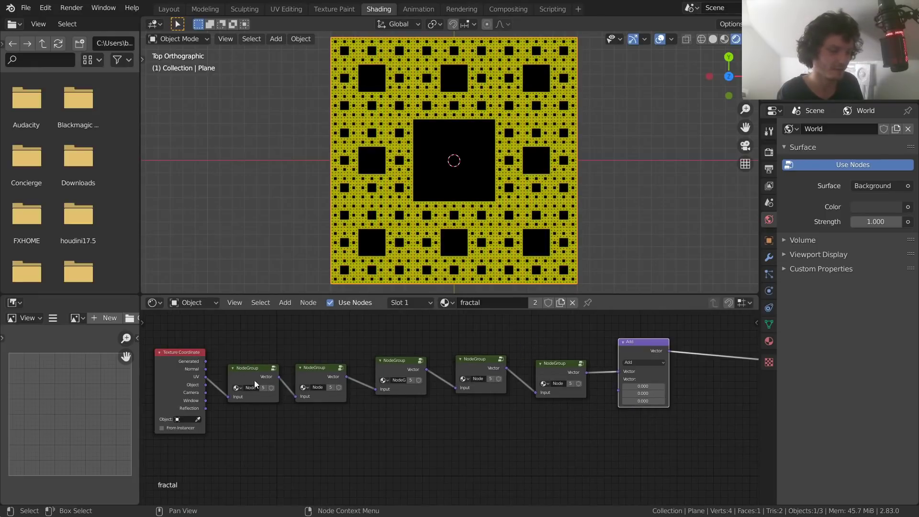
Set the Vector Math node's operation to Length and preview its value output on the plane.
{"action": "middle_click_drag", "start_coordinate": [567, 347], "coordinate": [414, 344]}
{"action": "scroll", "coordinate": [514, 350], "scroll_direction": "up", "scroll_amount": 6}
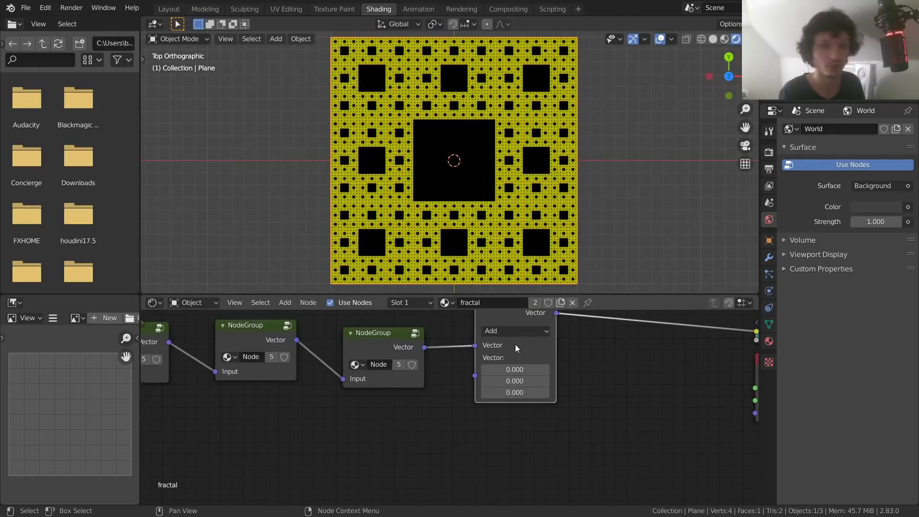
{"action": "middle_click_drag", "start_coordinate": [515, 367], "coordinate": [508, 384]}
{"action": "scroll", "coordinate": [509, 387], "scroll_direction": "right", "scroll_amount": 2, "text": "ctrl"}
{"action": "left_click", "coordinate": [458, 352]}
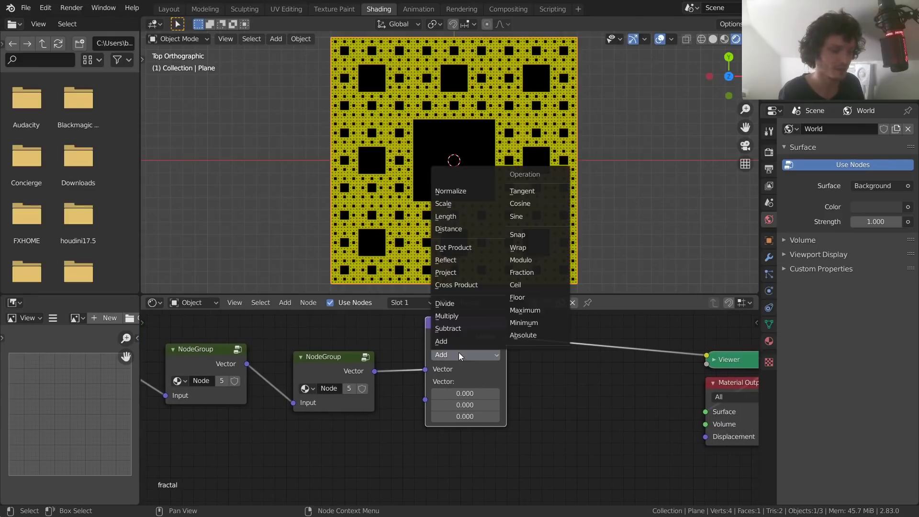
{"action": "left_click", "coordinate": [459, 217]}
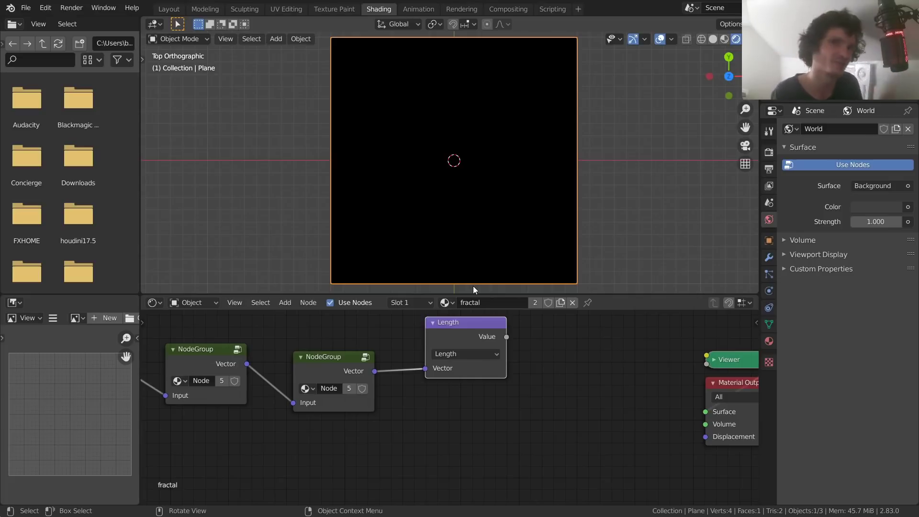
{"action": "left_click", "coordinate": [458, 328], "text": "ctrl+shift"}
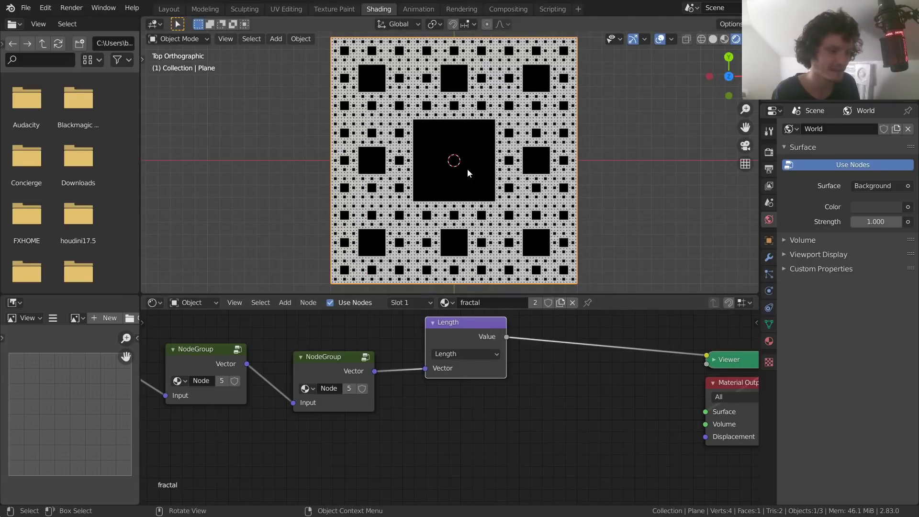
Preview the last node group's output and examine the repeated UV tiles near the plane's edge up close.
{"action": "left_click", "coordinate": [332, 355], "text": "ctrl+shift"}
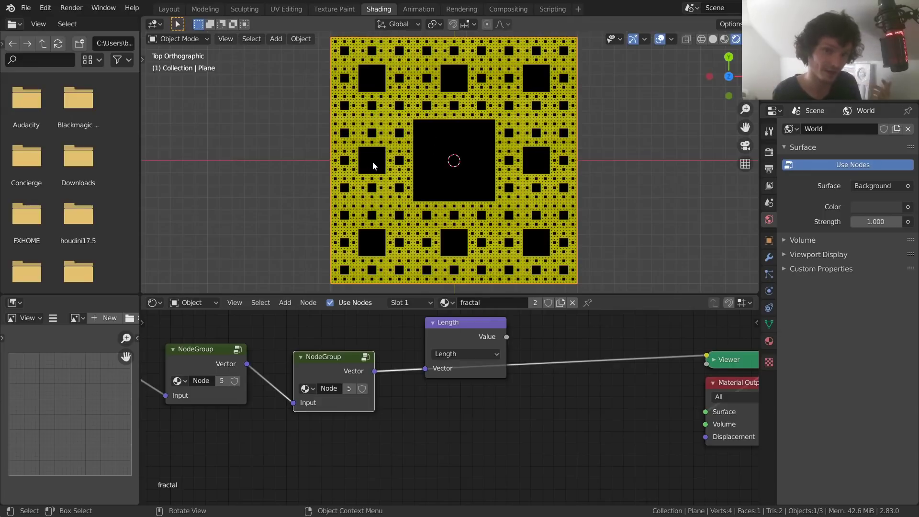
{"action": "scroll", "coordinate": [384, 189], "scroll_direction": "up", "scroll_amount": 4}
{"action": "middle_click_drag", "start_coordinate": [239, 165], "coordinate": [466, 194], "text": "shift"}
{"action": "scroll", "coordinate": [421, 172], "scroll_direction": "up", "scroll_amount": 10}
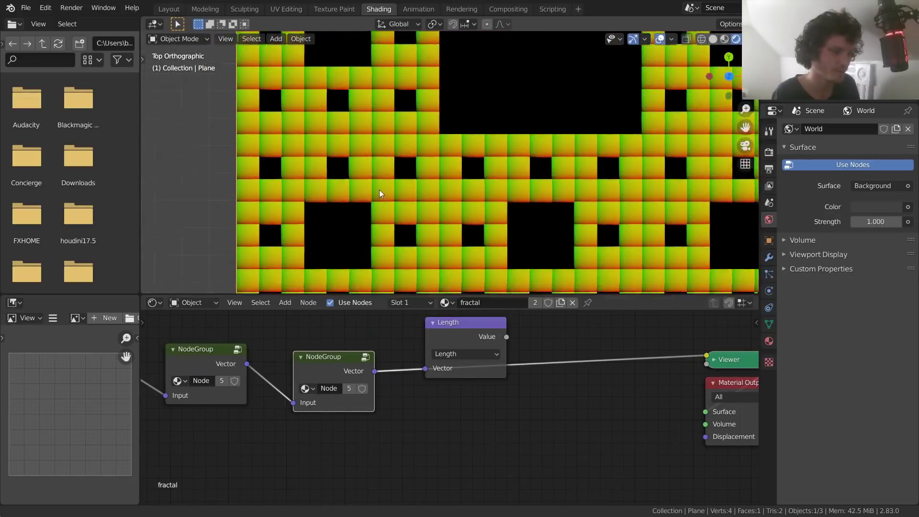
{"action": "middle_click_drag", "start_coordinate": [495, 116], "coordinate": [428, 241], "text": "shift"}
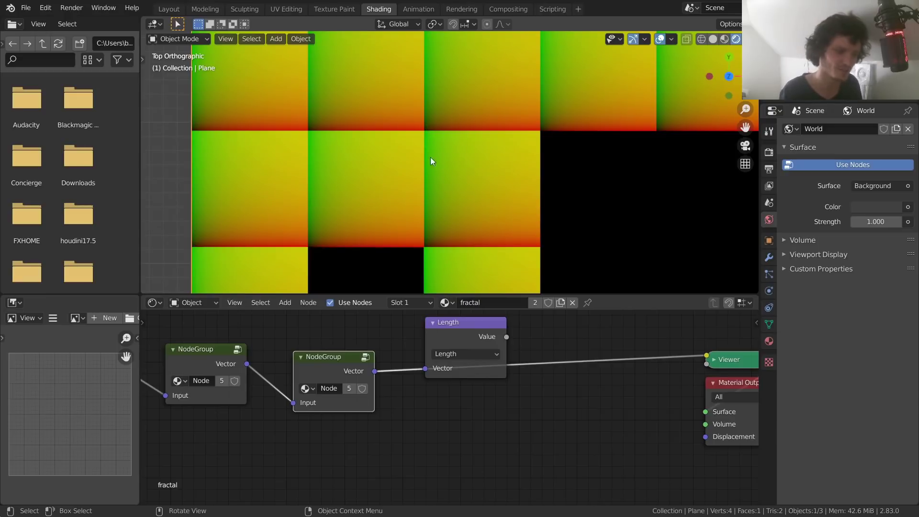
Move the Length node slightly up, preview its output, and examine the gradient within the individual tiles.
{"action": "left_click_drag", "start_coordinate": [472, 330], "coordinate": [465, 317]}
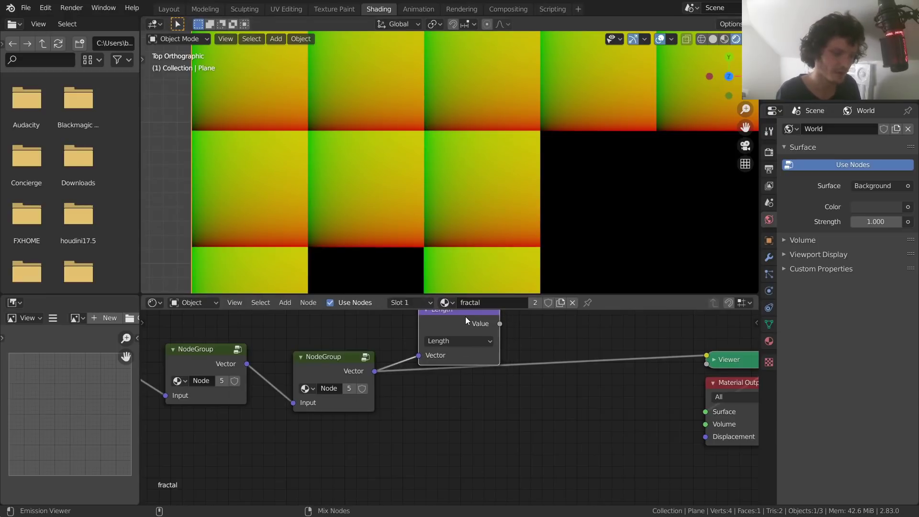
{"action": "left_click", "coordinate": [466, 317], "text": "ctrl+shift"}
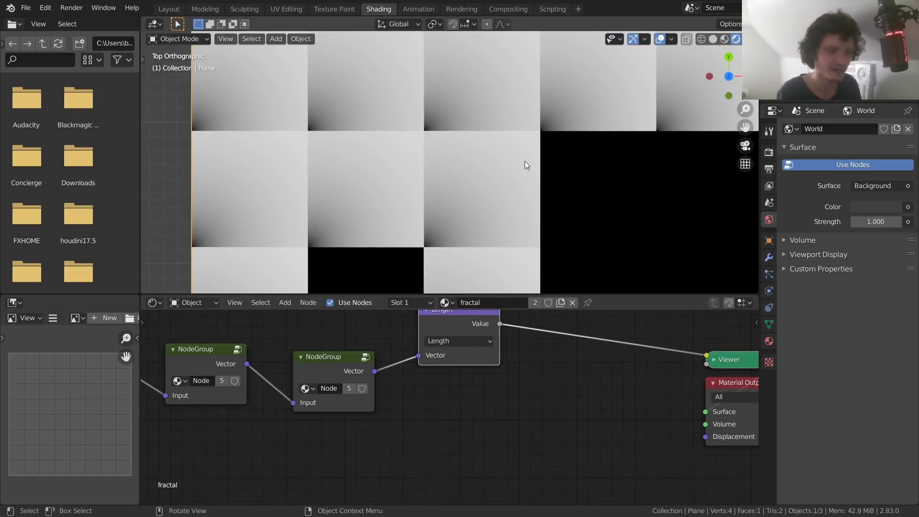
{"action": "scroll", "coordinate": [533, 165], "scroll_direction": "down", "scroll_amount": 5}
{"action": "scroll", "coordinate": [525, 168], "scroll_direction": "up", "scroll_amount": 2}
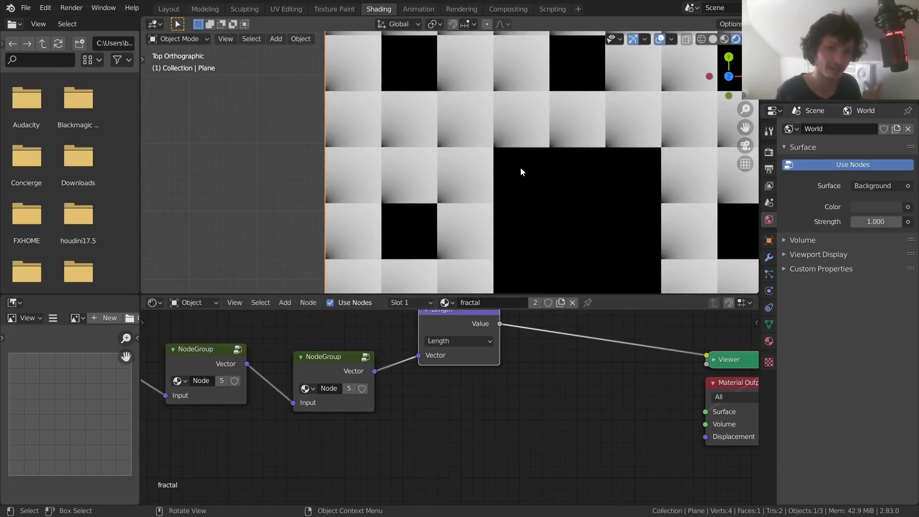
{"action": "scroll", "coordinate": [482, 171], "scroll_direction": "up", "scroll_amount": 4}
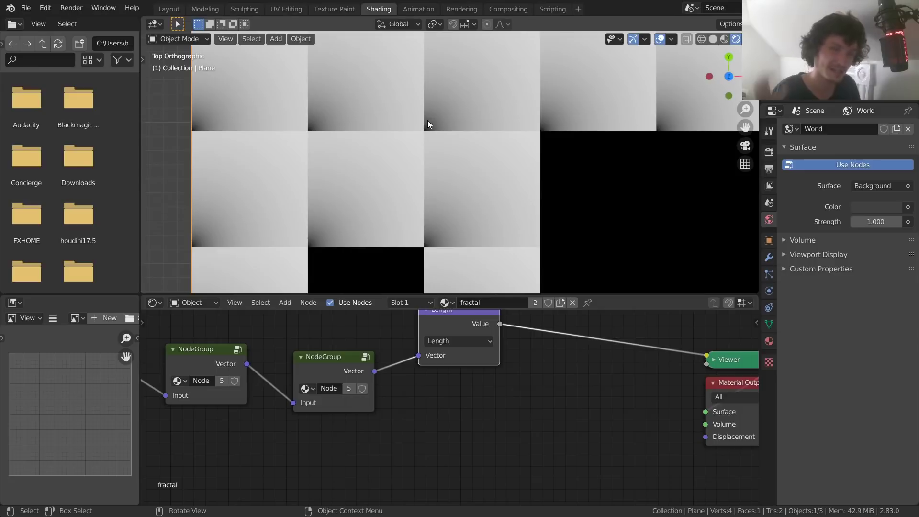
Insert a Math node between the Length node and the Viewer.
{"action": "middle_click_drag", "start_coordinate": [476, 338], "coordinate": [398, 375]}
{"action": "key", "text": "shift+a"}
{"action": "left_click", "coordinate": [477, 336]}
{"action": "type", "text": "math"}
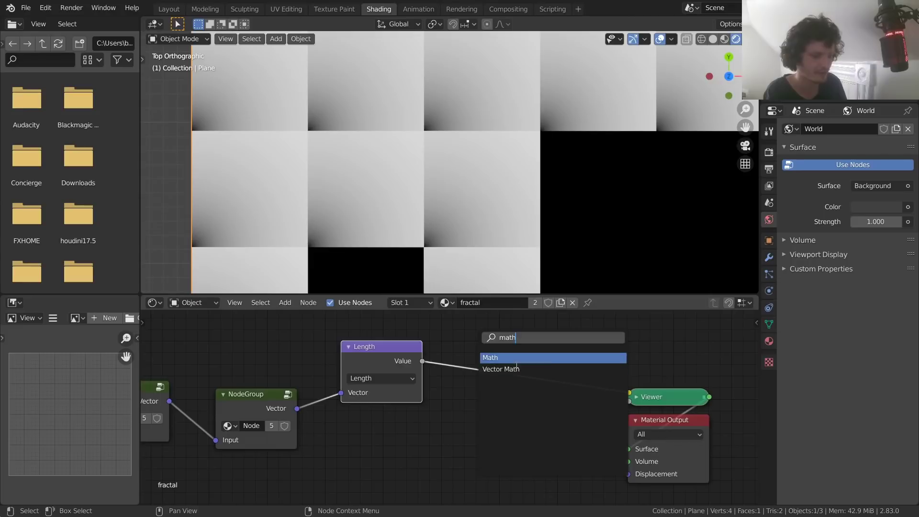
{"action": "key", "text": "Return"}
Set the Math node to Greater Than with a threshold of 0.
{"action": "left_click", "coordinate": [502, 376]}
{"action": "left_click", "coordinate": [501, 377]}
{"action": "key", "text": "g"}
{"action": "left_click", "coordinate": [508, 419]}
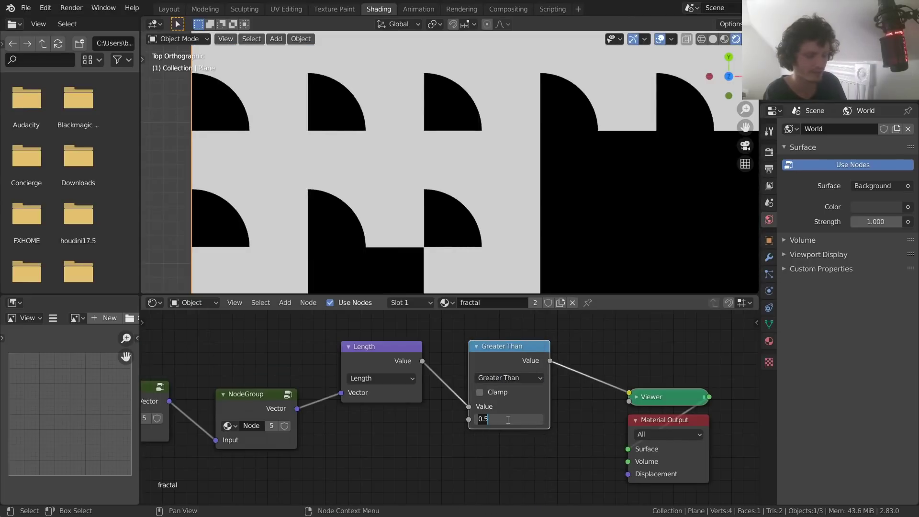
{"action": "type", "text": "0"}
{"action": "key", "text": "Return"}
Examine the black-and-white carpet pattern on the plane at several zoom levels.
{"action": "scroll", "coordinate": [436, 217], "scroll_direction": "down", "scroll_amount": 5}
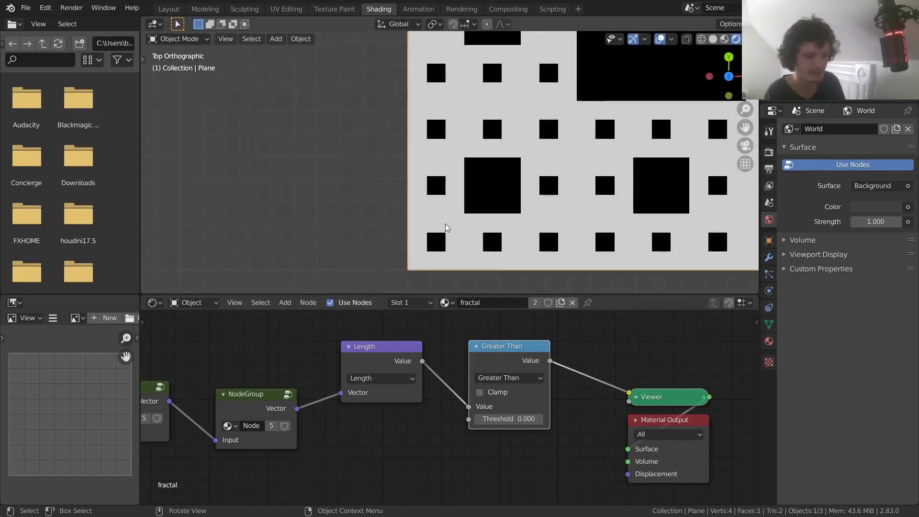
{"action": "scroll", "coordinate": [508, 172], "scroll_direction": "up", "scroll_amount": 6}
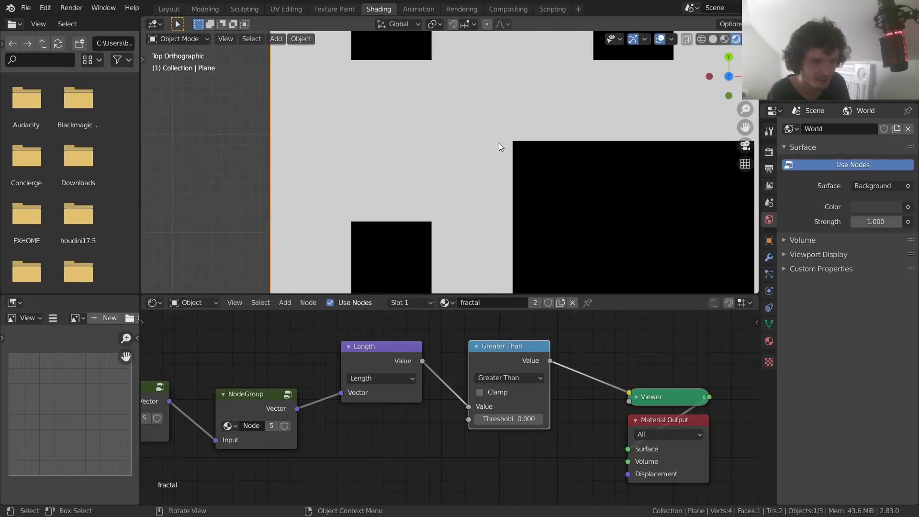
{"action": "scroll", "coordinate": [504, 136], "scroll_direction": "down", "scroll_amount": 6}
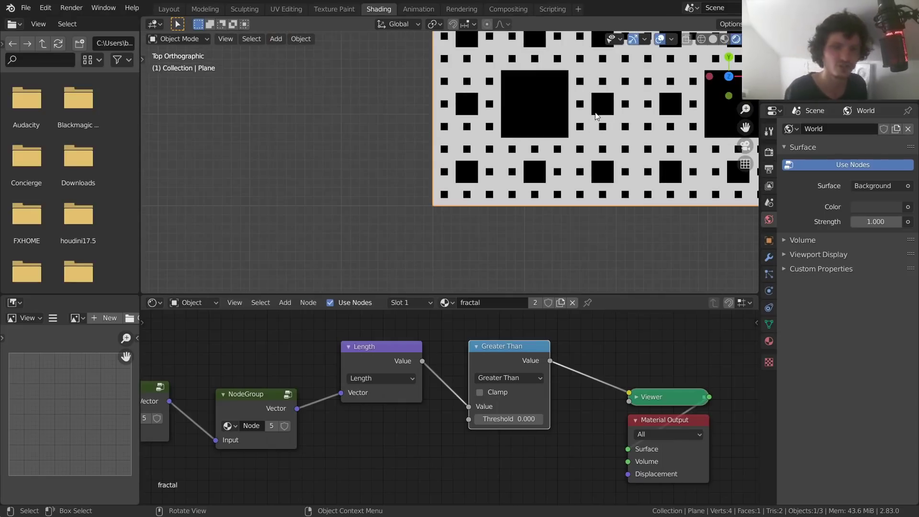
{"action": "middle_click_drag", "start_coordinate": [625, 134], "coordinate": [482, 200], "text": "shift"}
{"action": "scroll", "coordinate": [482, 200], "scroll_direction": "down", "scroll_amount": 7}
{"action": "middle_click_drag", "start_coordinate": [572, 96], "coordinate": [468, 175], "text": "shift"}
{"action": "scroll", "coordinate": [469, 175], "scroll_direction": "down", "scroll_amount": 6}
{"action": "scroll", "coordinate": [468, 178], "scroll_direction": "up", "scroll_amount": 7}
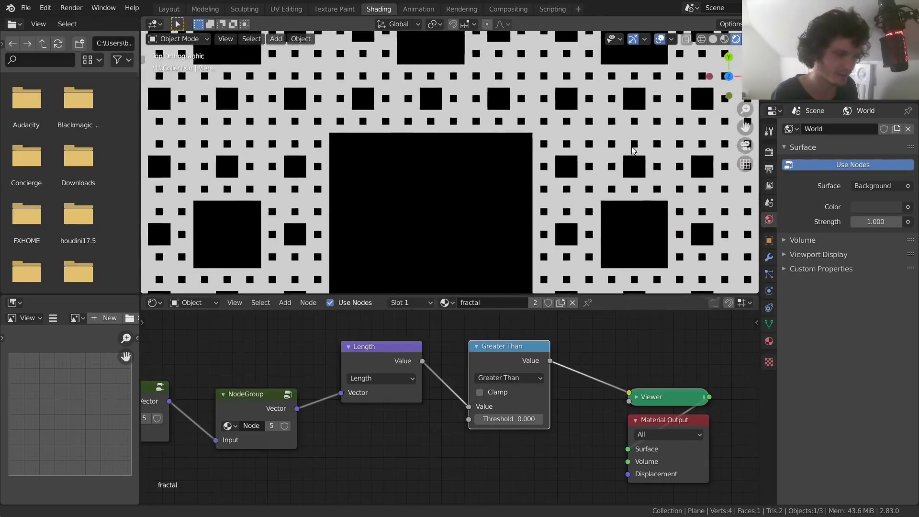
{"action": "scroll", "coordinate": [509, 156], "scroll_direction": "up", "scroll_amount": 3}
{"action": "middle_click_drag", "start_coordinate": [297, 137], "coordinate": [462, 147], "text": "shift"}
Try a threshold of 0.950 on the Greater Than node, and undo it.
{"action": "left_click_drag", "start_coordinate": [512, 420], "coordinate": [566, 419], "text": "shift"}
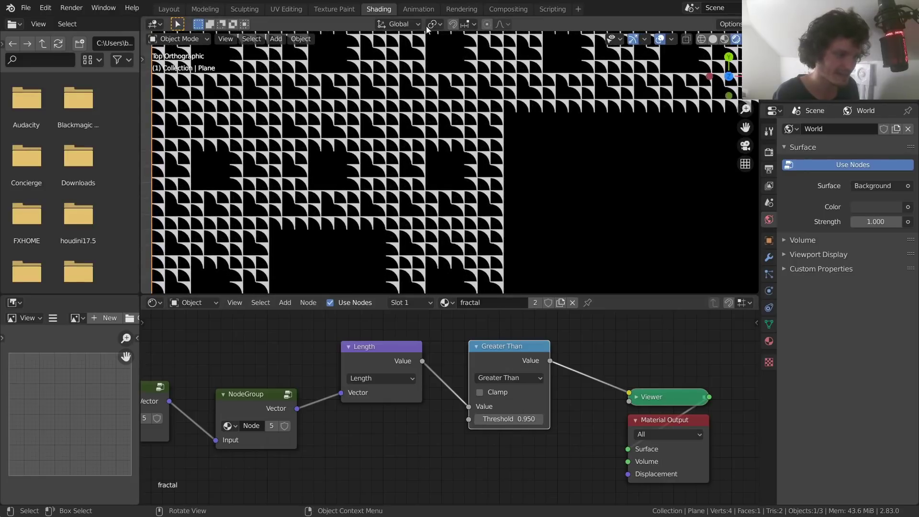
{"action": "scroll", "coordinate": [461, 192], "scroll_direction": "down", "scroll_amount": 5}
{"action": "middle_click_drag", "start_coordinate": [576, 149], "coordinate": [554, 166], "text": "shift"}
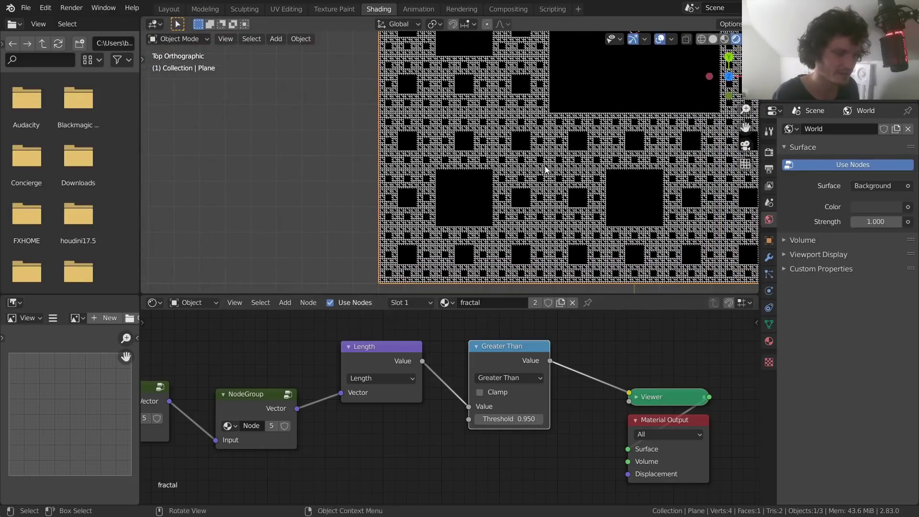
{"action": "key", "text": "ctrl+z"}
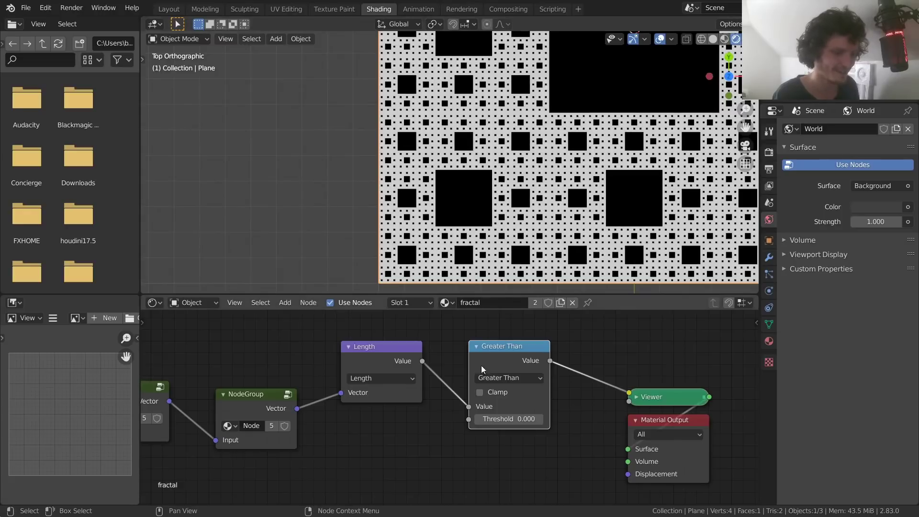
Preview the outputs of the last node group, the Length node and the Greater Than node in turn to compare them on the plane.
{"action": "left_click_drag", "start_coordinate": [379, 359], "coordinate": [383, 359]}
{"action": "scroll", "coordinate": [254, 374], "scroll_direction": "down", "scroll_amount": 9}
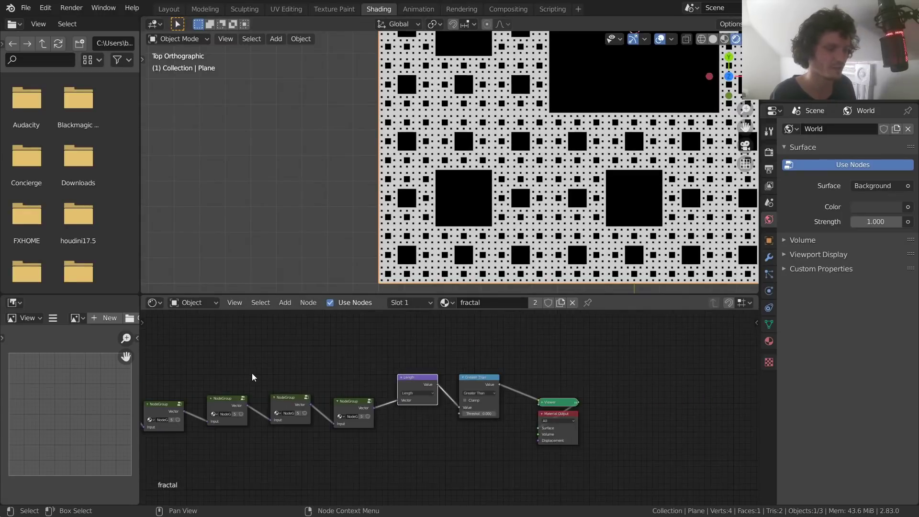
{"action": "middle_click_drag", "start_coordinate": [252, 374], "coordinate": [433, 365]}
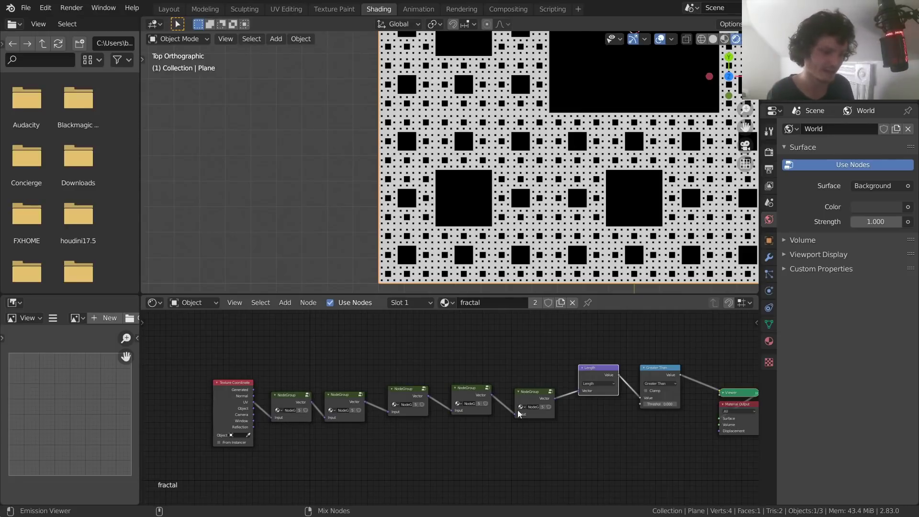
{"action": "left_click", "coordinate": [521, 395], "text": "ctrl+shift"}
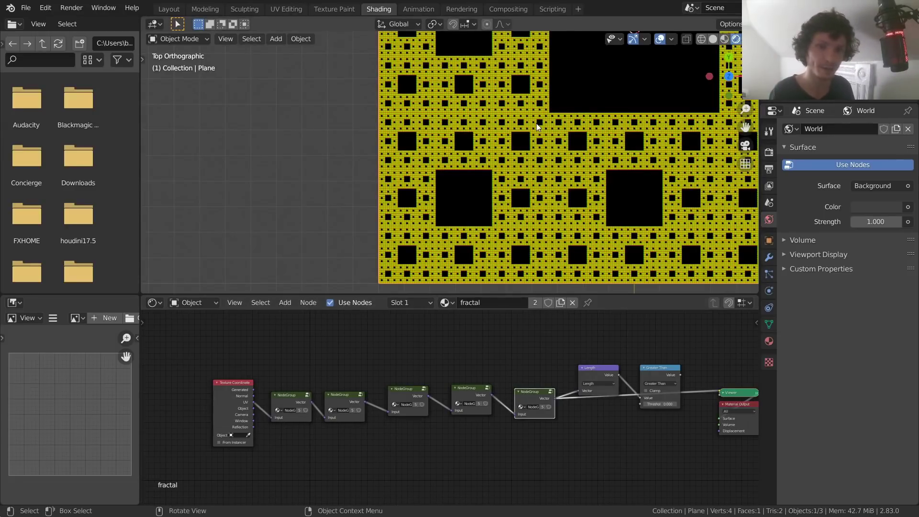
{"action": "left_click", "coordinate": [593, 369], "text": "ctrl+shift"}
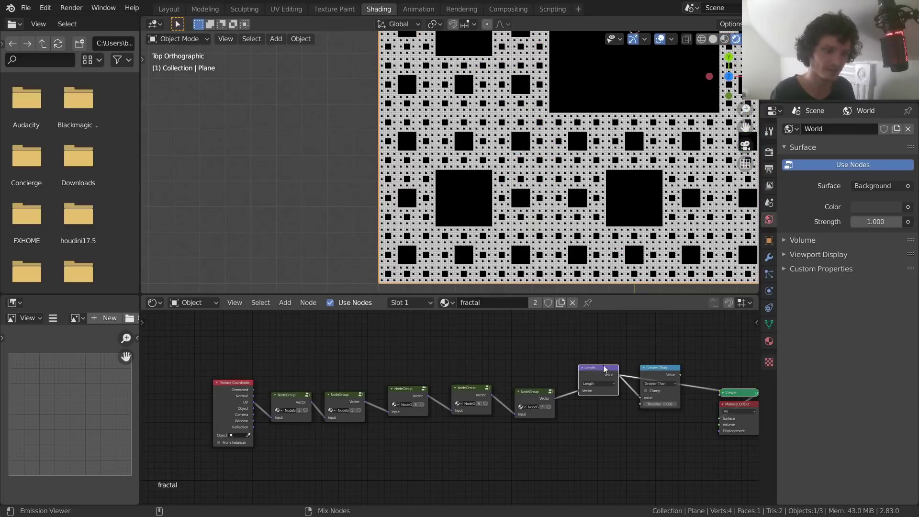
{"action": "left_click", "coordinate": [657, 370], "text": "ctrl+shift"}
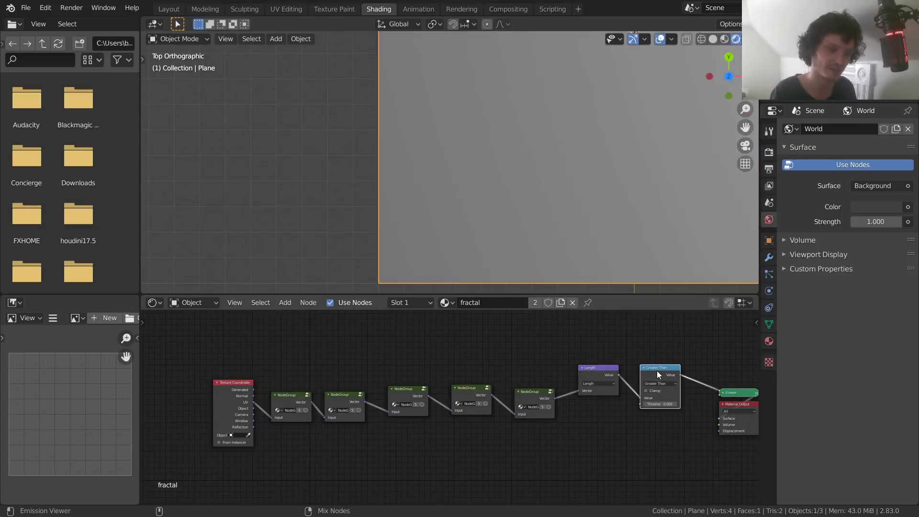
{"action": "scroll", "coordinate": [569, 147], "scroll_direction": "down", "scroll_amount": 5}
{"action": "middle_click_drag", "start_coordinate": [568, 148], "coordinate": [565, 159], "text": "shift"}
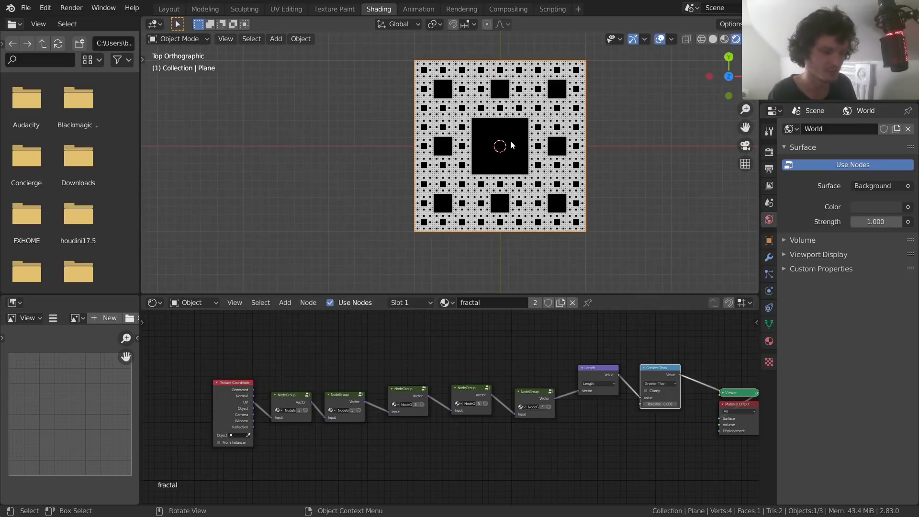
Delete the four duplicate node groups while keeping the first one connected to the Length node.
{"action": "scroll", "coordinate": [500, 143], "scroll_direction": "up", "scroll_amount": 2}
{"action": "left_click_drag", "start_coordinate": [539, 443], "coordinate": [342, 382]}
{"action": "key", "text": "ctrl+x"}
{"action": "left_click", "coordinate": [307, 396]}
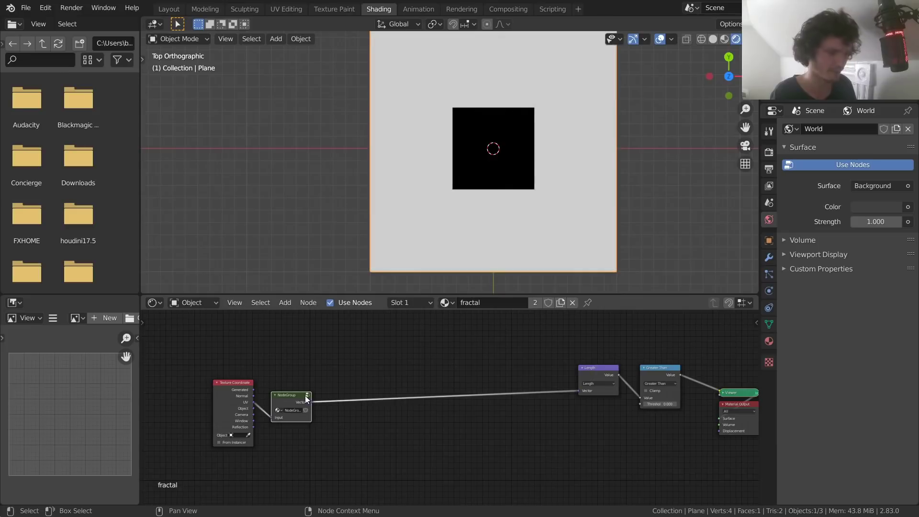
Chain four duplicates of the node group in series between the first one and the Length node.
{"action": "scroll", "coordinate": [522, 153], "scroll_direction": "down", "scroll_amount": 1}
{"action": "key", "text": "shift+d"}
{"action": "left_click", "coordinate": [357, 392]}
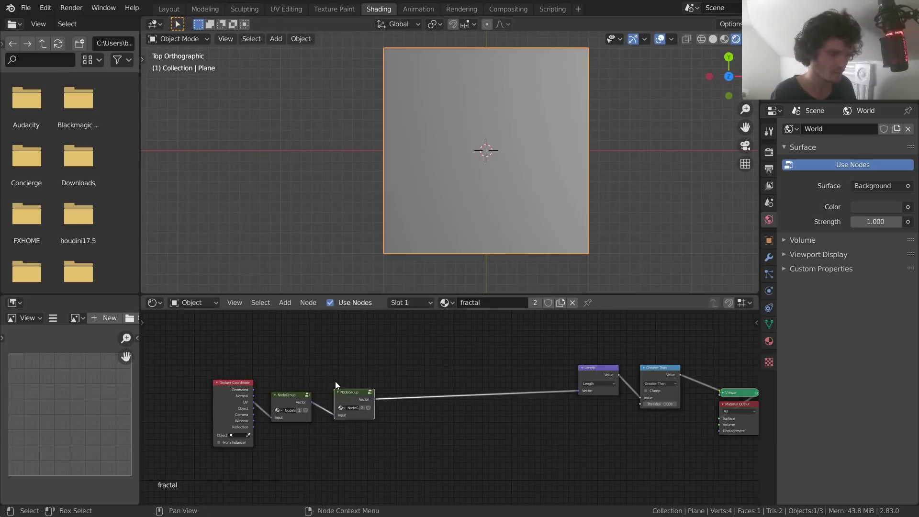
{"action": "key", "text": "shift+d"}
{"action": "left_click", "coordinate": [424, 387]}
{"action": "key", "text": "shift+d"}
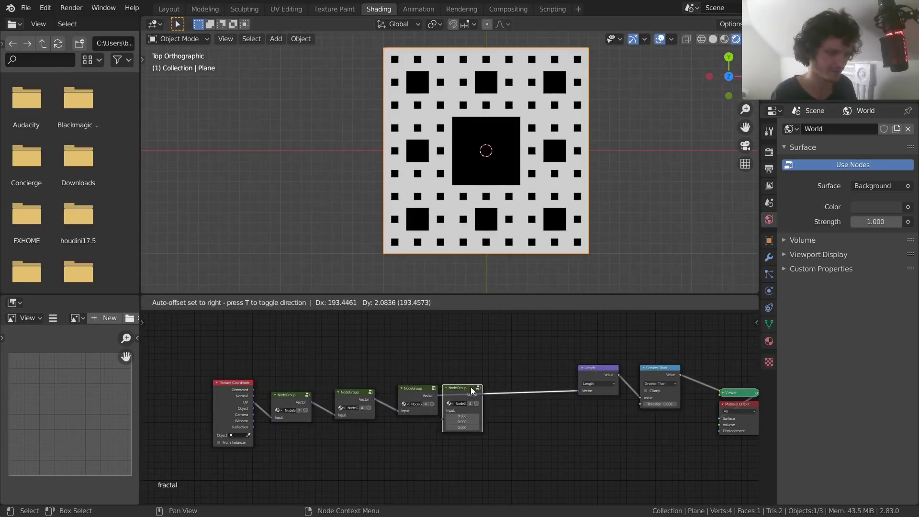
{"action": "left_click", "coordinate": [482, 389]}
{"action": "key", "text": "shift+d"}
{"action": "left_click", "coordinate": [527, 390]}
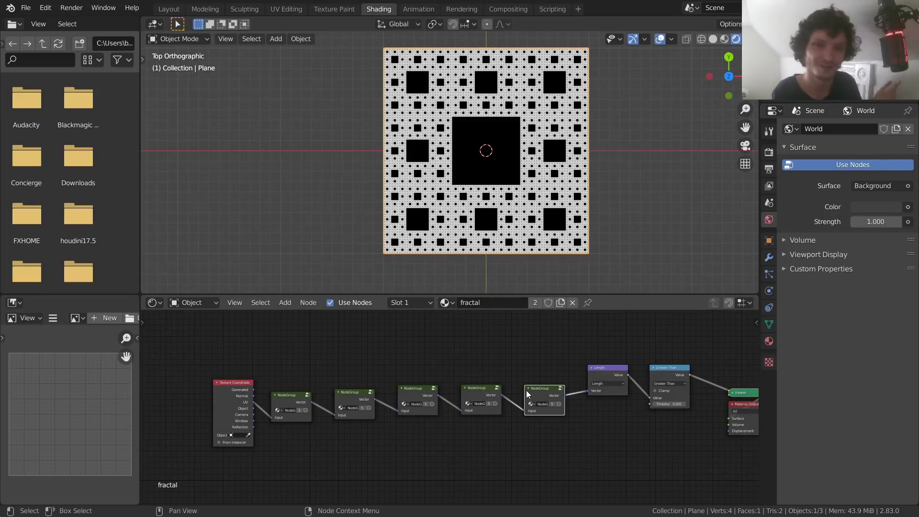
Arrange the five node groups in a tighter row behind the Texture Coordinate node.
{"action": "scroll", "coordinate": [380, 383], "scroll_direction": "up", "scroll_amount": 2}
{"action": "middle_click_drag", "start_coordinate": [351, 382], "coordinate": [403, 358]}
{"action": "left_click_drag", "start_coordinate": [313, 379], "coordinate": [315, 368]}
{"action": "left_click_drag", "start_coordinate": [388, 374], "coordinate": [369, 368]}
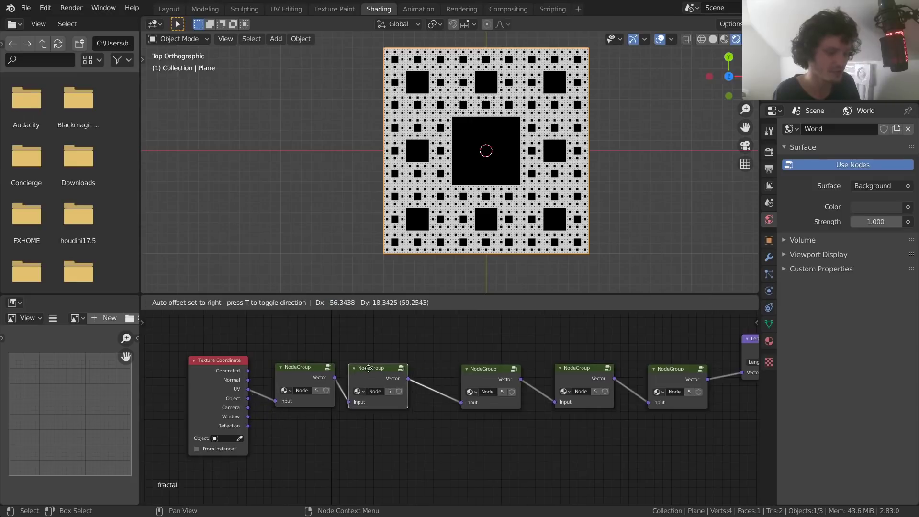
{"action": "left_click_drag", "start_coordinate": [475, 371], "coordinate": [434, 367]}
{"action": "left_click_drag", "start_coordinate": [561, 373], "coordinate": [508, 366]}
{"action": "left_click_drag", "start_coordinate": [670, 370], "coordinate": [610, 360]}
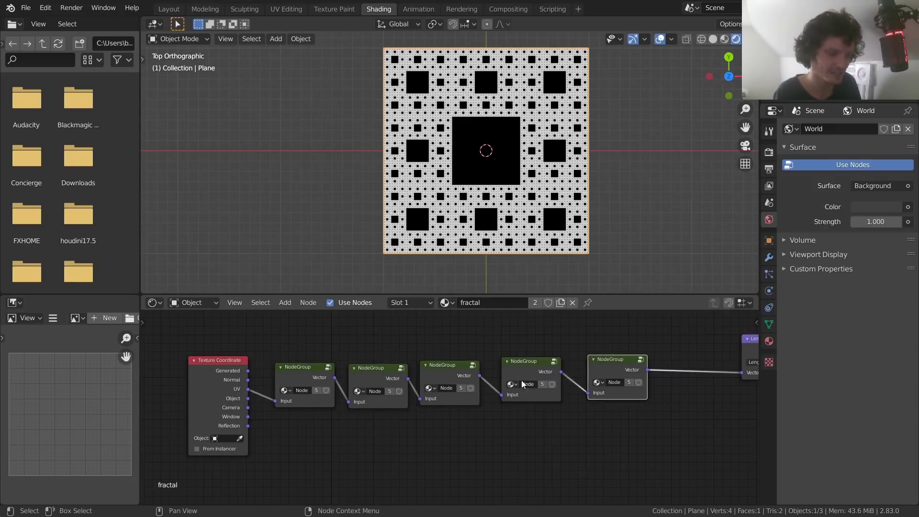
{"action": "scroll", "coordinate": [550, 381], "scroll_direction": "up", "scroll_amount": 2}
{"action": "scroll", "coordinate": [495, 364], "scroll_direction": "up", "scroll_amount": 2}
{"action": "scroll", "coordinate": [573, 366], "scroll_direction": "down", "scroll_amount": 5}
{"action": "scroll", "coordinate": [498, 356], "scroll_direction": "up", "scroll_amount": 2}
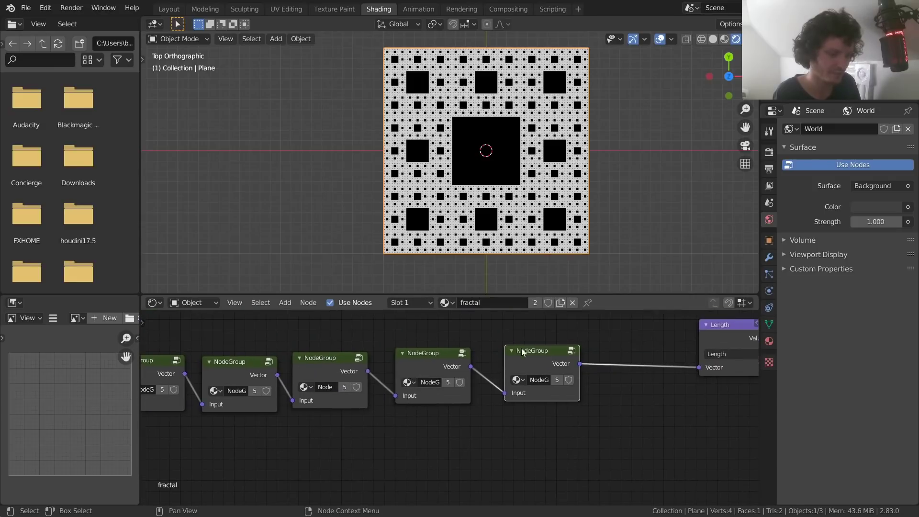
Duplicate the last node group and insert the copy in the chain between the fifth group and the Length node.
{"action": "key", "text": "shift+d"}
{"action": "left_click", "coordinate": [647, 354]}
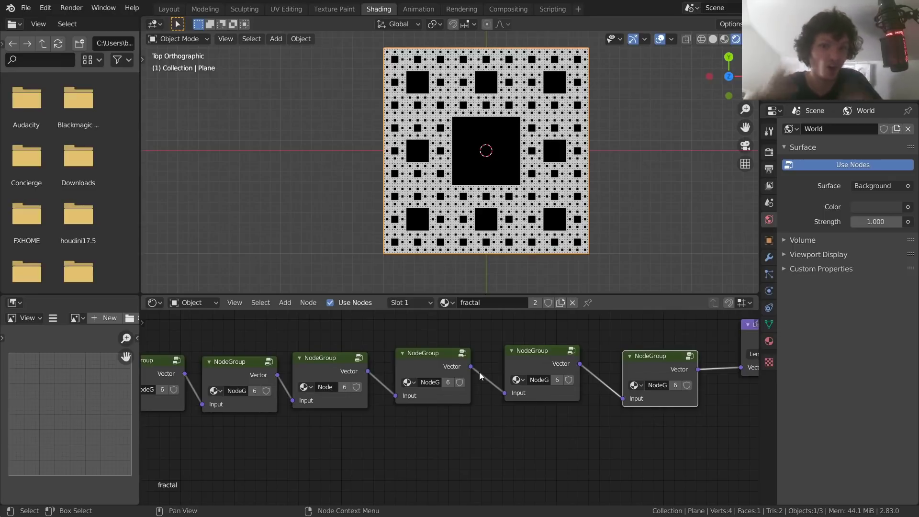
Try other values on the Compare nodes inside the first node group, undo both changes and leave the group.
{"action": "middle_click_drag", "start_coordinate": [273, 374], "coordinate": [487, 378]}
{"action": "left_click", "coordinate": [390, 365]}
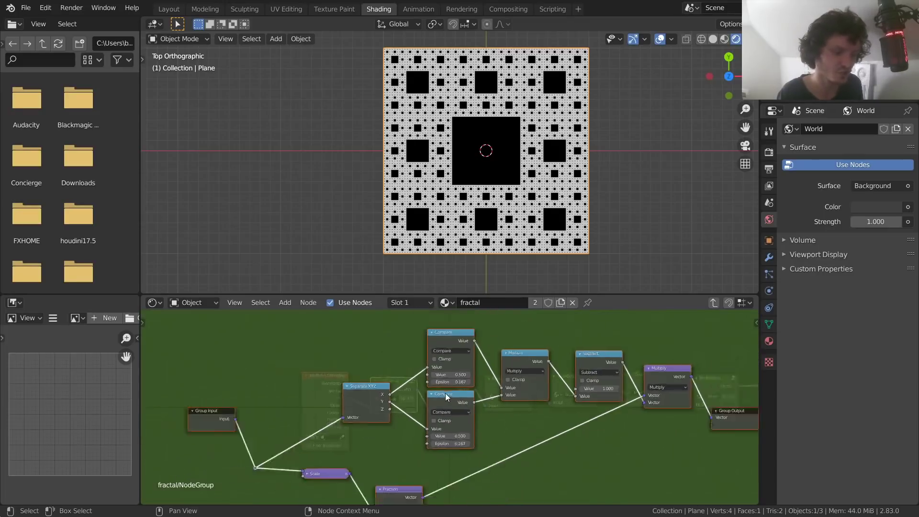
{"action": "left_click", "coordinate": [716, 301]}
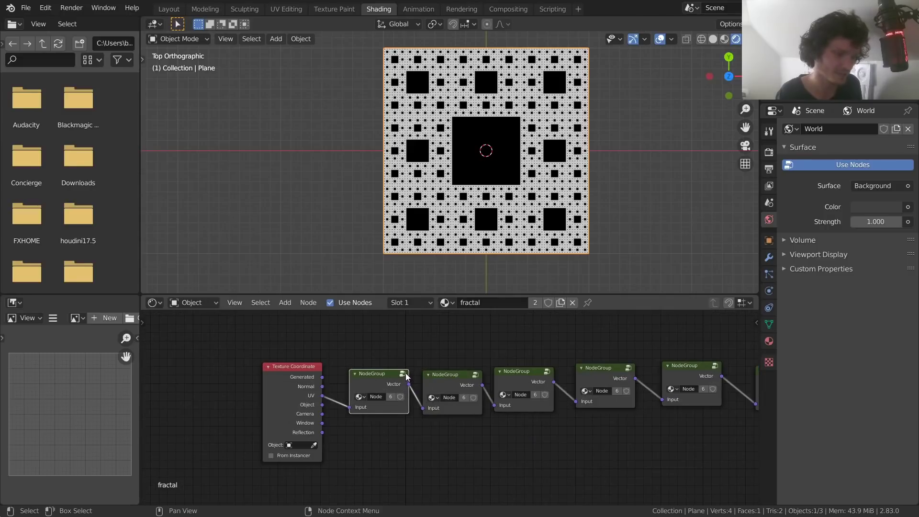
{"action": "left_click", "coordinate": [406, 376]}
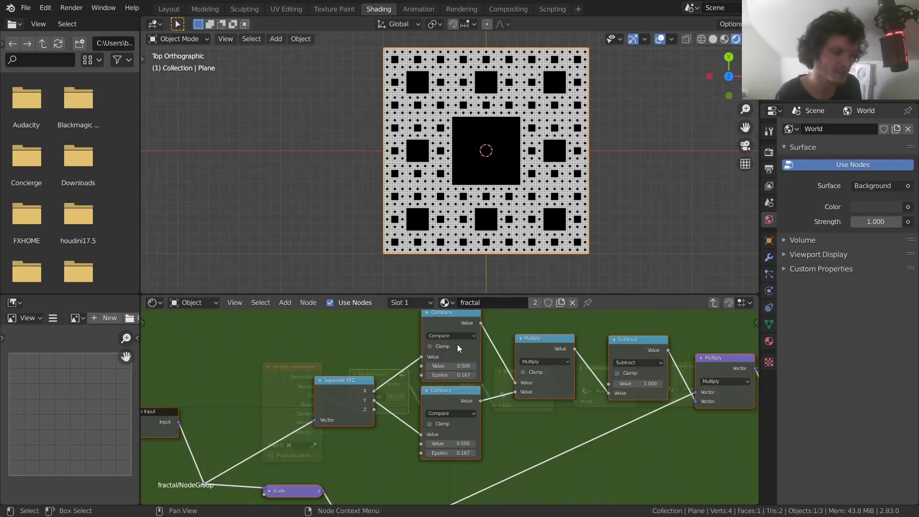
{"action": "scroll", "coordinate": [470, 395], "scroll_direction": "up", "scroll_amount": 5}
{"action": "left_click_drag", "start_coordinate": [470, 349], "coordinate": [500, 366]}
{"action": "key", "text": "ctrl+z"}
{"action": "left_click_drag", "start_coordinate": [461, 462], "coordinate": [488, 461]}
{"action": "key", "text": "ctrl+z"}
{"action": "left_click", "coordinate": [713, 303]}
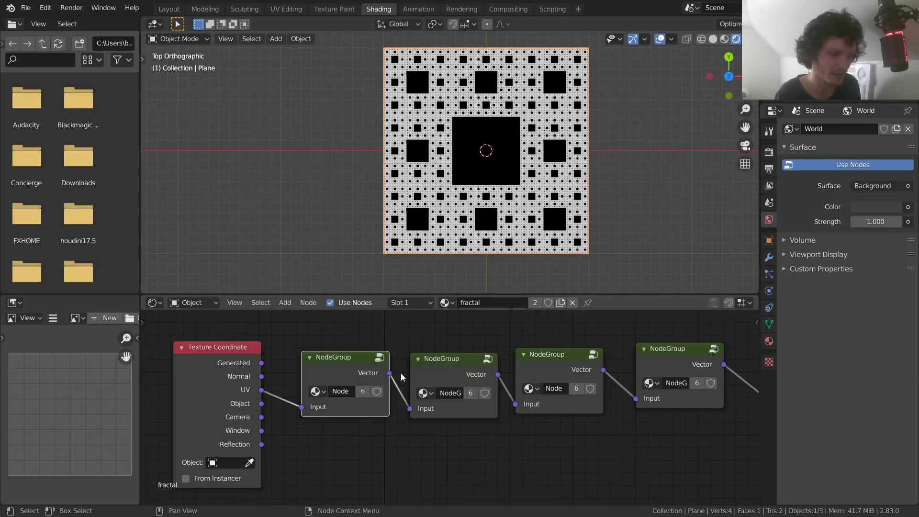
Make the first node group a single-user copy, try another Compare value inside it and undo the edits.
{"action": "left_click", "coordinate": [363, 391]}
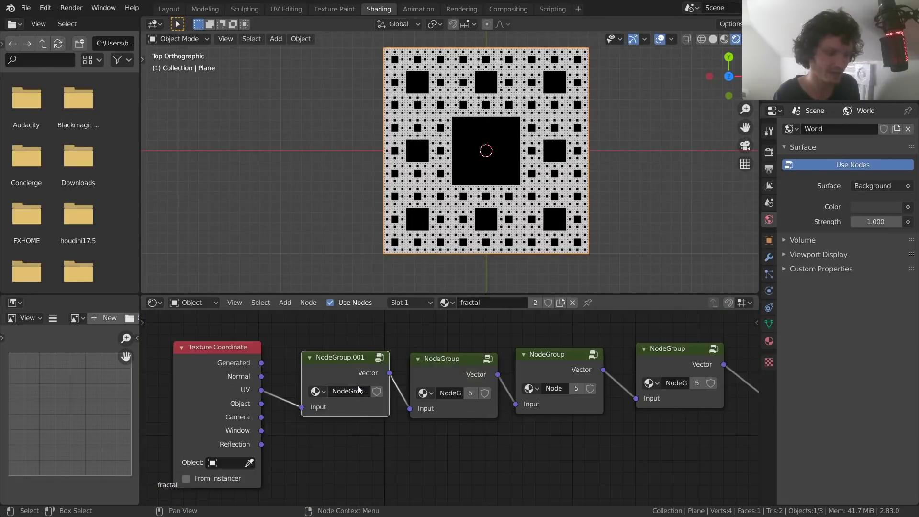
{"action": "scroll", "coordinate": [344, 390], "scroll_direction": "down", "scroll_amount": 3}
{"action": "middle_click_drag", "start_coordinate": [624, 399], "coordinate": [403, 376]}
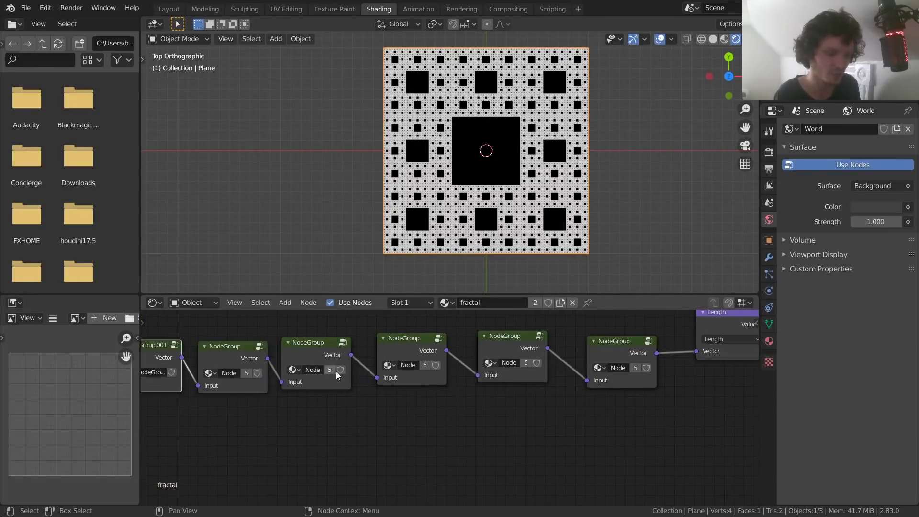
{"action": "scroll", "coordinate": [331, 371], "scroll_direction": "left", "scroll_amount": 5, "text": "ctrl"}
{"action": "key", "text": "Tab"}
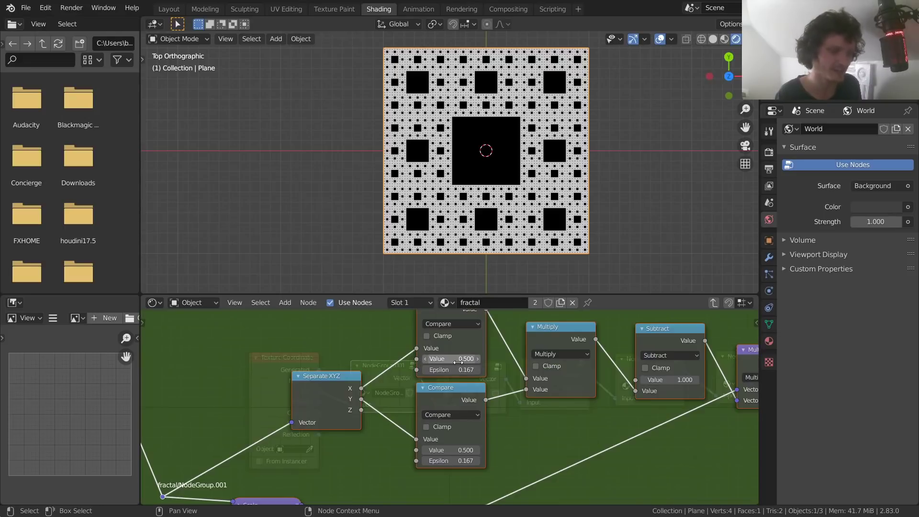
{"action": "mouse_move", "coordinate": [458, 359]}
{"action": "left_mouse_down"}
{"action": "mouse_move", "coordinate": [448, 359]}
{"action": "mouse_move", "coordinate": [458, 359]}
{"action": "left_mouse_up"}
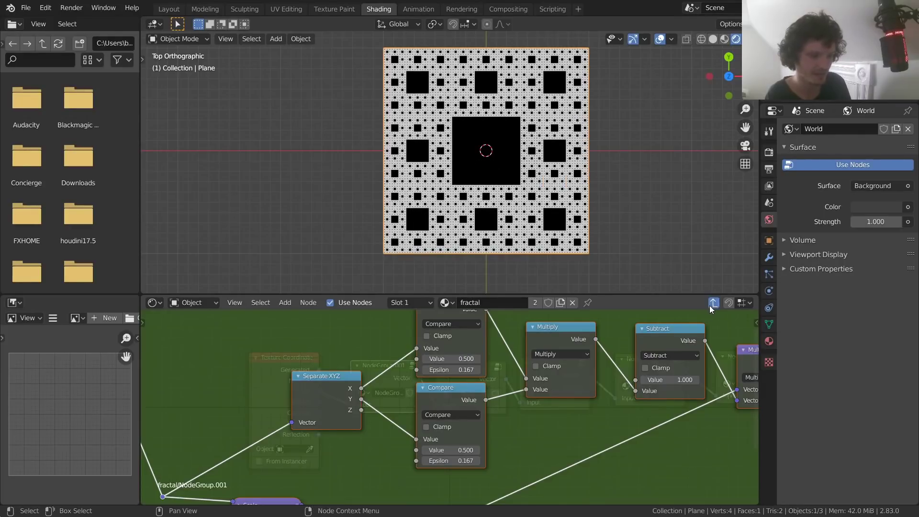
{"action": "left_click", "coordinate": [712, 305]}
{"action": "key", "text": "ctrl+z"}
Make the third node group a single-user copy, try another Compare value inside it and undo the edits.
{"action": "left_click", "coordinate": [568, 393]}
{"action": "middle_click_drag", "start_coordinate": [555, 411], "coordinate": [492, 419]}
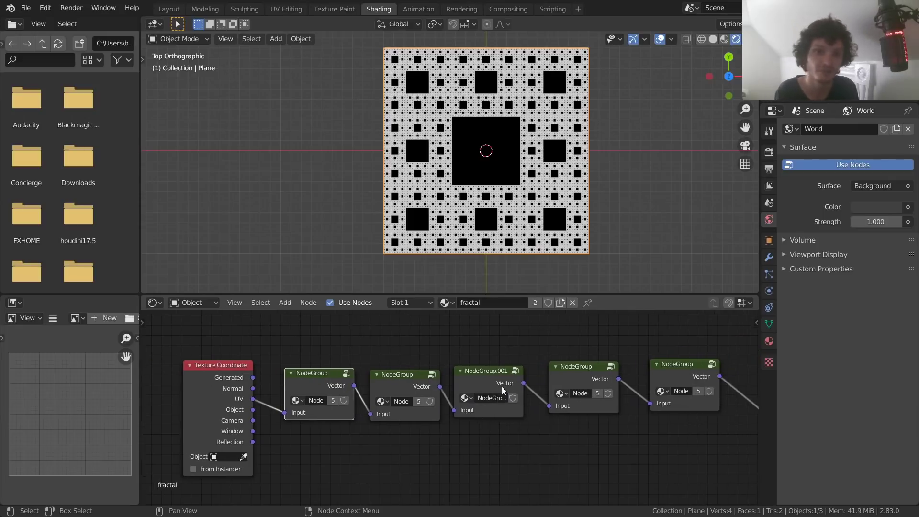
{"action": "left_click", "coordinate": [515, 372]}
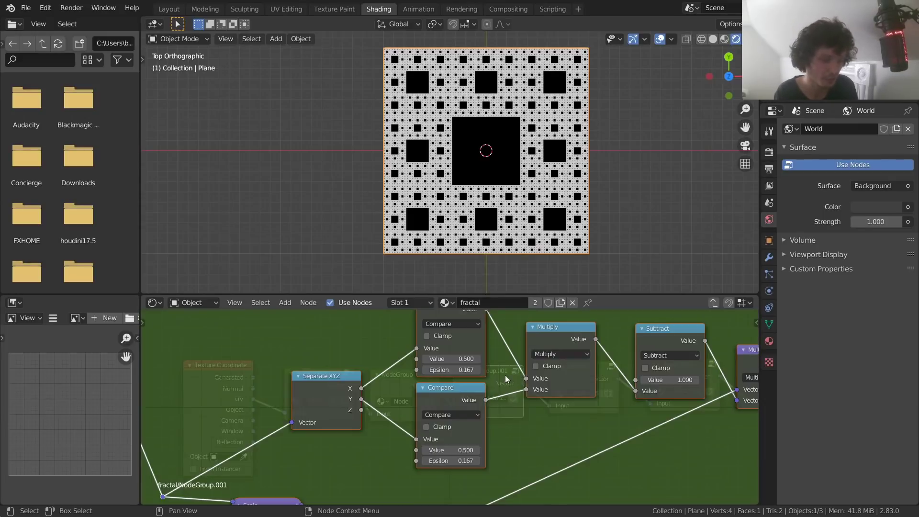
{"action": "left_click_drag", "start_coordinate": [442, 360], "coordinate": [454, 360], "text": "shift"}
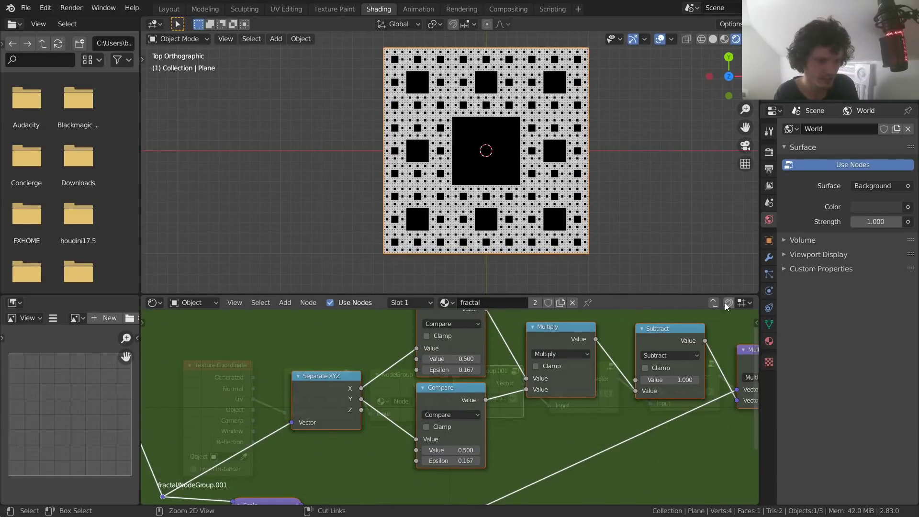
{"action": "left_click", "coordinate": [713, 303]}
{"action": "key", "text": "ctrl+z"}
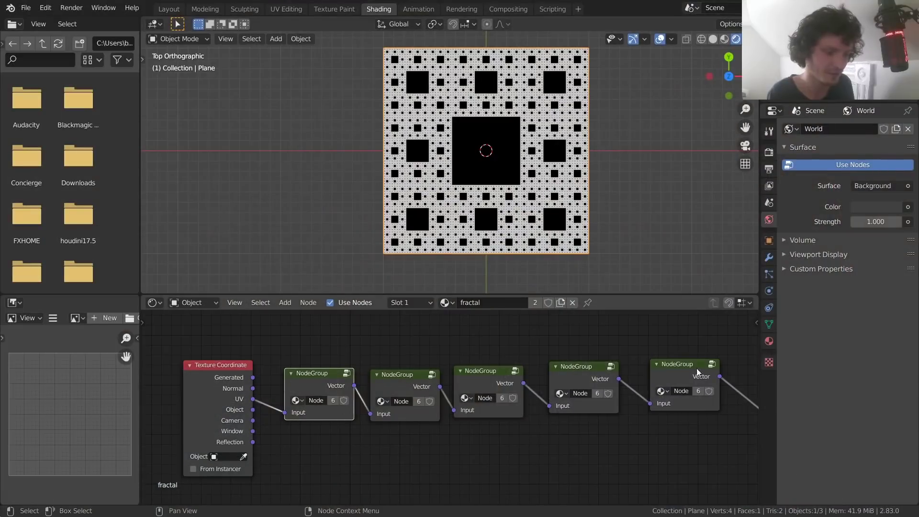
Duplicate the sixth node group and insert the copy in the chain just before the Length node.
{"action": "middle_click_drag", "start_coordinate": [548, 381], "coordinate": [395, 381]}
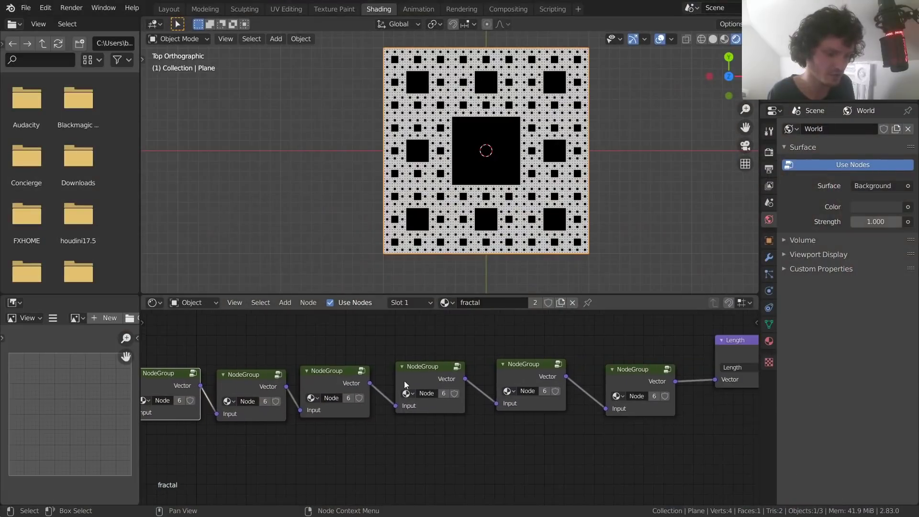
{"action": "left_click", "coordinate": [657, 368]}
{"action": "key", "text": "shift+d"}
{"action": "left_click", "coordinate": [723, 380]}
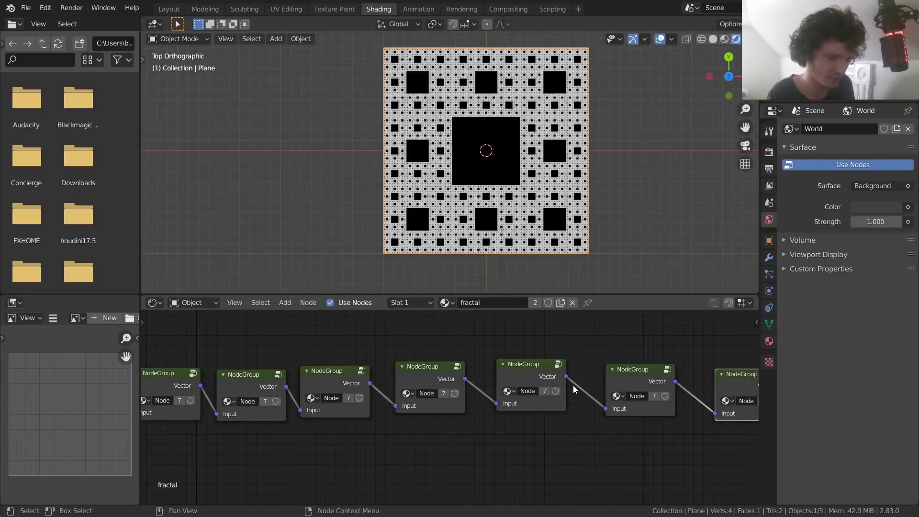
Open the first node group, try an epsilon of 0.487 on the upper Compare node and undo the change.
{"action": "middle_click_drag", "start_coordinate": [383, 456], "coordinate": [624, 456]}
{"action": "scroll", "coordinate": [475, 415], "scroll_direction": "up", "scroll_amount": 2}
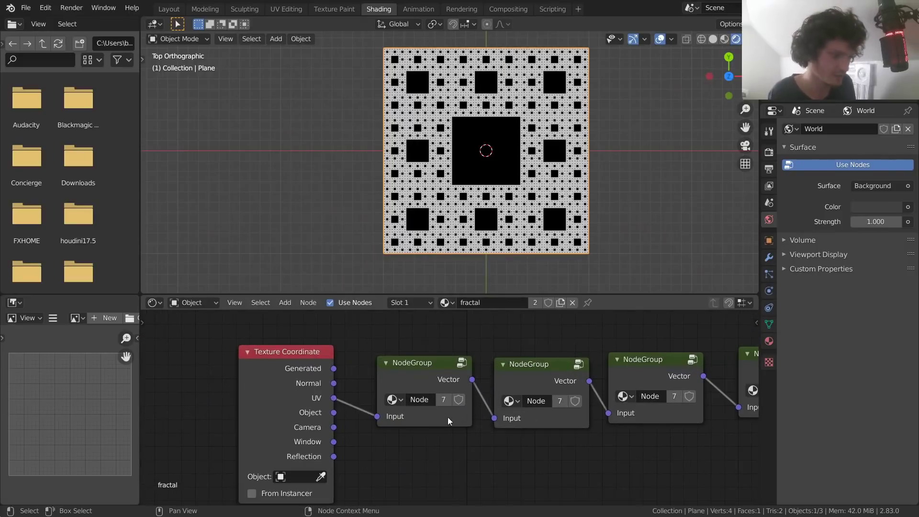
{"action": "left_click", "coordinate": [461, 363]}
{"action": "scroll", "coordinate": [425, 384], "scroll_direction": "down", "scroll_amount": 3}
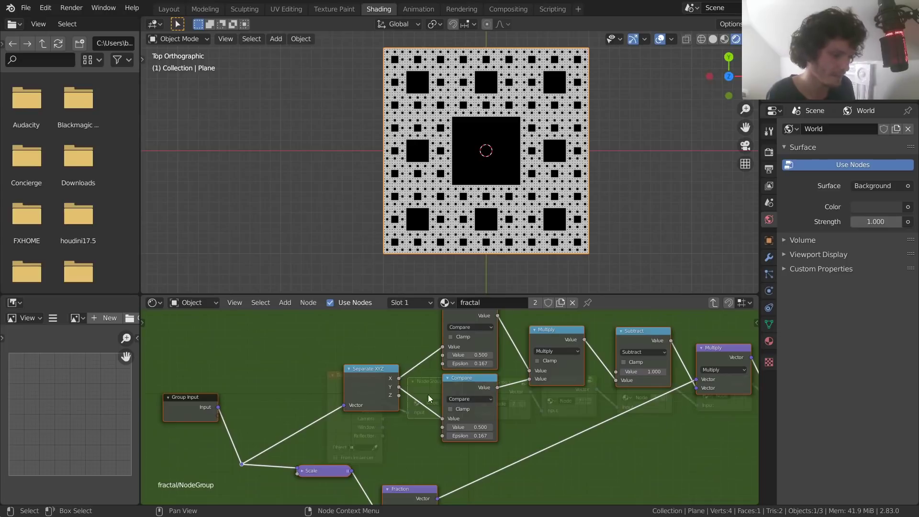
{"action": "left_click_drag", "start_coordinate": [363, 369], "coordinate": [344, 368]}
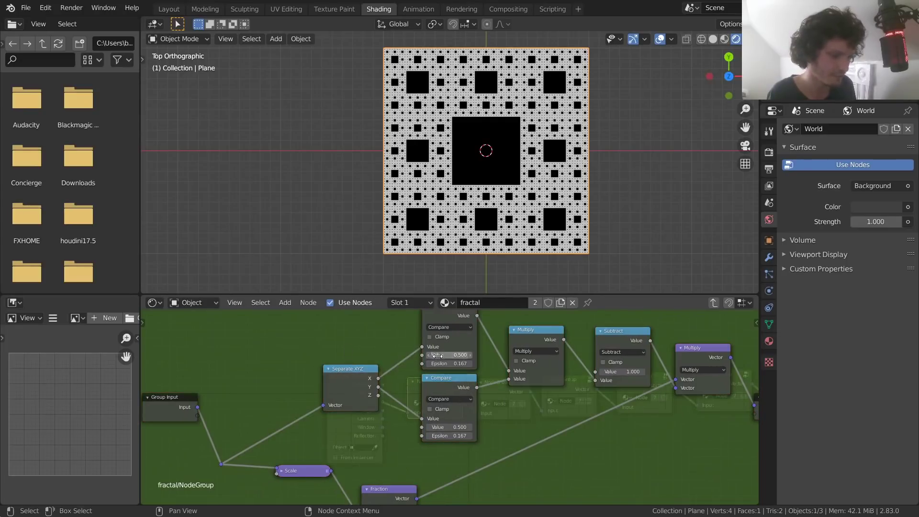
{"action": "mouse_move", "coordinate": [448, 364]}
{"action": "left_mouse_down"}
{"action": "mouse_move", "coordinate": [472, 364]}
{"action": "mouse_move", "coordinate": [448, 364]}
{"action": "left_mouse_up"}
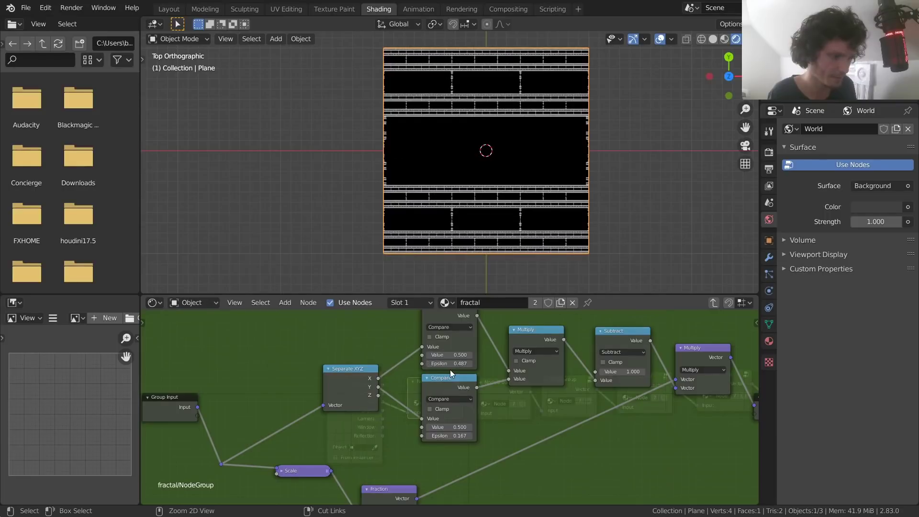
{"action": "key", "text": "ctrl+z"}
Add a Value node above the Separate XYZ node inside the node group.
{"action": "key", "text": "shift+a"}
{"action": "left_click", "coordinate": [343, 342]}
{"action": "type", "text": "va"}
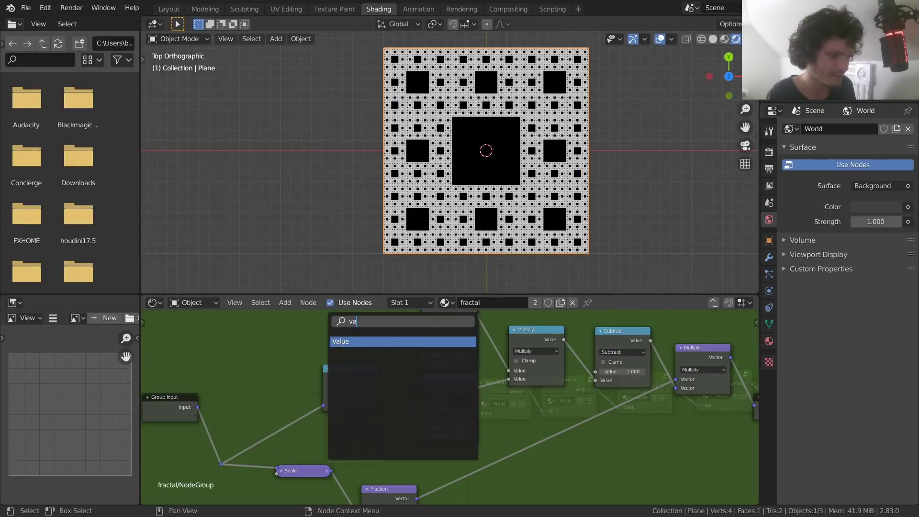
{"action": "key", "text": "Return"}
{"action": "left_click", "coordinate": [349, 338]}
{"action": "scroll", "coordinate": [473, 361], "scroll_direction": "up", "scroll_amount": 5}
{"action": "middle_click_drag", "start_coordinate": [352, 338], "coordinate": [399, 352]}
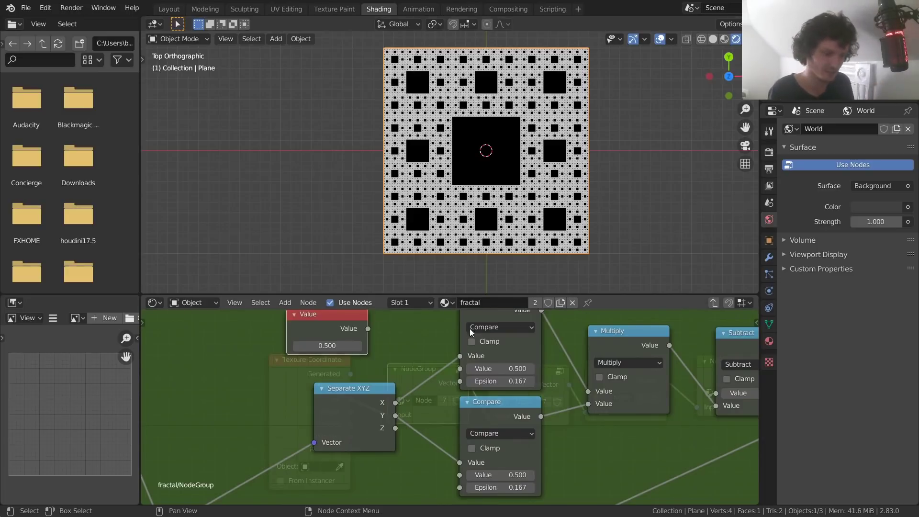
Connect the Value node to the second Value input of both Compare nodes, undoing trial changes to epsilon and the value.
{"action": "left_click_drag", "start_coordinate": [499, 381], "coordinate": [510, 381]}
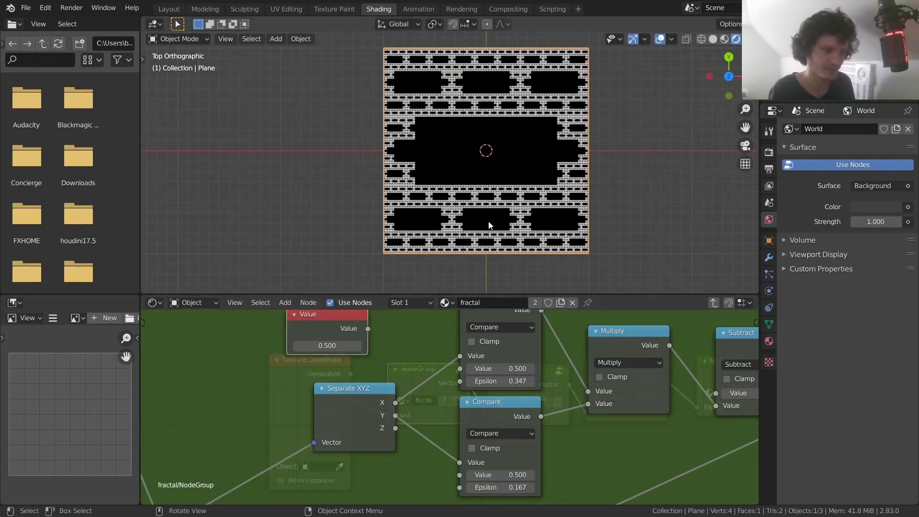
{"action": "key", "text": "ctrl+z"}
{"action": "left_click_drag", "start_coordinate": [368, 329], "coordinate": [459, 369]}
{"action": "left_click_drag", "start_coordinate": [368, 329], "coordinate": [460, 475]}
{"action": "left_click_drag", "start_coordinate": [327, 346], "coordinate": [346, 346]}
{"action": "key", "text": "ctrl+z"}
Duplicate the Value node and place the copy between the original and the Separate XYZ node.
{"action": "middle_click_drag", "start_coordinate": [323, 350], "coordinate": [321, 426]}
{"action": "left_click_drag", "start_coordinate": [330, 397], "coordinate": [350, 338]}
{"action": "key", "text": "shift+d"}
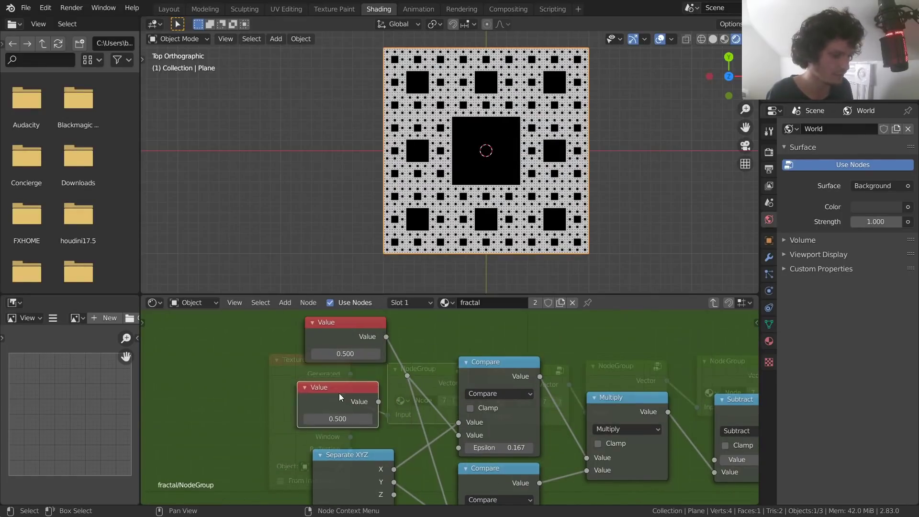
{"action": "left_click", "coordinate": [339, 394]}
Connect the duplicated Value node to the Epsilon input of both Compare nodes and join its links with a reroute.
{"action": "middle_click_drag", "start_coordinate": [395, 389], "coordinate": [360, 341]}
{"action": "left_click_drag", "start_coordinate": [433, 415], "coordinate": [423, 399]}
{"action": "scroll", "coordinate": [359, 374], "scroll_direction": "down", "scroll_amount": 2}
{"action": "left_click_drag", "start_coordinate": [366, 367], "coordinate": [441, 442]}
{"action": "left_click_drag", "start_coordinate": [433, 486], "coordinate": [429, 485]}
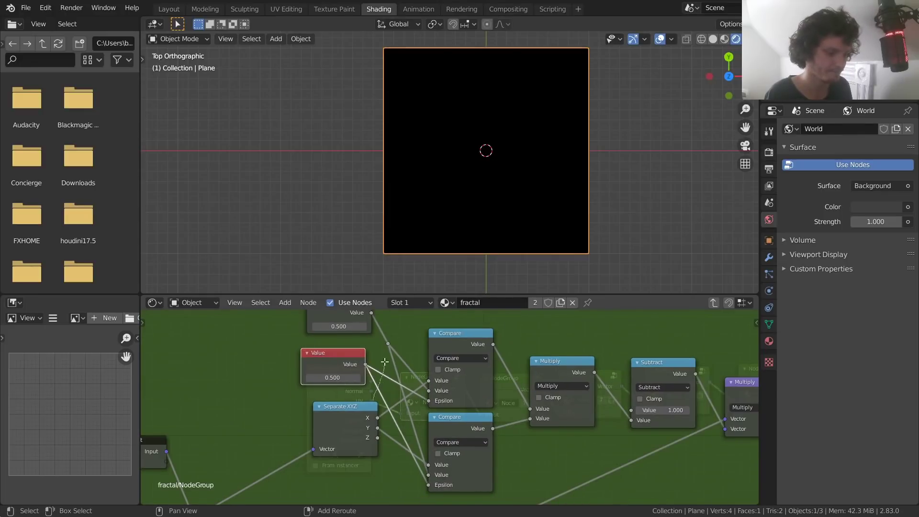
{"action": "right_click_drag", "start_coordinate": [384, 361], "coordinate": [385, 363], "text": "shift"}
Set the Value node driving the Compare values to 0.340 and the one driving epsilon to 0.330.
{"action": "scroll", "coordinate": [360, 376], "scroll_direction": "up", "scroll_amount": 2}
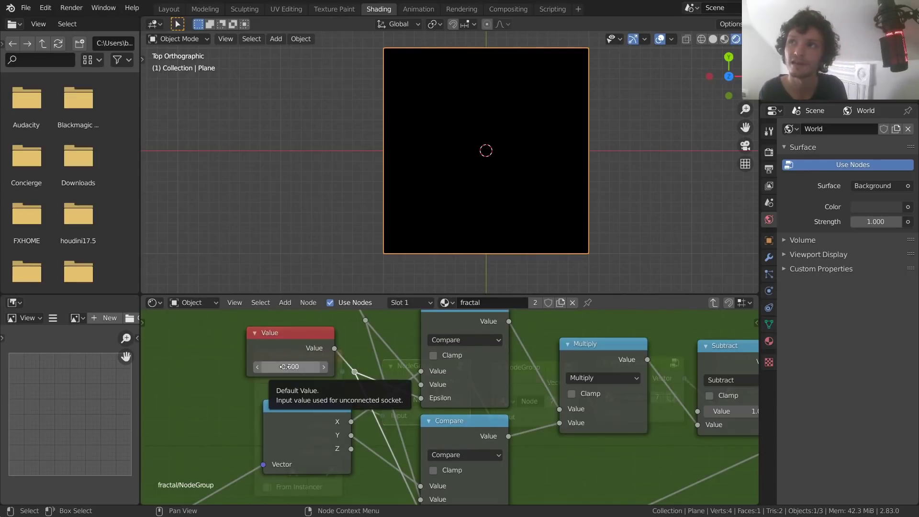
{"action": "mouse_move", "coordinate": [290, 367]}
{"action": "left_mouse_down", "text": "shift"}
{"action": "mouse_move", "coordinate": [235, 366]}
{"action": "mouse_move", "coordinate": [289, 368]}
{"action": "left_mouse_up", "text": "shift"}
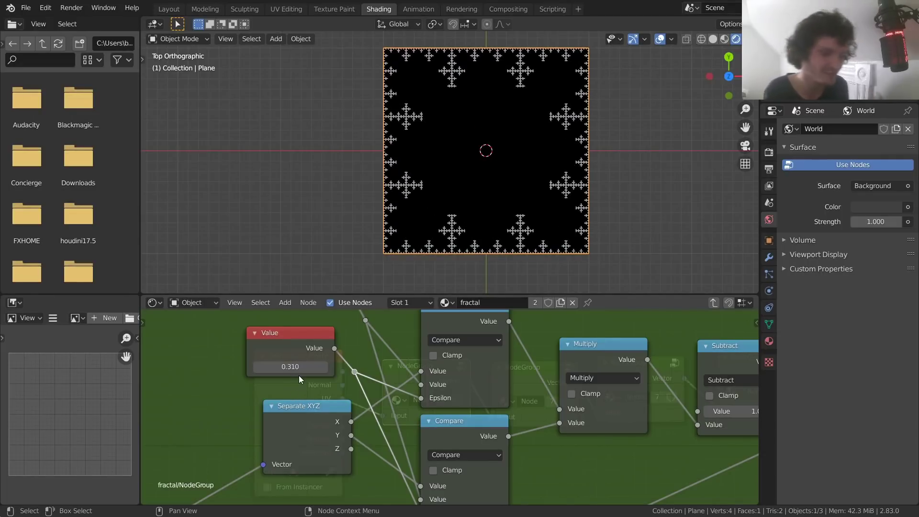
{"action": "middle_click_drag", "start_coordinate": [320, 357], "coordinate": [324, 429]}
{"action": "left_click_drag", "start_coordinate": [292, 369], "coordinate": [328, 369]}
{"action": "left_click_drag", "start_coordinate": [288, 436], "coordinate": [293, 435]}
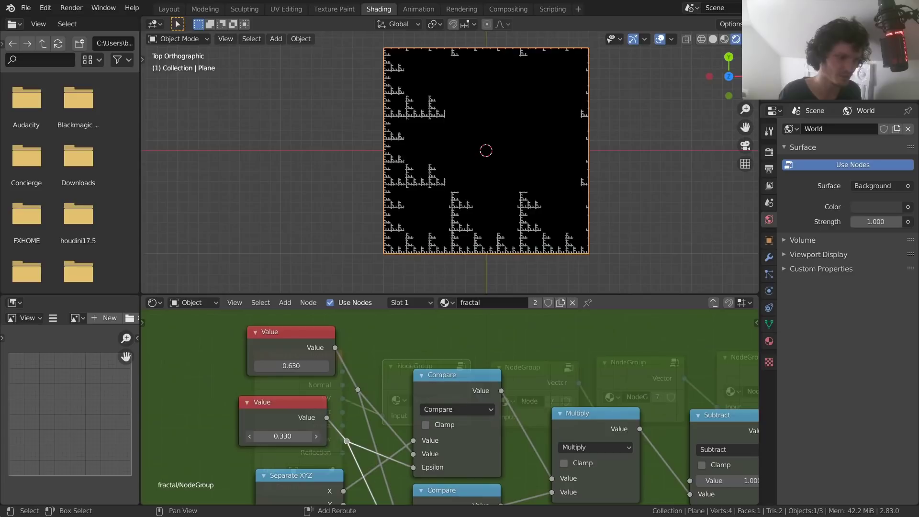
{"action": "left_click_drag", "start_coordinate": [294, 366], "coordinate": [246, 367], "text": "shift"}
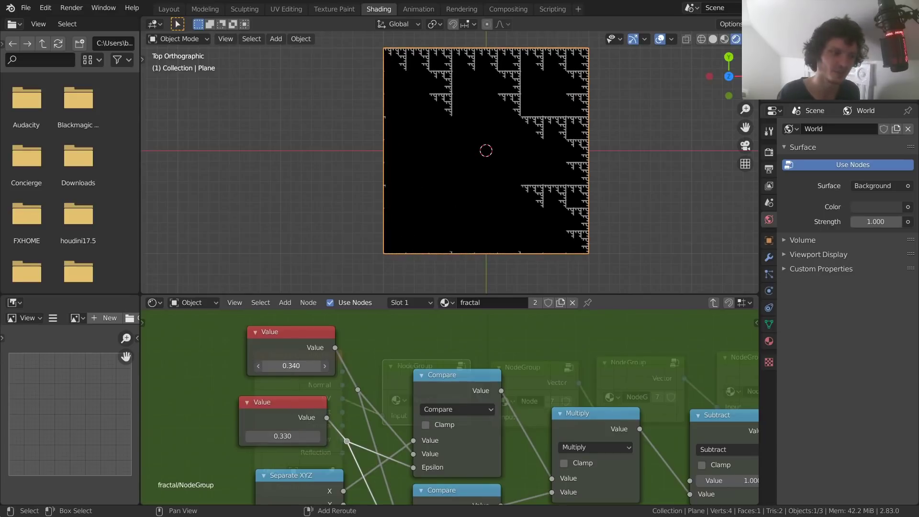
Examine the fractal's upper corner in the viewport up close and rotated so the corner points upwards.
{"action": "scroll", "coordinate": [519, 137], "scroll_direction": "up", "scroll_amount": 4}
{"action": "middle_click_drag", "start_coordinate": [622, 86], "coordinate": [356, 44], "text": "shift"}
{"action": "scroll", "coordinate": [415, 159], "scroll_direction": "up", "scroll_amount": 4}
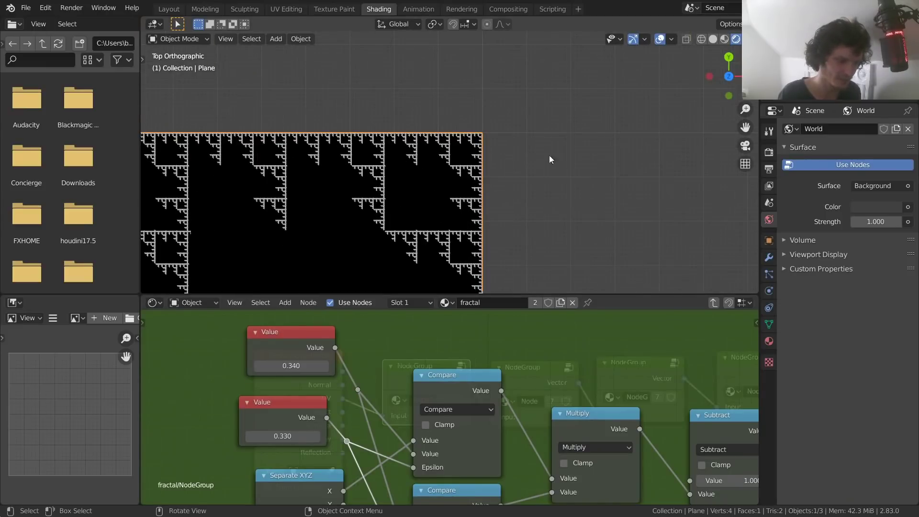
{"action": "middle_click_drag", "start_coordinate": [515, 176], "coordinate": [568, 167]}
{"action": "middle_click_drag", "start_coordinate": [457, 213], "coordinate": [458, 187], "text": "shift"}
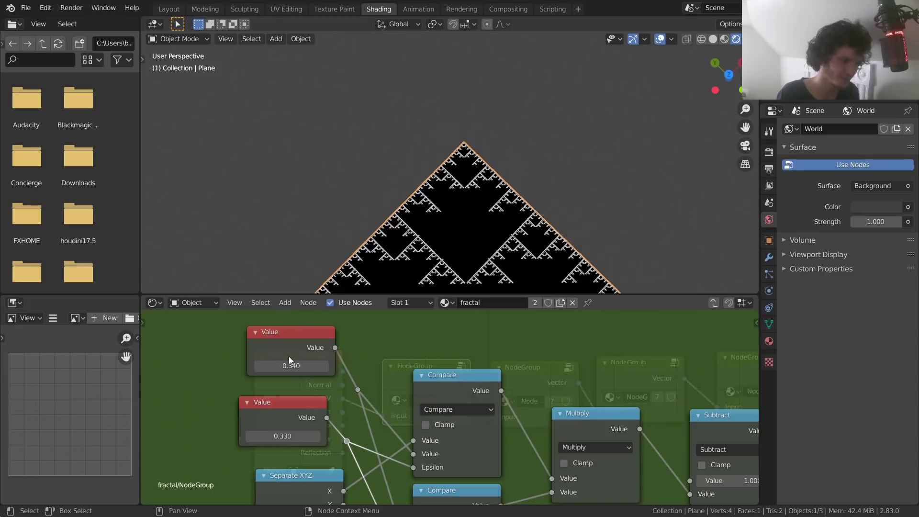
Set the Value node driving the Compare values to 0.330 and the one driving epsilon to 0.230.
{"action": "mouse_move", "coordinate": [291, 366]}
{"action": "left_mouse_down", "text": "shift"}
{"action": "mouse_move", "coordinate": [274, 366]}
{"action": "mouse_move", "coordinate": [290, 365]}
{"action": "left_mouse_up", "text": "shift"}
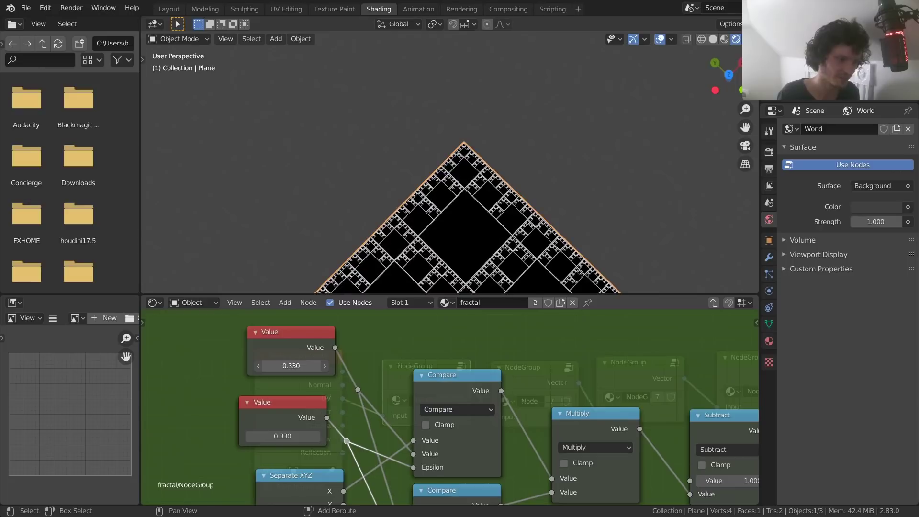
{"action": "left_click", "coordinate": [730, 75]}
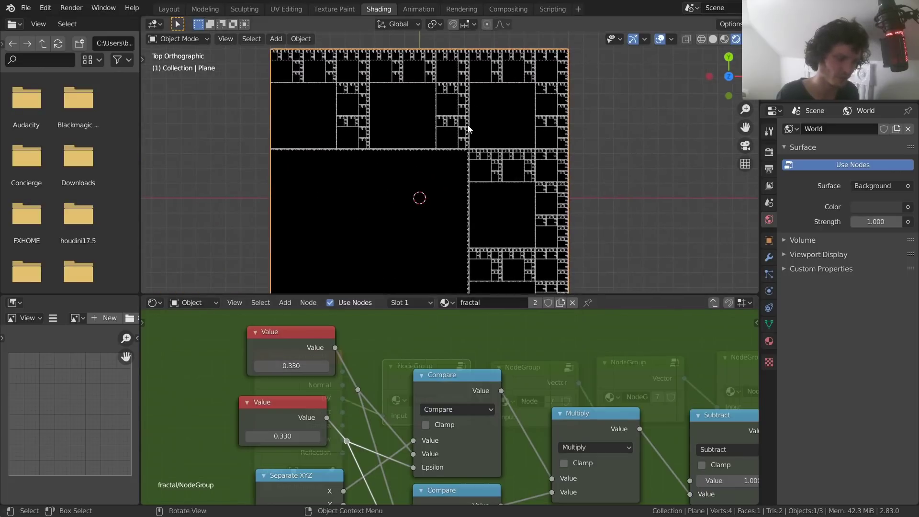
{"action": "mouse_move", "coordinate": [276, 430]}
{"action": "left_mouse_down", "text": "shift"}
{"action": "mouse_move", "coordinate": [266, 430]}
{"action": "mouse_move", "coordinate": [287, 430]}
{"action": "left_mouse_up", "text": "shift"}
{"action": "mouse_move", "coordinate": [288, 365]}
{"action": "left_mouse_down"}
{"action": "mouse_move", "coordinate": [306, 365]}
{"action": "mouse_move", "coordinate": [288, 365]}
{"action": "left_mouse_up"}
{"action": "key", "text": "ctrl+z"}
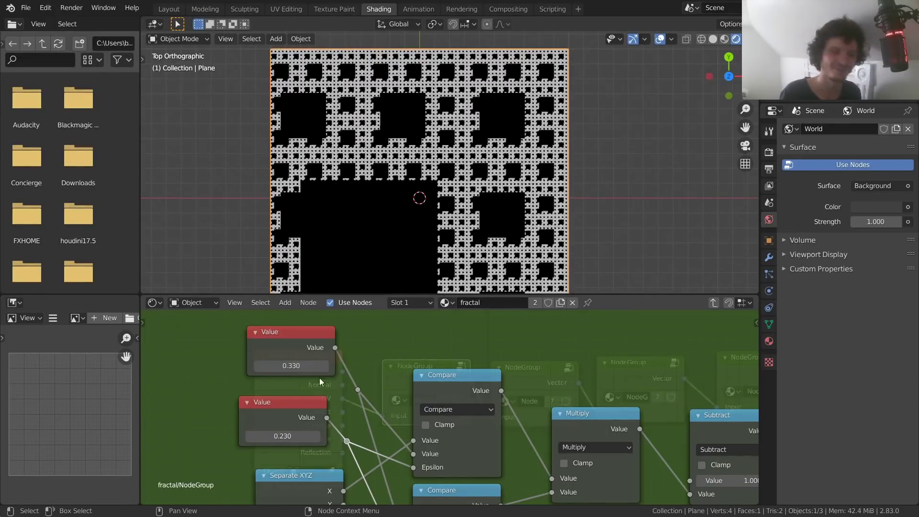
Delete both Value nodes and their reroutes from the node group.
{"action": "right_click_drag", "start_coordinate": [340, 460], "coordinate": [386, 404], "text": "ctrl"}
{"action": "left_click_drag", "start_coordinate": [208, 433], "coordinate": [287, 362]}
{"action": "key", "text": "x"}
{"action": "left_click_drag", "start_coordinate": [292, 444], "coordinate": [377, 388]}
{"action": "key", "text": "x"}
Try a value of 0.790 on the upper Compare node plus other Compare settings, and undo all of these changes.
{"action": "middle_click_drag", "start_coordinate": [396, 444], "coordinate": [340, 390]}
{"action": "left_click_drag", "start_coordinate": [411, 402], "coordinate": [425, 402]}
{"action": "scroll", "coordinate": [390, 378], "scroll_direction": "down", "scroll_amount": 3, "text": "shift"}
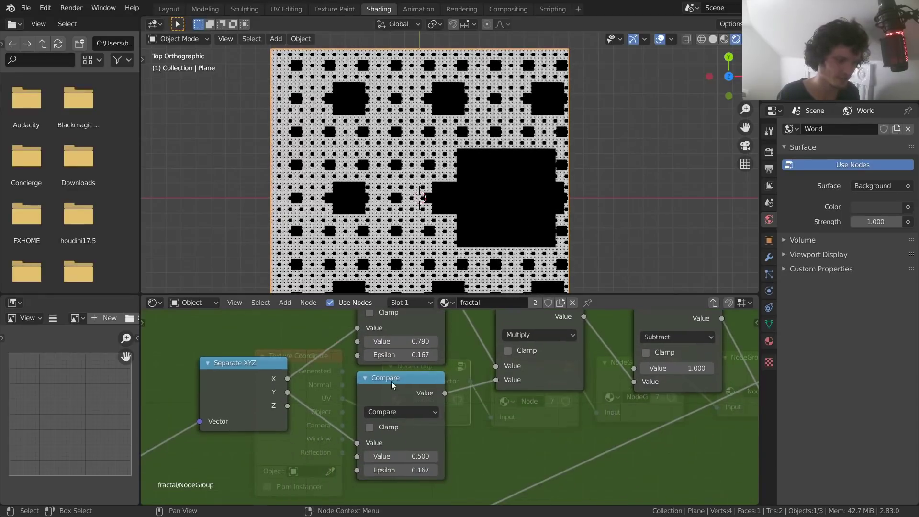
{"action": "left_click_drag", "start_coordinate": [412, 456], "coordinate": [438, 470]}
{"action": "left_click_drag", "start_coordinate": [411, 354], "coordinate": [433, 355]}
{"action": "key", "text": "ctrl+z"}
{"action": "key", "text": "ctrl+z"}
{"action": "key", "text": "ctrl+z"}
{"action": "key", "text": "ctrl+z"}
{"action": "key", "text": "ctrl+z"}
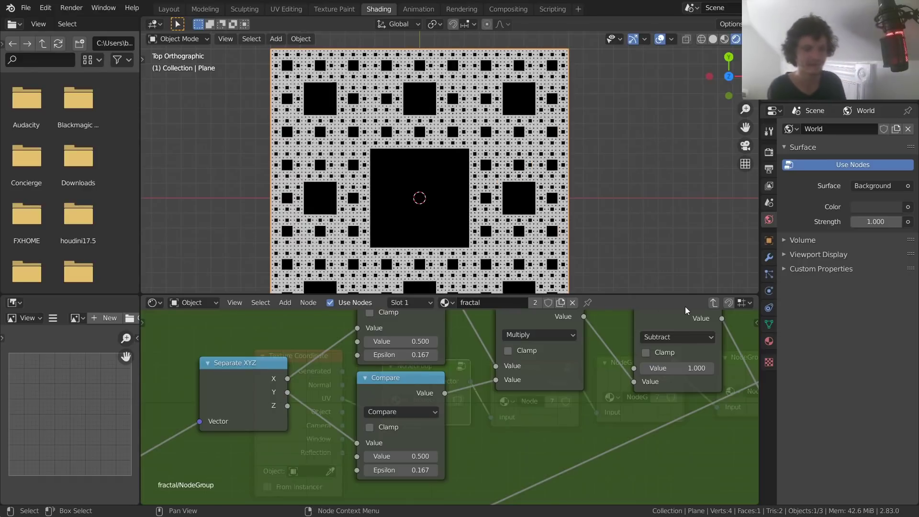
Leave the node group and view the full chain from the Texture Coordinate node to the Greater Than node.
{"action": "left_click", "coordinate": [713, 304]}
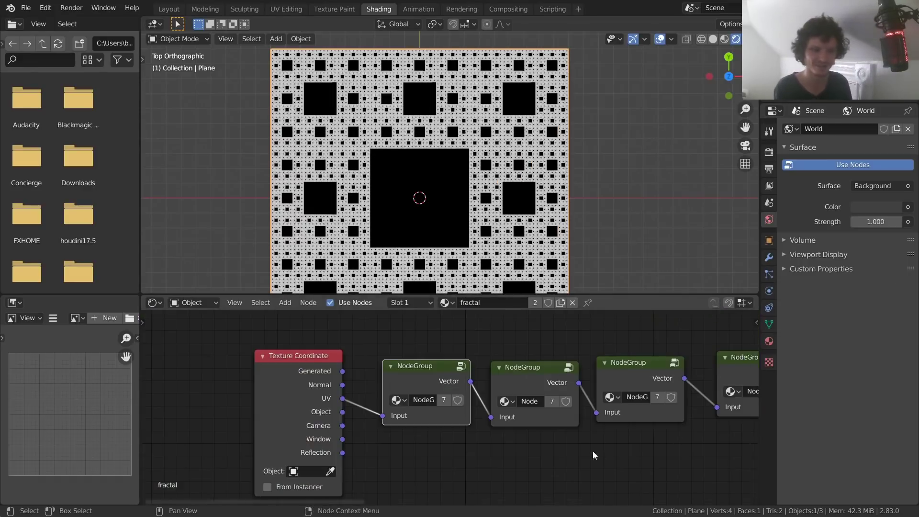
{"action": "scroll", "coordinate": [539, 406], "scroll_direction": "down", "scroll_amount": 7}
{"action": "middle_click_drag", "start_coordinate": [604, 406], "coordinate": [474, 406]}
{"action": "scroll", "coordinate": [474, 406], "scroll_direction": "up", "scroll_amount": 5}
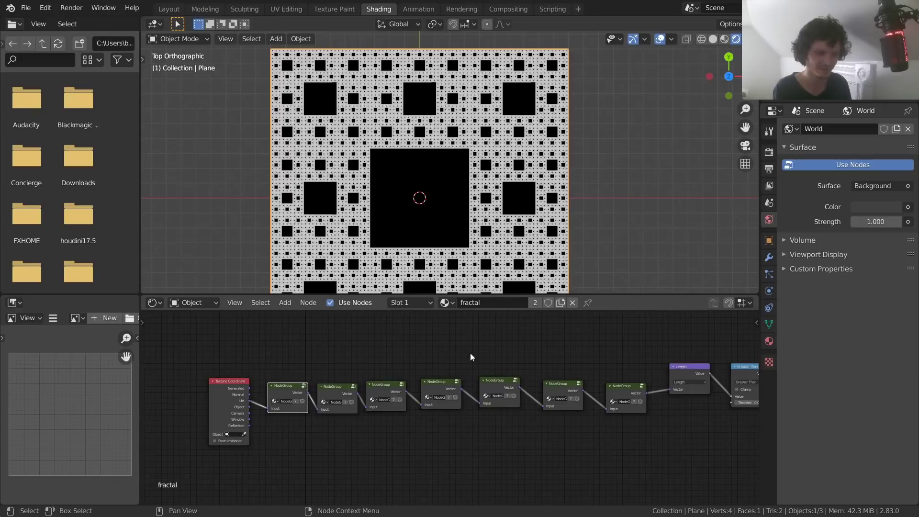